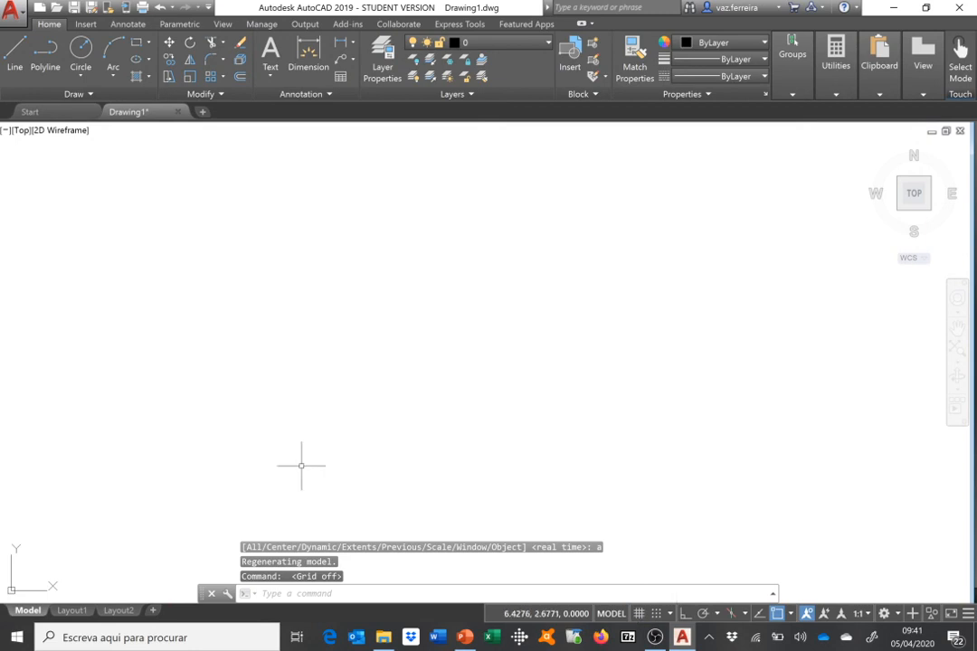
# Draw two separate lines converging toward the right without touching: a shallow slanted one and a steeper one below it.
pyautogui.click(15, 56)
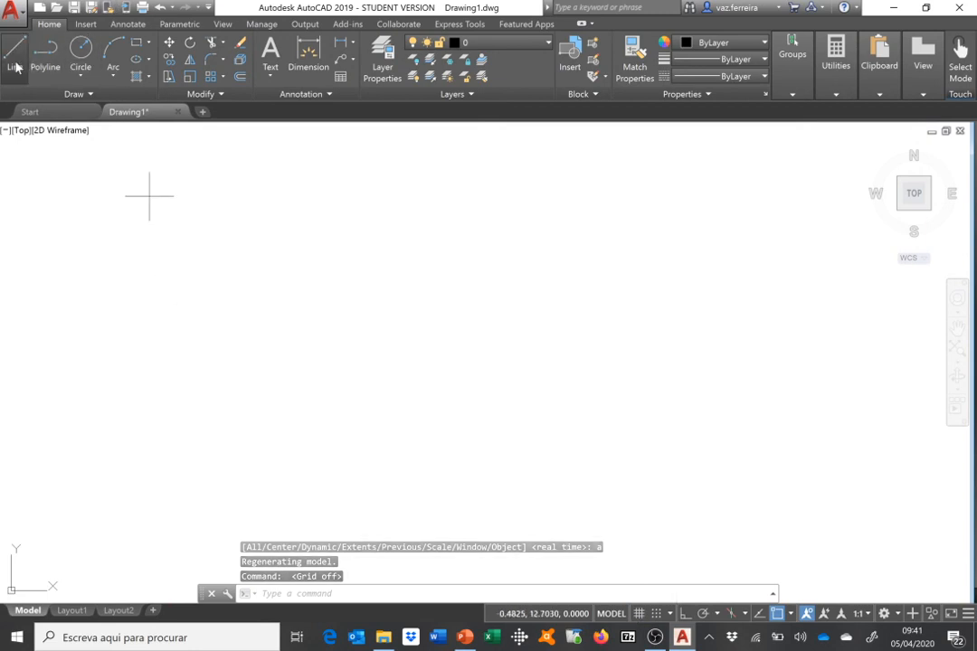
pyautogui.click(157, 281)
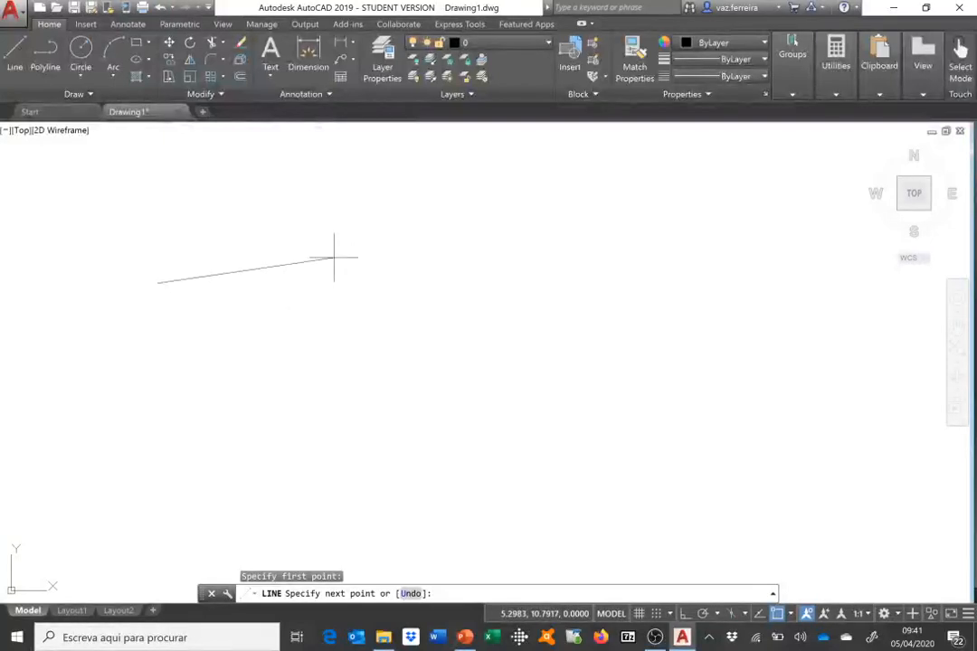
pyautogui.click(325, 254)
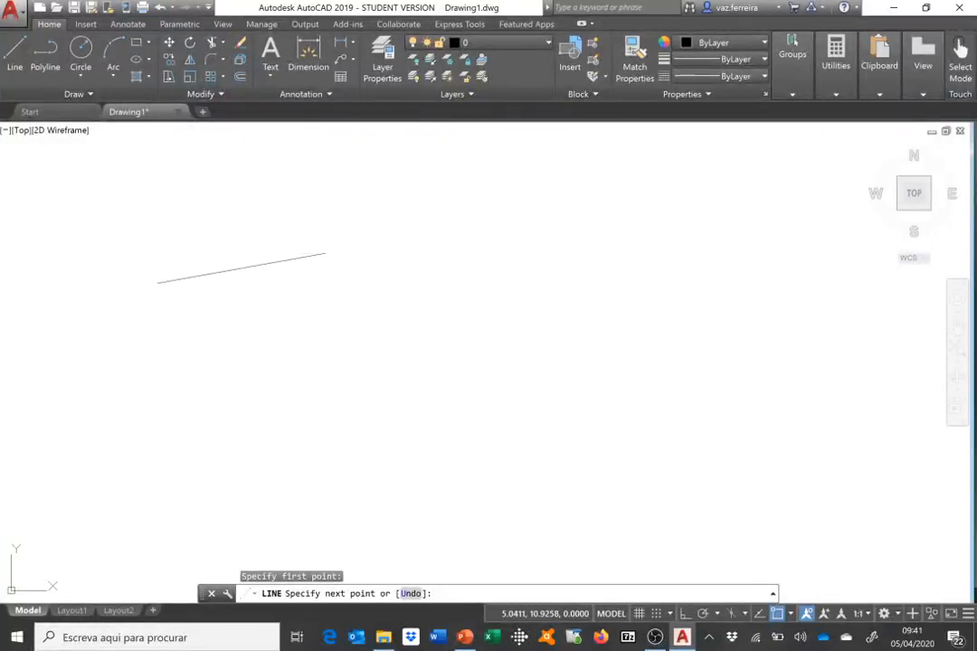
pyautogui.press('Return')
pyautogui.press('Return')
pyautogui.click(255, 359)
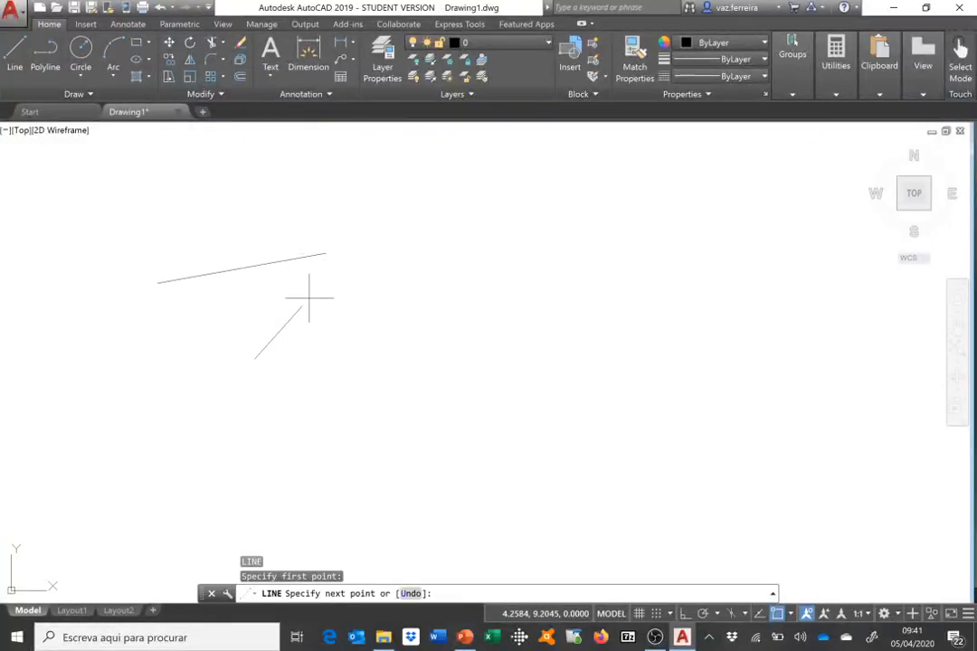
pyautogui.click(314, 276)
pyautogui.press('Return')
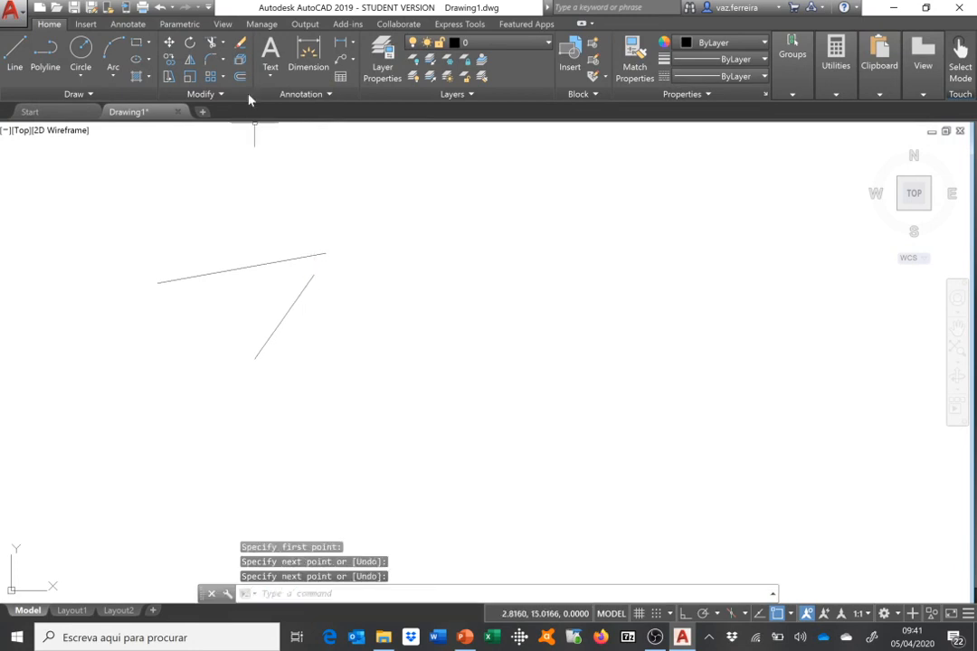
# Fillet the two converging lines with a radius of 0.5.
pyautogui.click(224, 62)
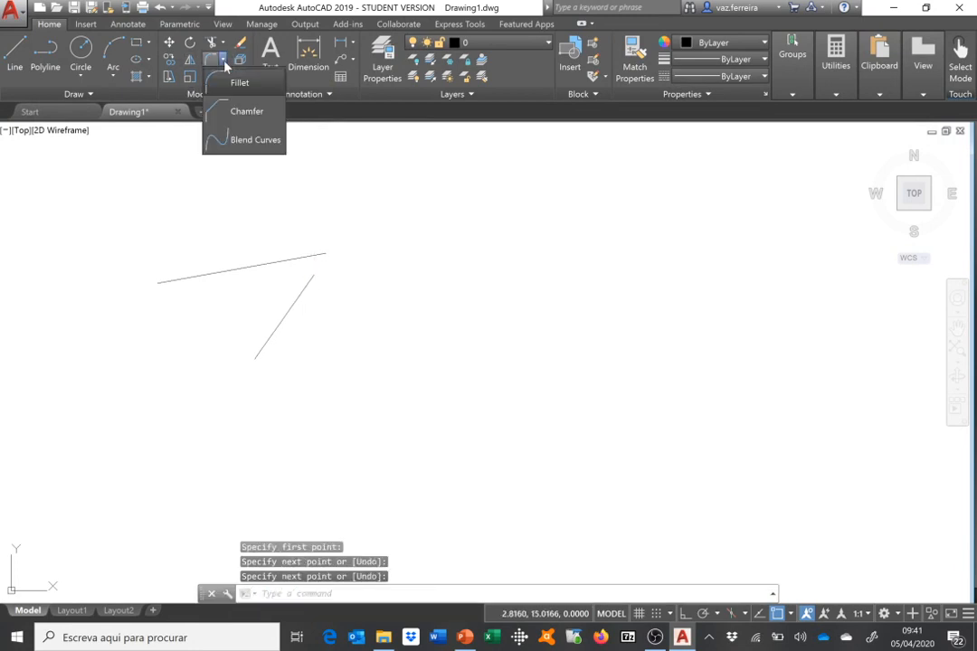
pyautogui.click(253, 88)
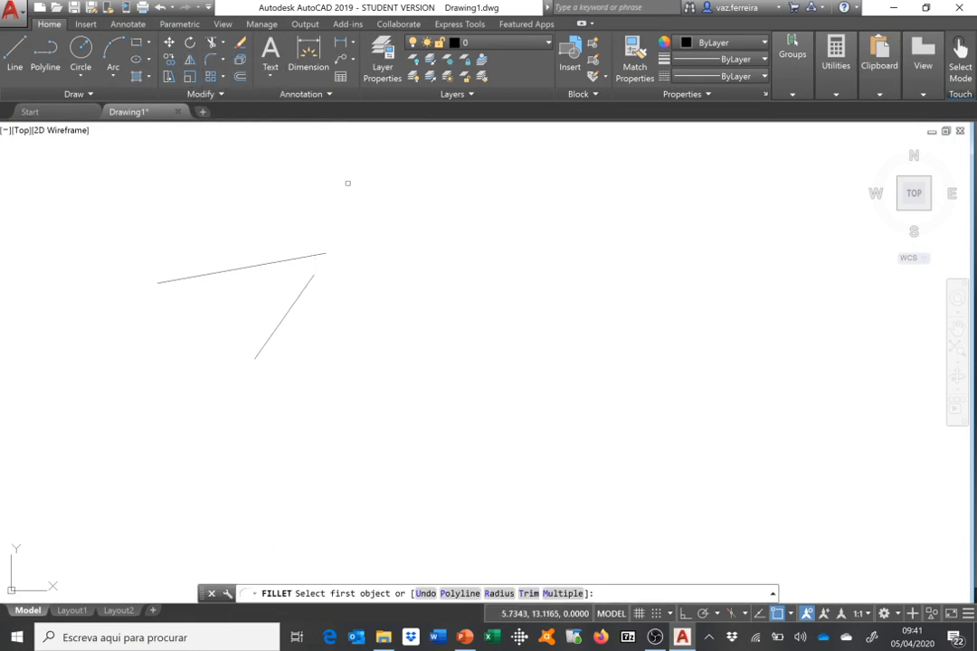
pyautogui.click(498, 593)
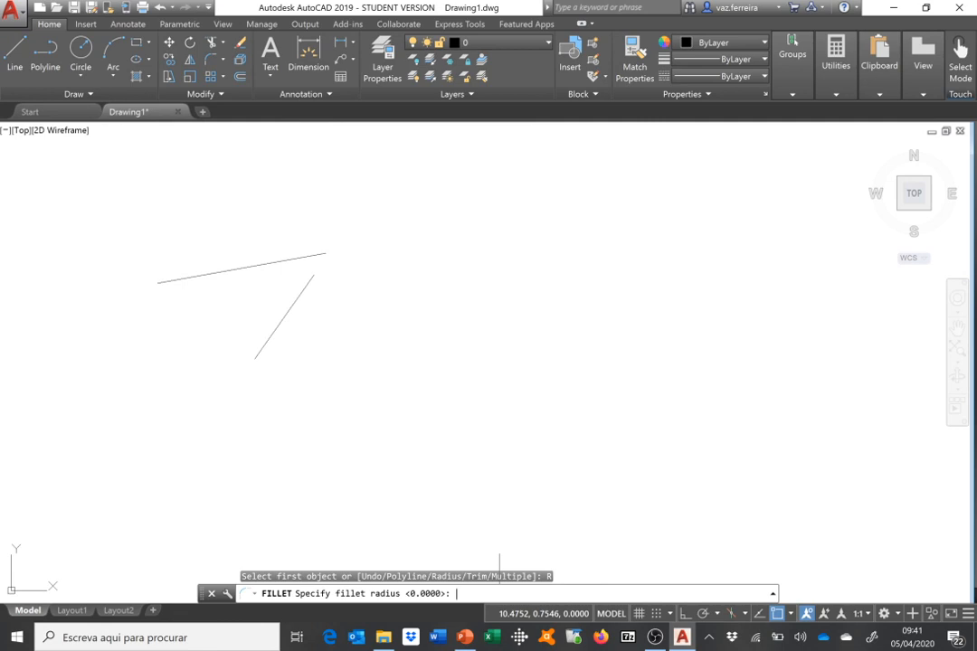
pyautogui.write('0')
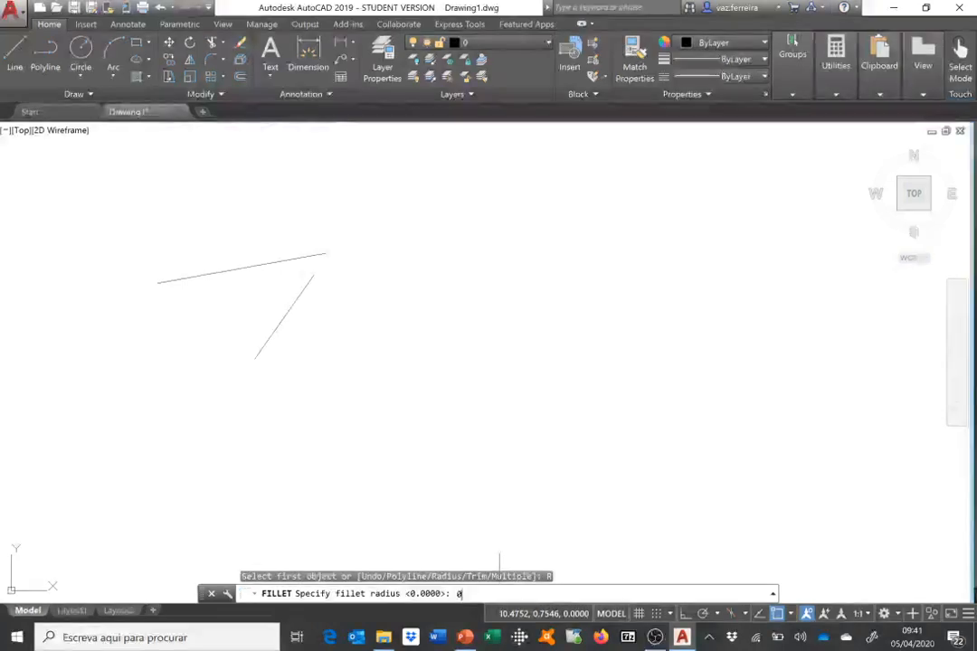
pyautogui.write('.5')
pyautogui.press('Return')
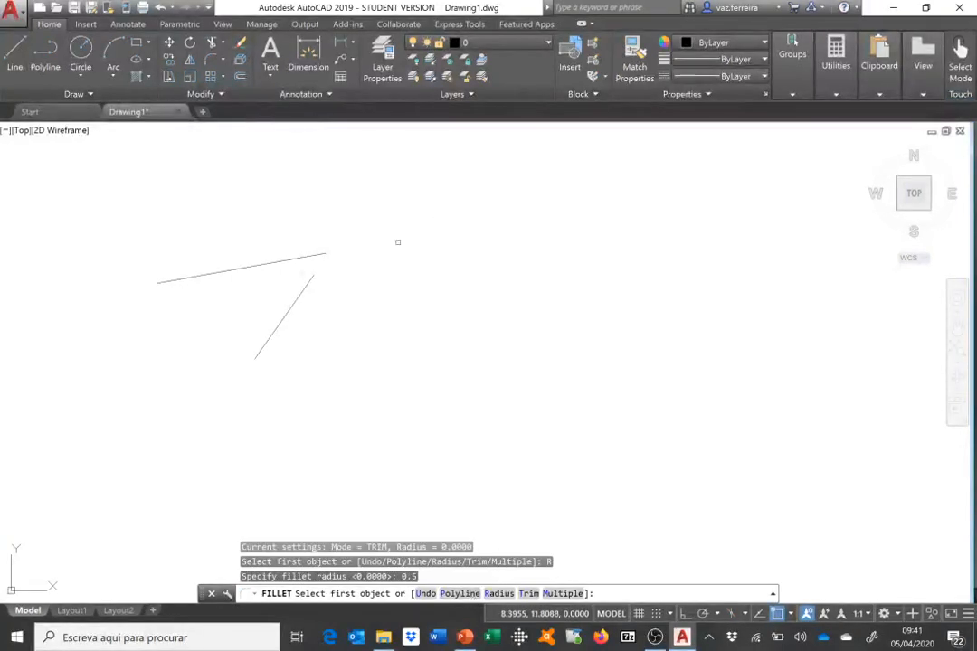
pyautogui.click(249, 267)
pyautogui.click(281, 321)
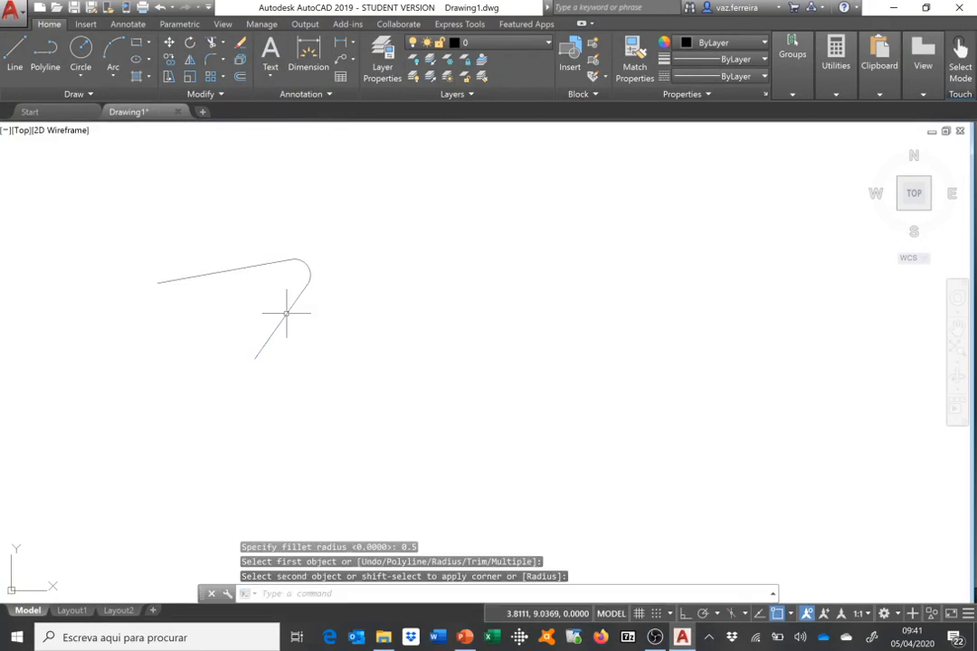
pyautogui.click(307, 266)
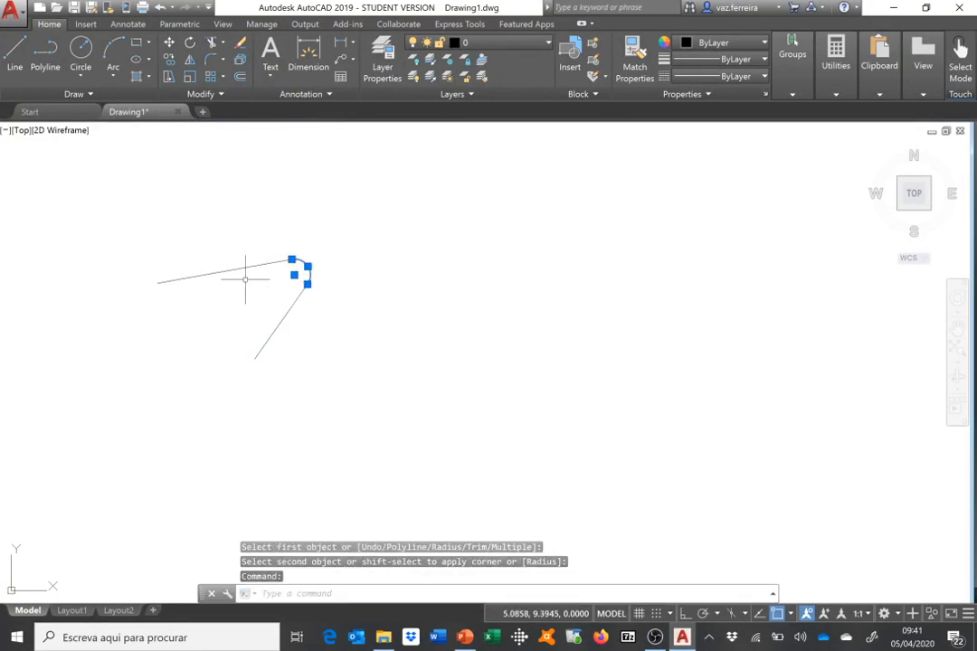
# Draw a vertical line below and to the right of the filleted pair, with Ortho mode turned on.
pyautogui.click(15, 57)
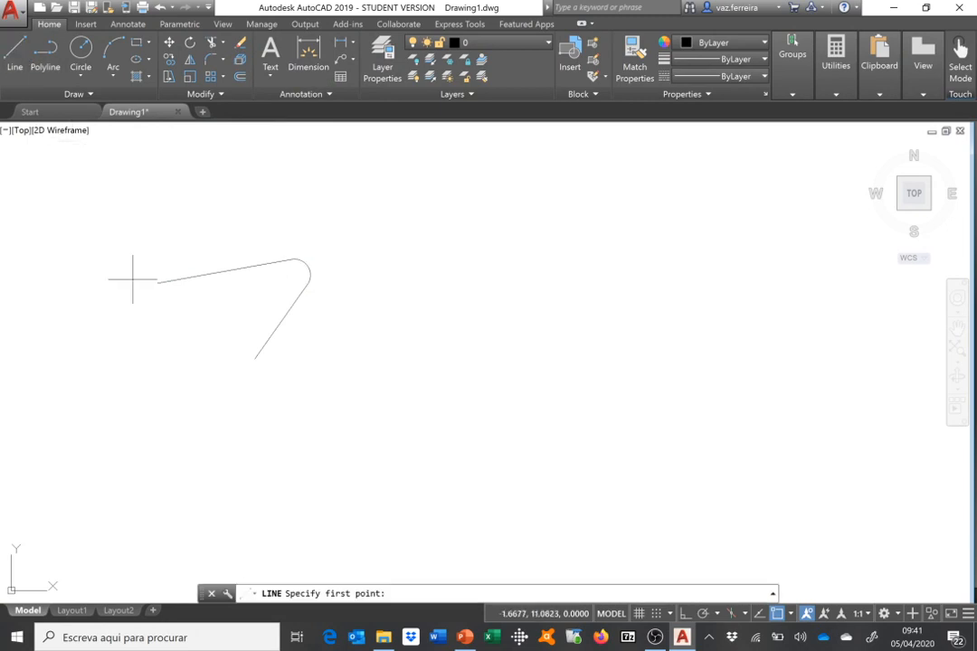
pyautogui.click(312, 363)
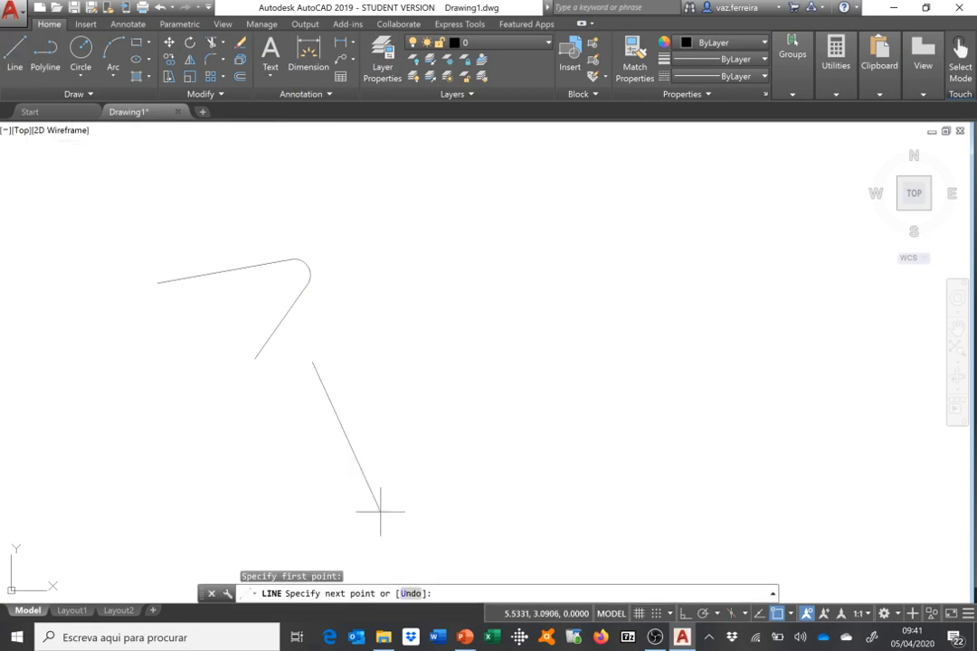
pyautogui.click(686, 613)
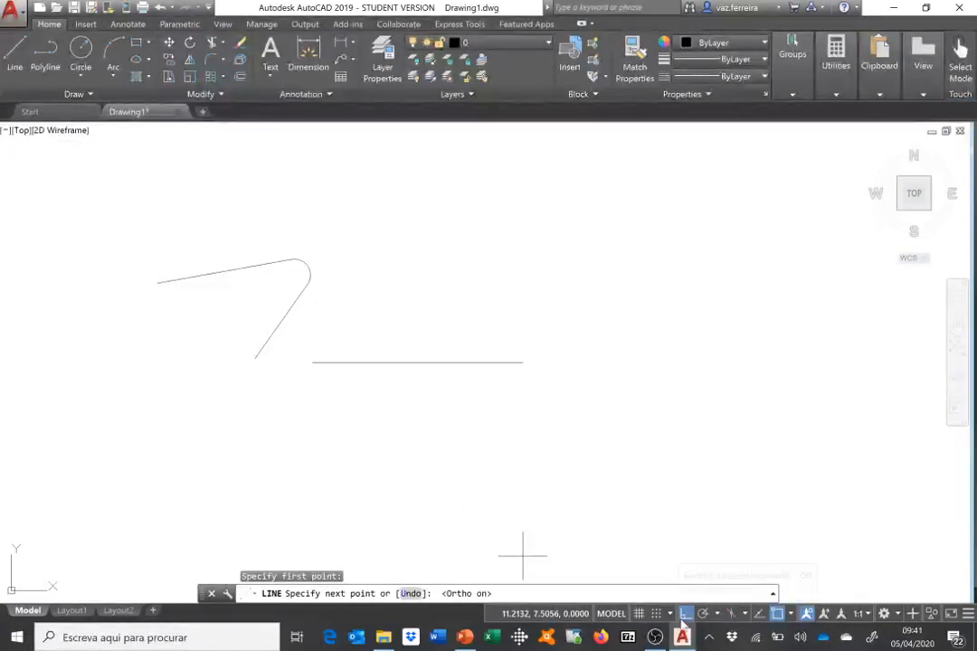
pyautogui.click(317, 477)
pyautogui.press('Return')
# Copy the vertical line horizontally a short distance to the right to make a parallel pair.
pyautogui.write('co')
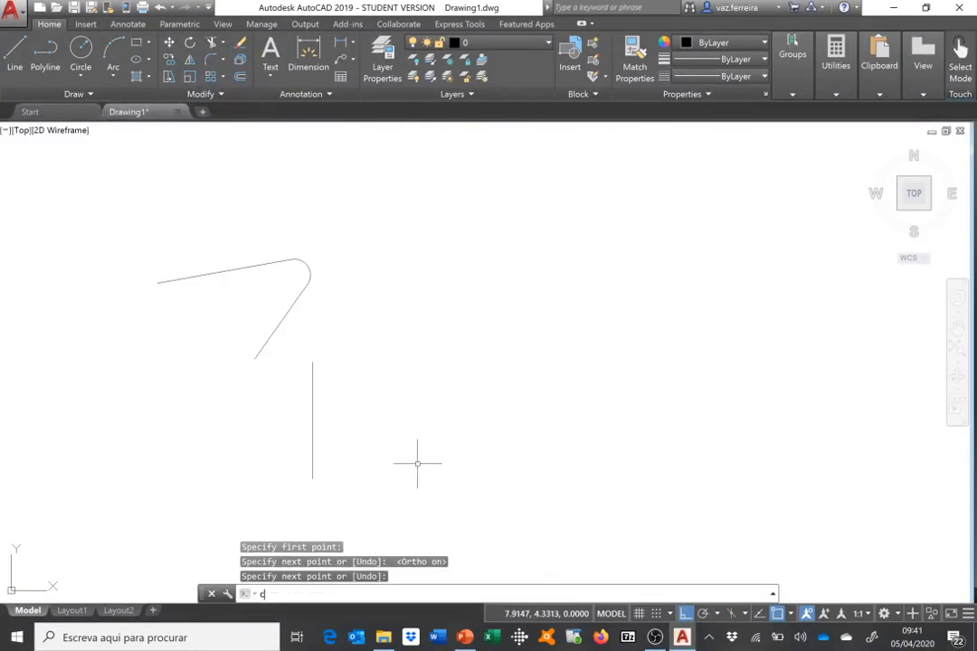
pyautogui.press('Return')
pyautogui.click(312, 441)
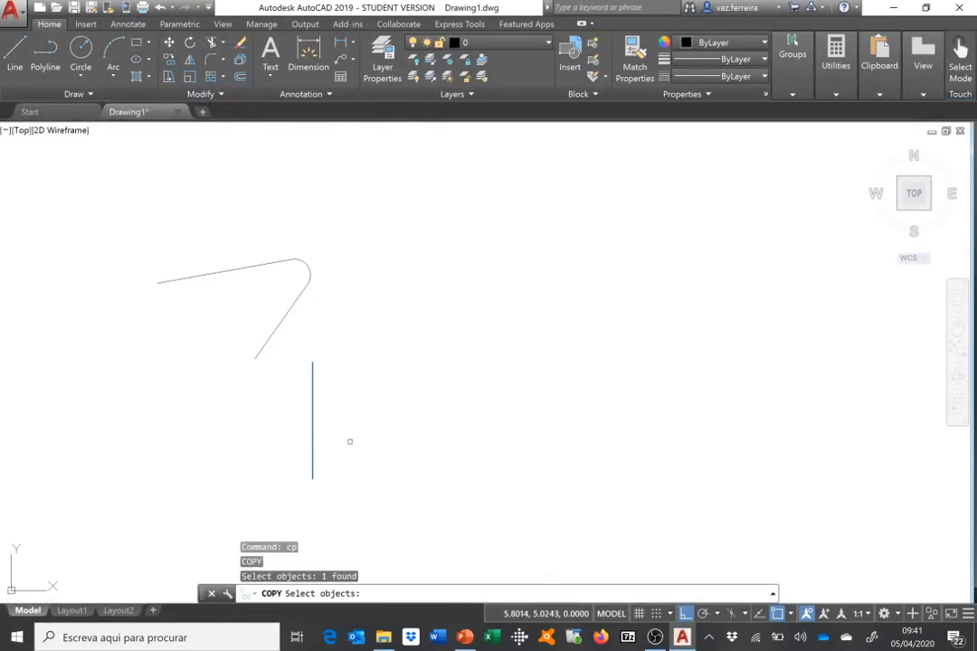
pyautogui.press('Return')
pyautogui.click(329, 451)
pyautogui.click(395, 453)
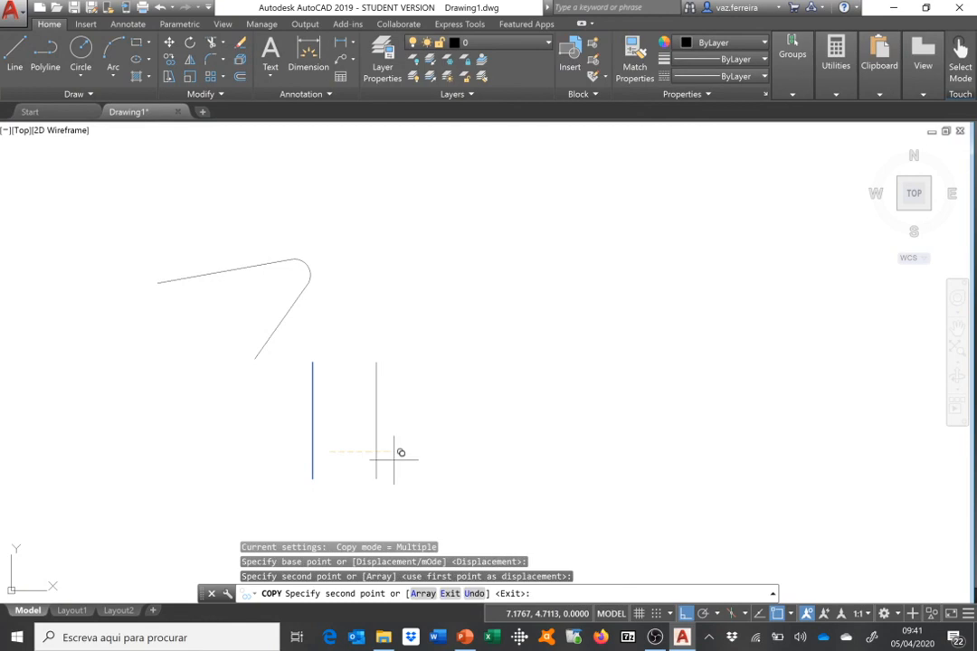
pyautogui.press('Return')
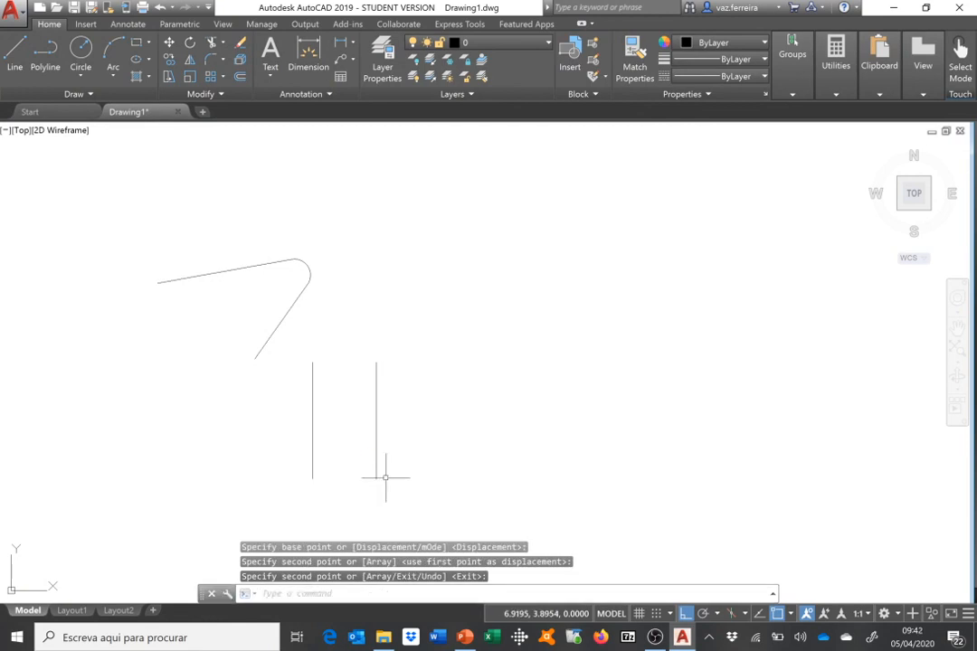
# Join the upper ends of the two parallel vertical lines with a Fillet arc.
pyautogui.click(212, 60)
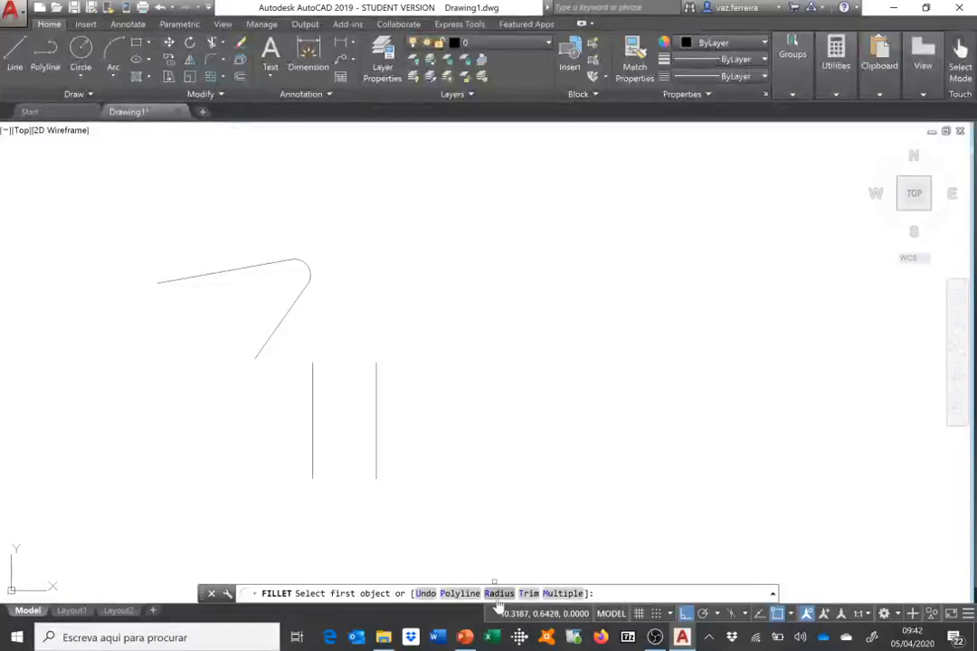
pyautogui.click(312, 383)
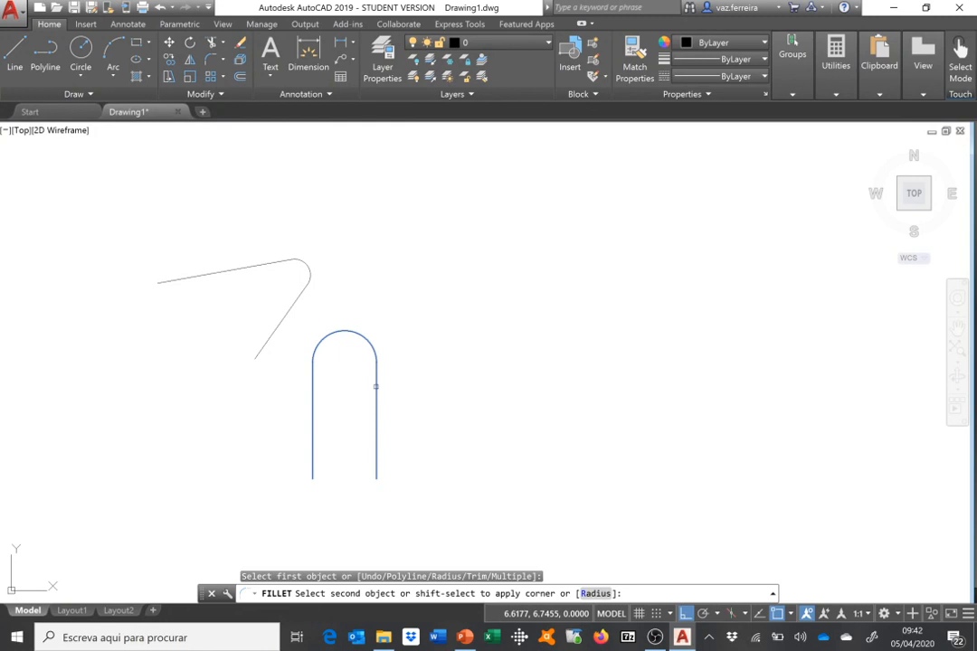
pyautogui.click(376, 386)
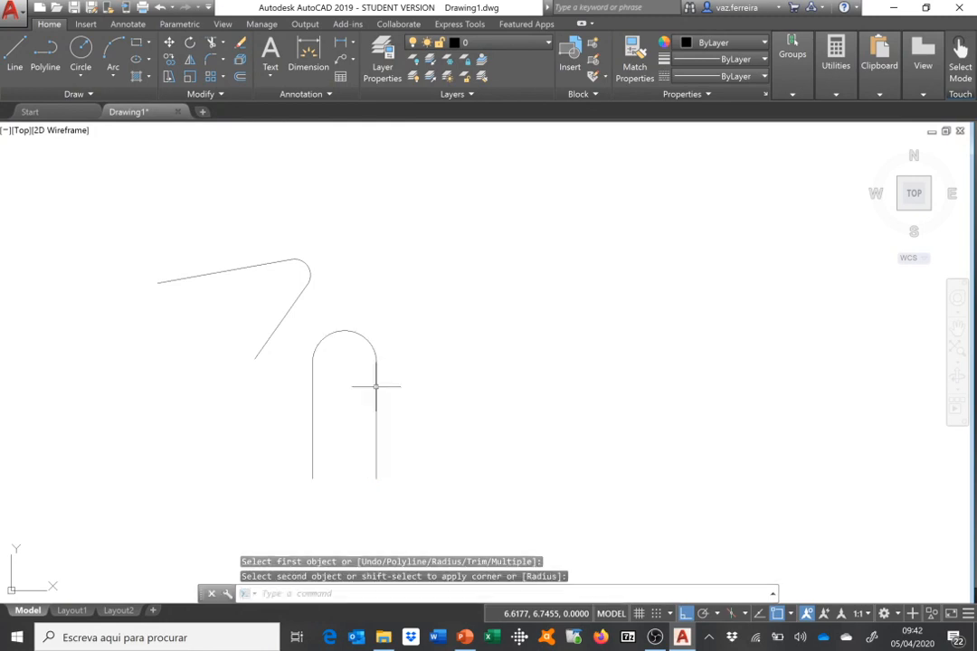
pyautogui.click(365, 336)
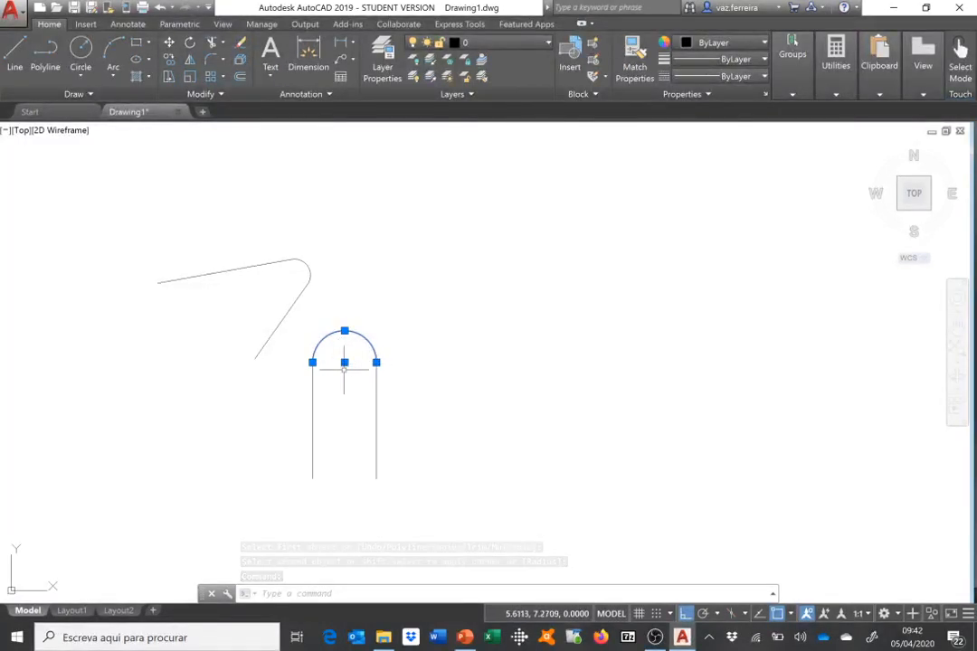
pyautogui.press('Escape')
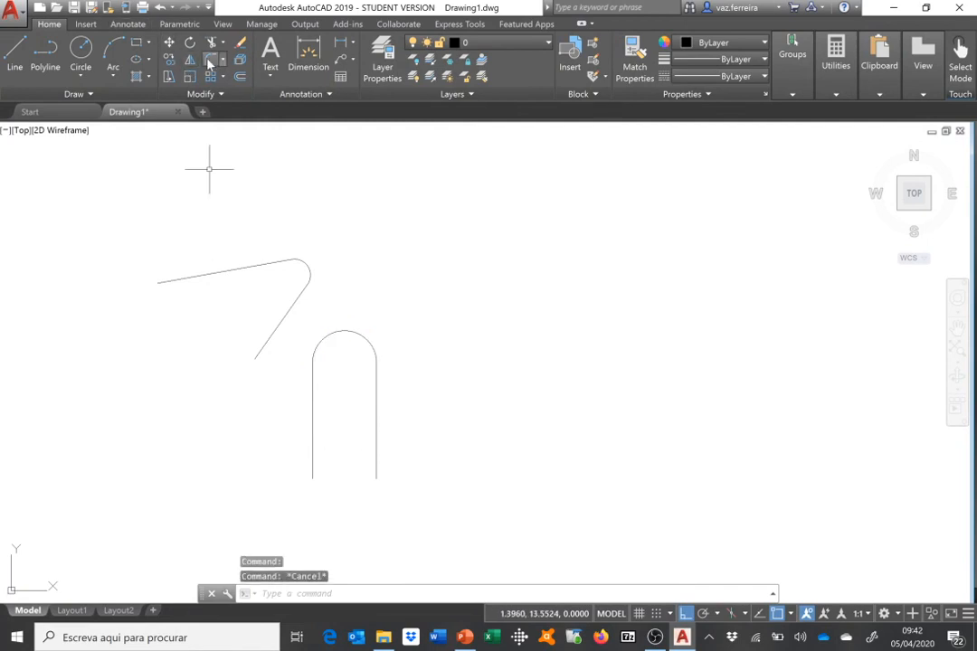
# Fillet the lower ends of the two parallel lines to close the slot shape.
pyautogui.click(209, 60)
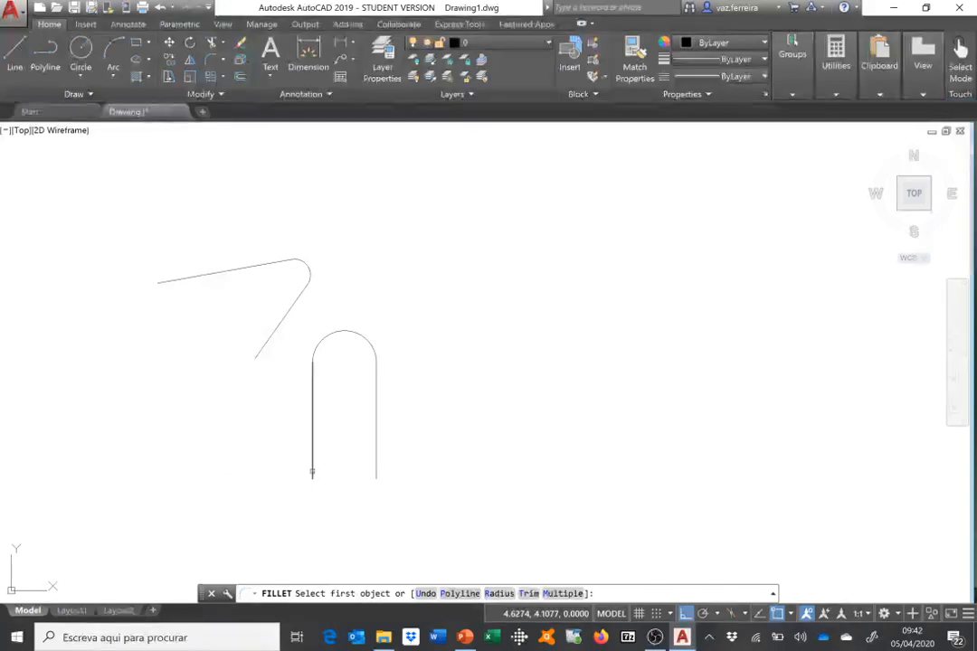
pyautogui.click(315, 474)
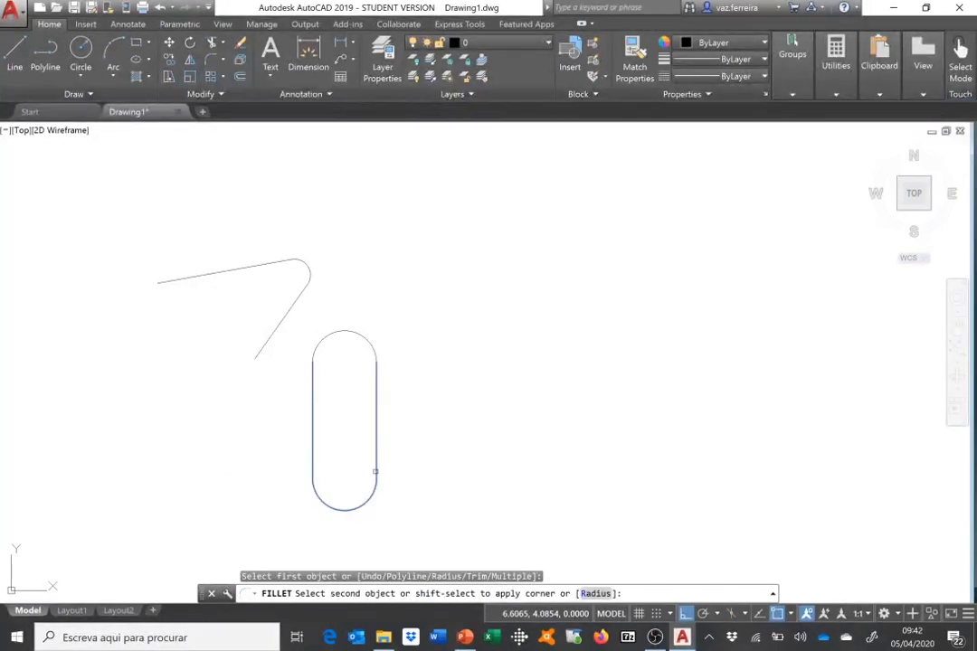
pyautogui.click(375, 471)
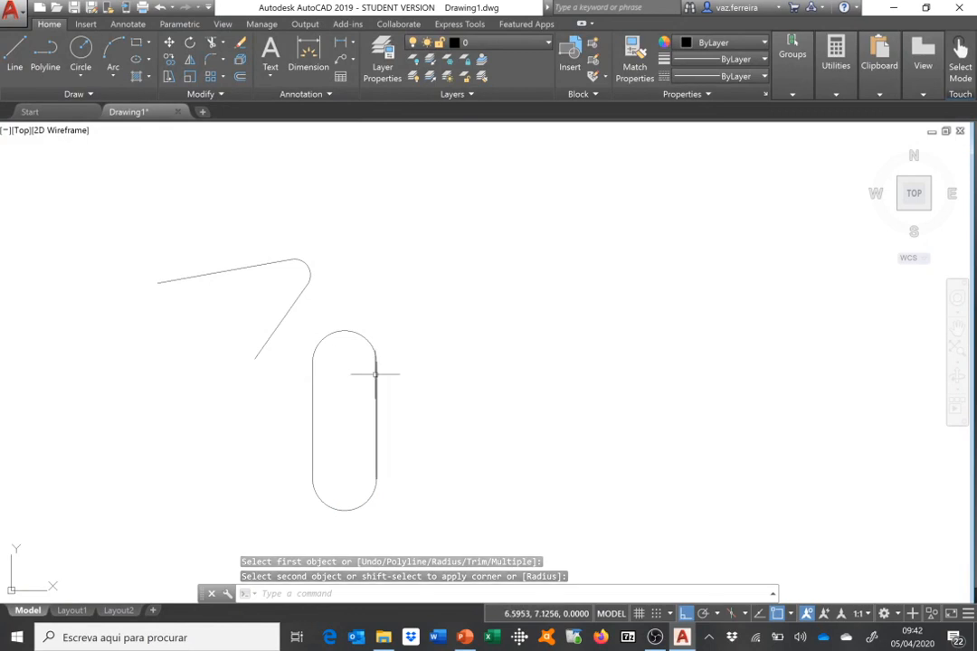
# Draw a 3 by 3 unit square with the Rectangle tool above the slot, using relative coordinates @3,3.
pyautogui.click(137, 44)
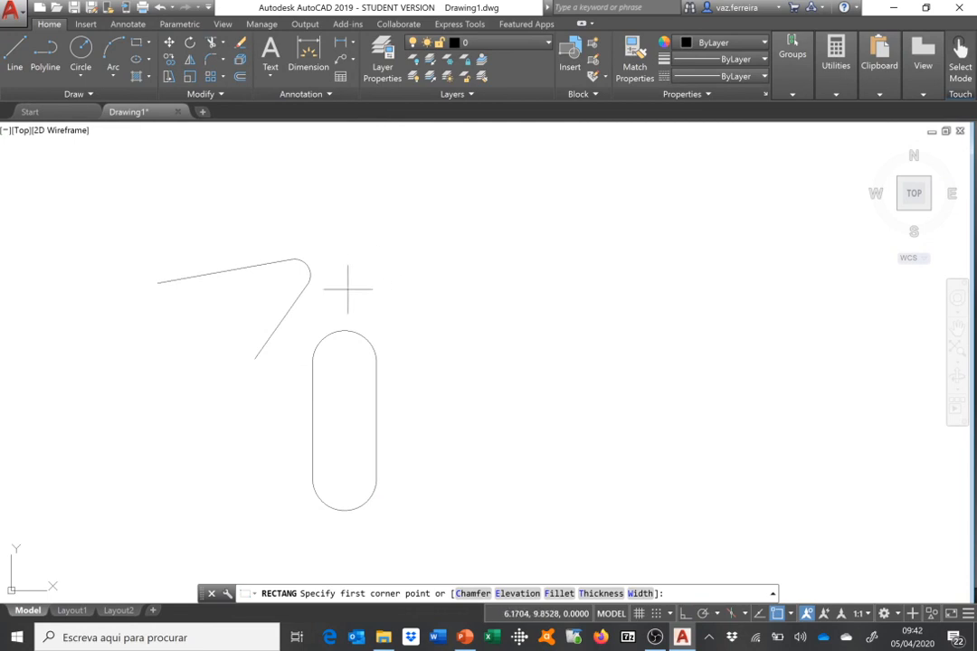
pyautogui.click(343, 290)
pyautogui.write('@')
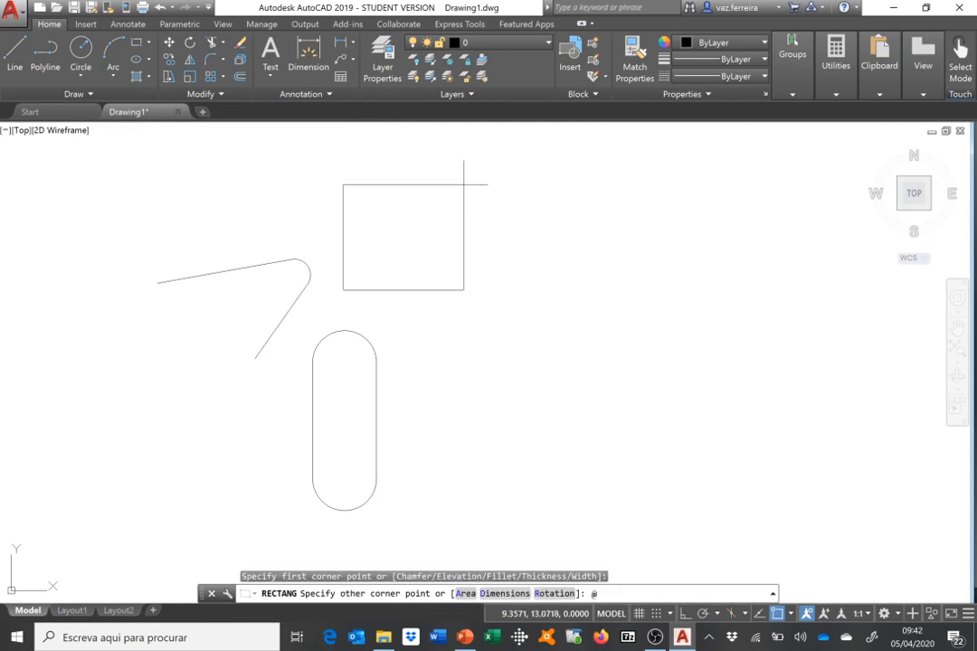
pyautogui.write('3,3')
pyautogui.press('Return')
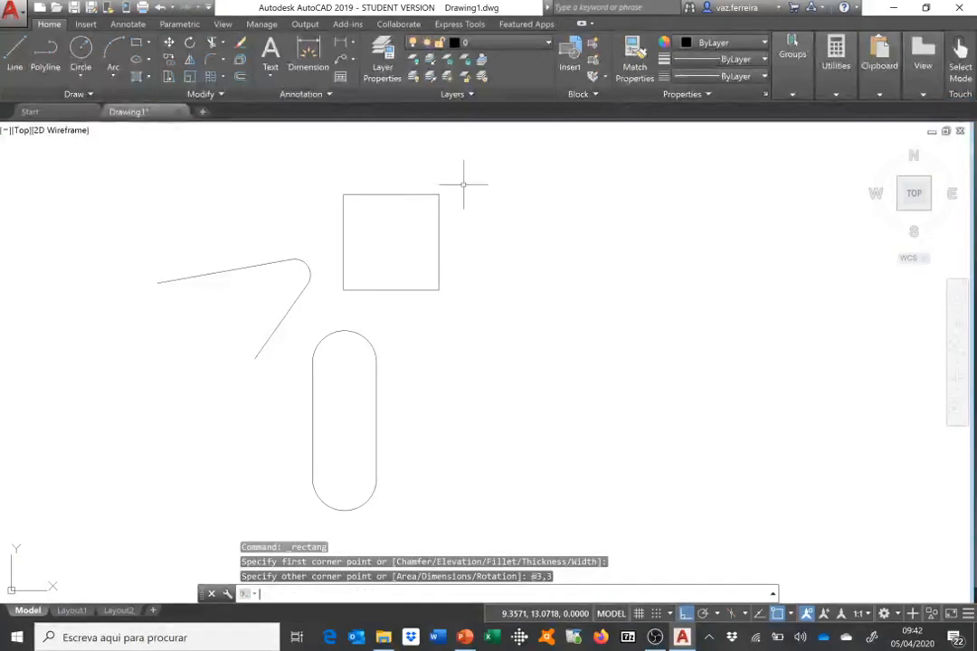
# Fillet all corners of the square at once as a polyline, with a radius of 0.8.
pyautogui.click(215, 61)
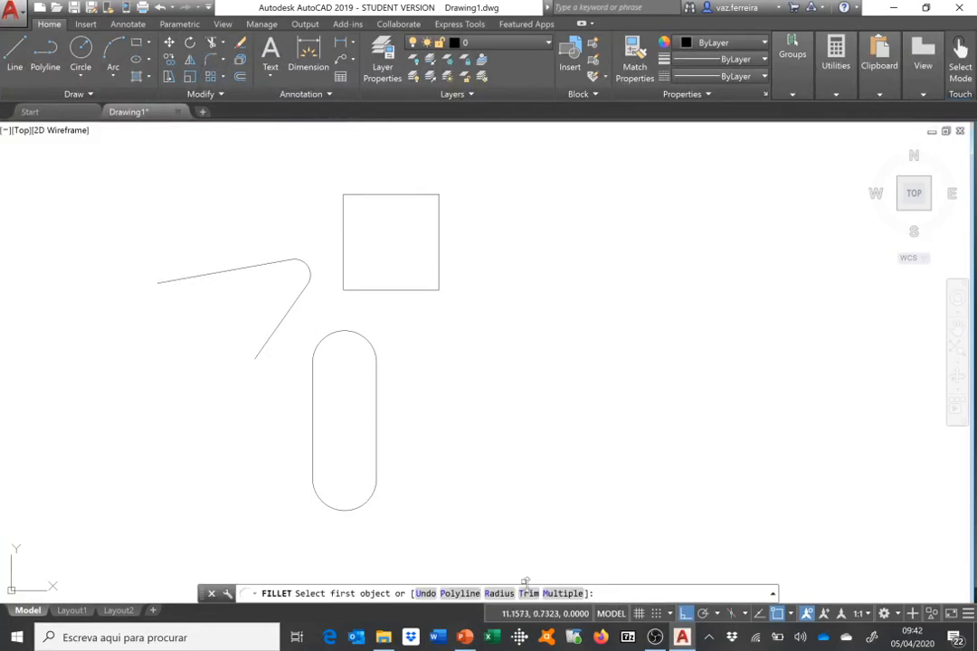
pyautogui.click(498, 593)
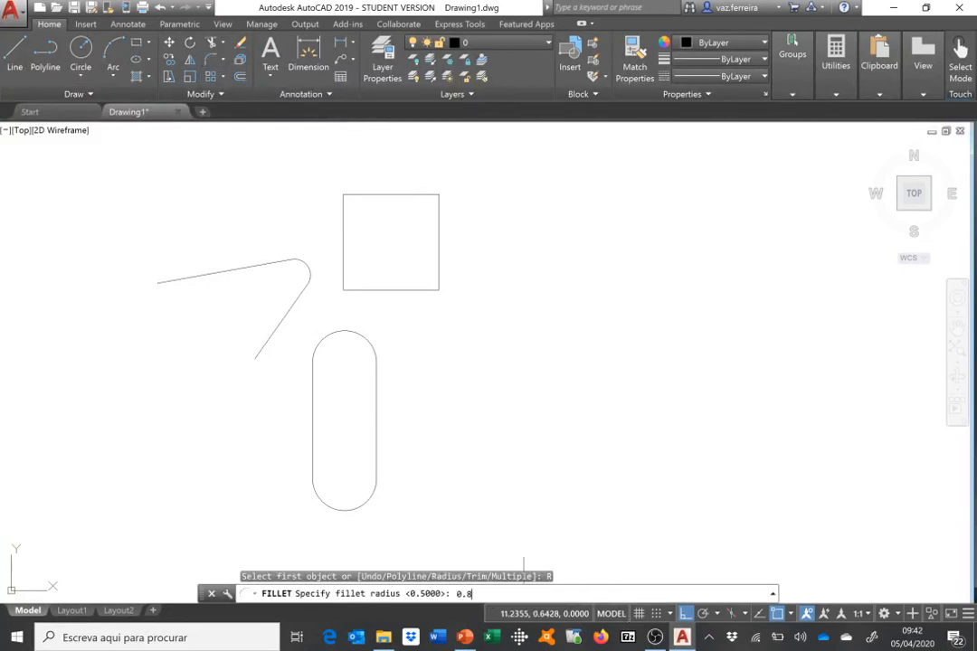
pyautogui.write('0.8')
pyautogui.press('Return')
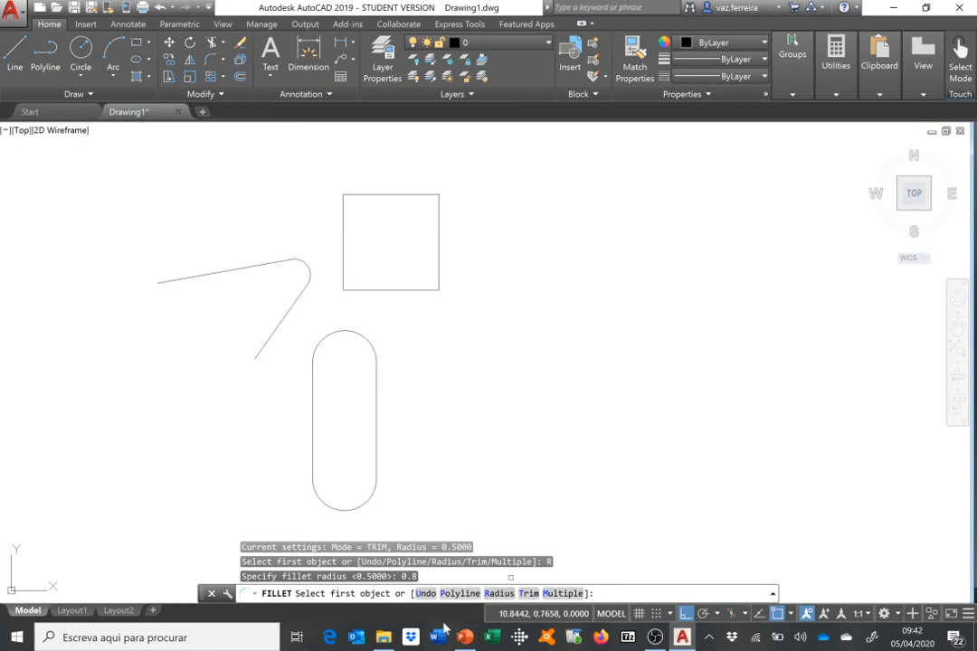
pyautogui.click(459, 593)
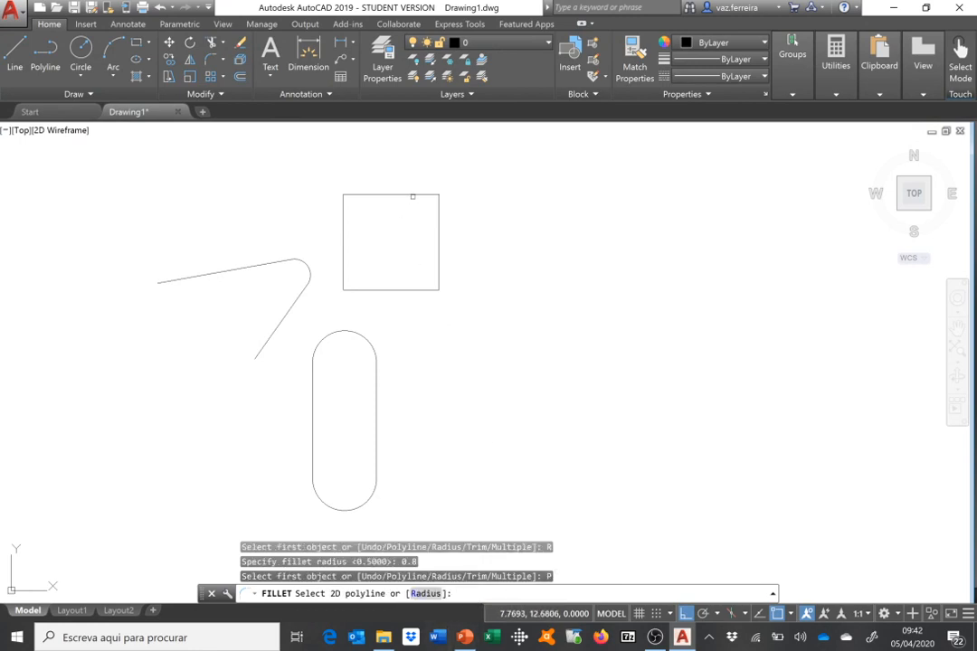
pyautogui.click(413, 195)
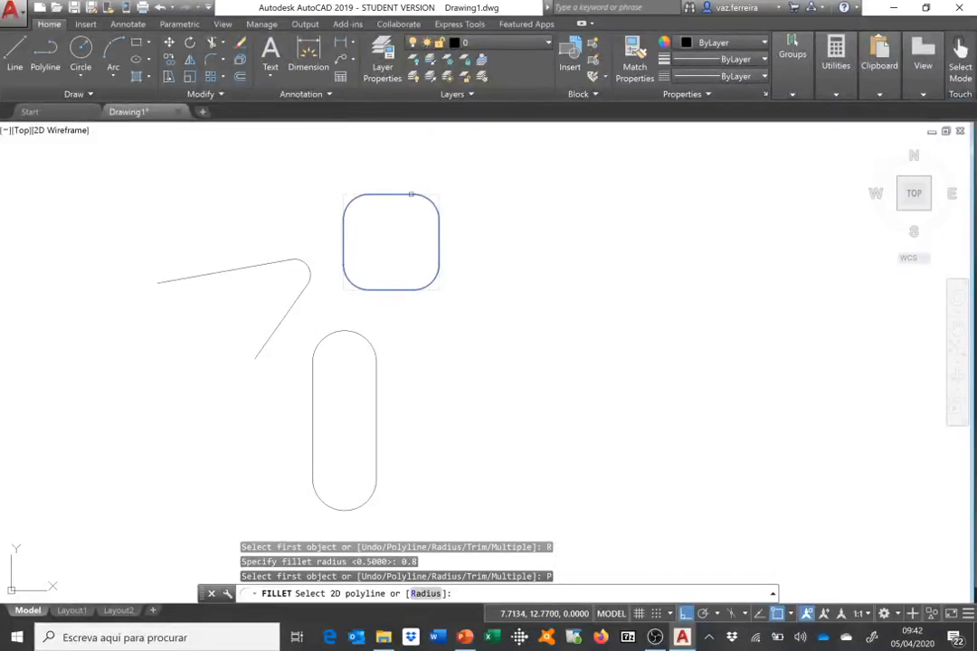
# Apply the polyline fillet to the square above the slot.
pyautogui.click(411, 194)
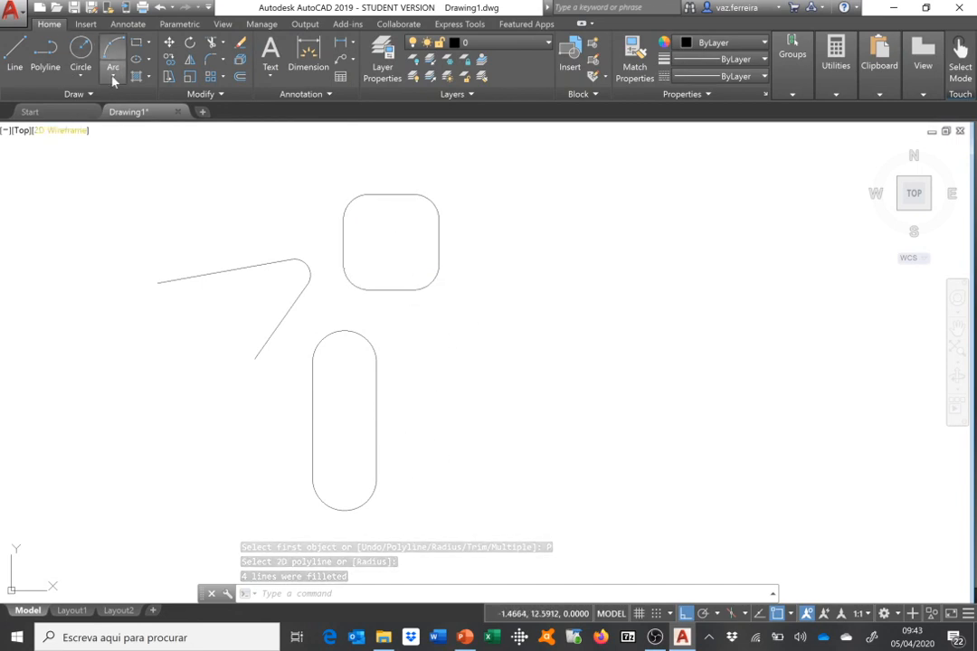
pyautogui.click(222, 60)
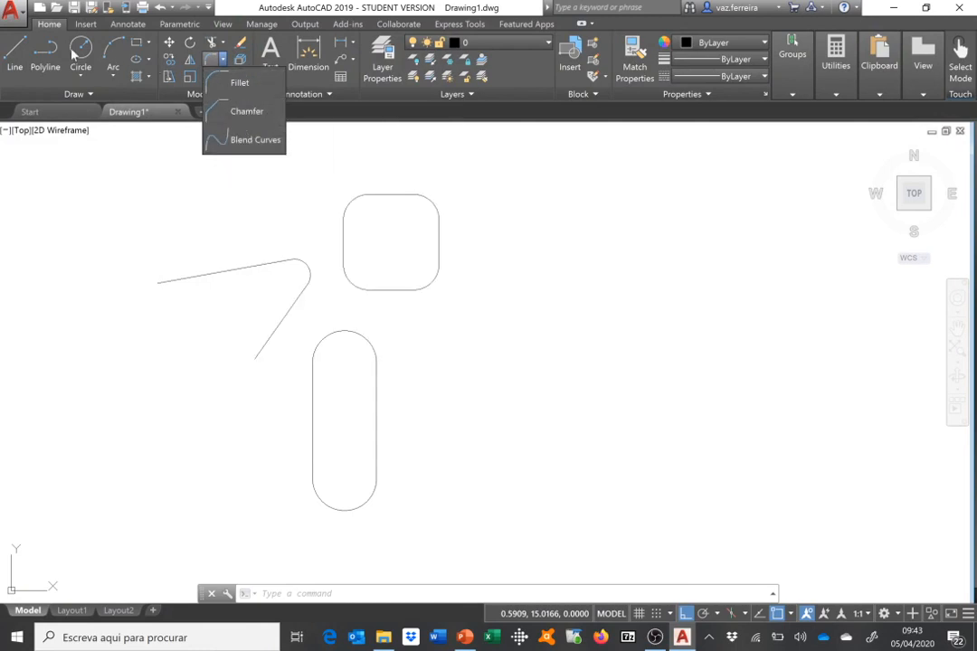
# Draw a horizontal line 3 units long to the right of the slot's upper end.
pyautogui.click(15, 56)
pyautogui.click(431, 352)
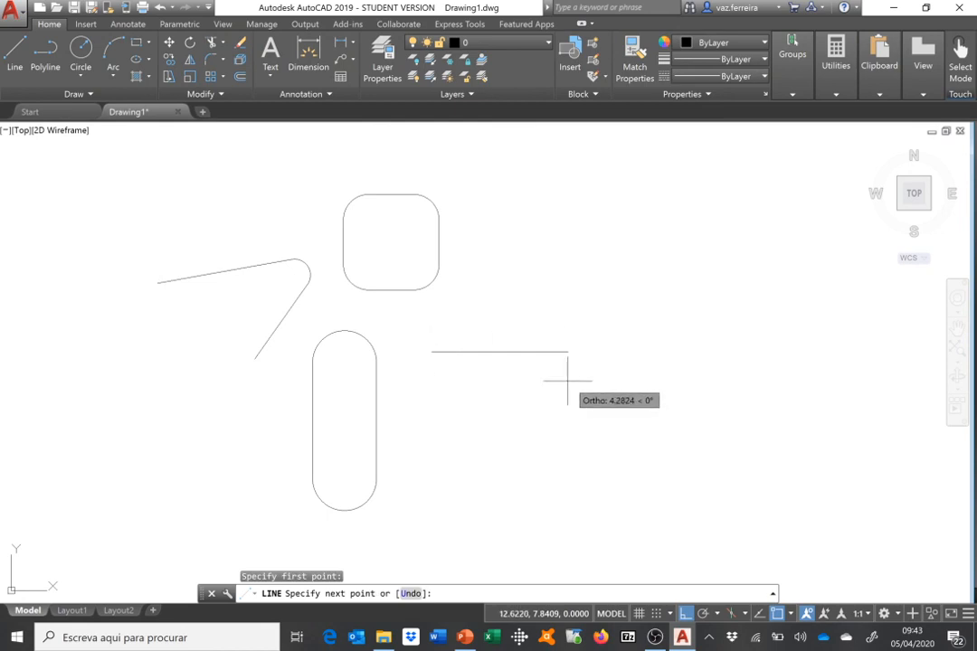
pyautogui.write('3')
pyautogui.press('Return')
pyautogui.press('Return')
# Draw a separate vertical line 3 units long downward from the right end of the horizontal line.
pyautogui.press('Return')
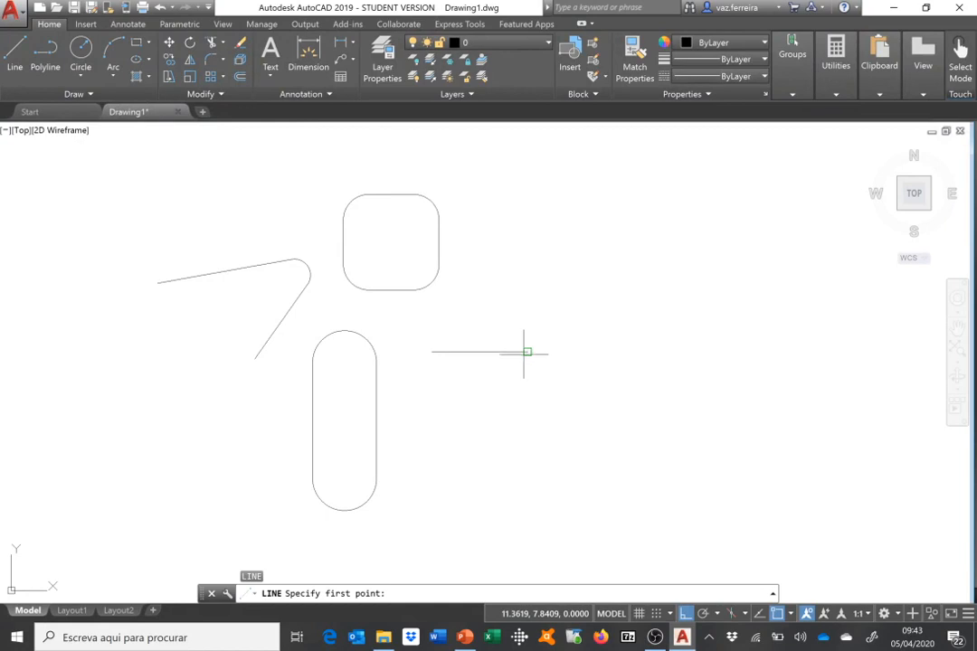
pyautogui.click(526, 351)
pyautogui.write('3')
pyautogui.press('Return')
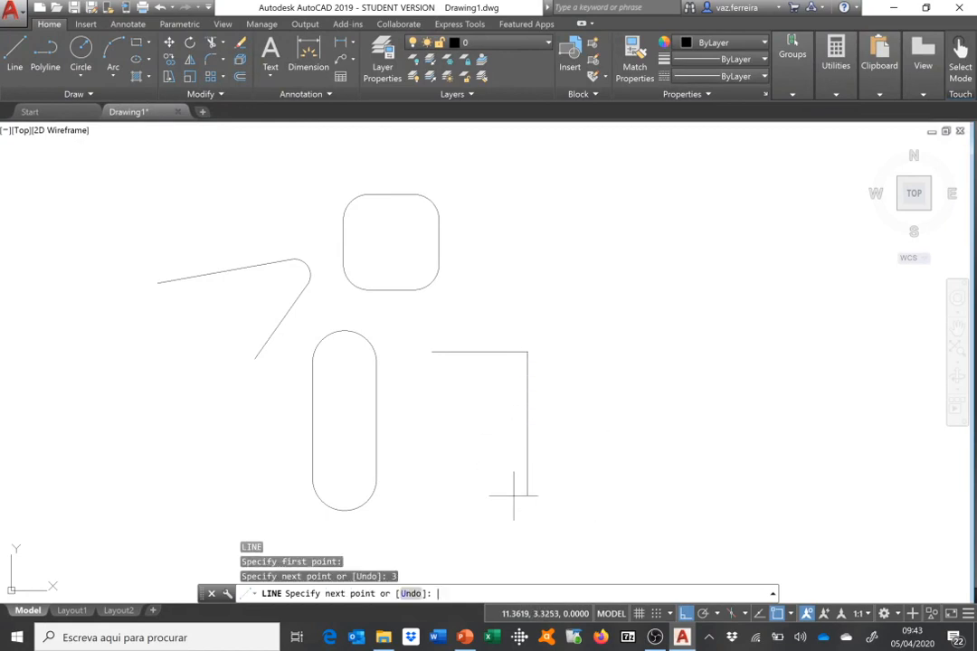
pyautogui.press('Return')
# Copy the two perpendicular lines horizontally to make a second identical corner on their right.
pyautogui.scroll(3, 565, 407)
pyautogui.write('c')
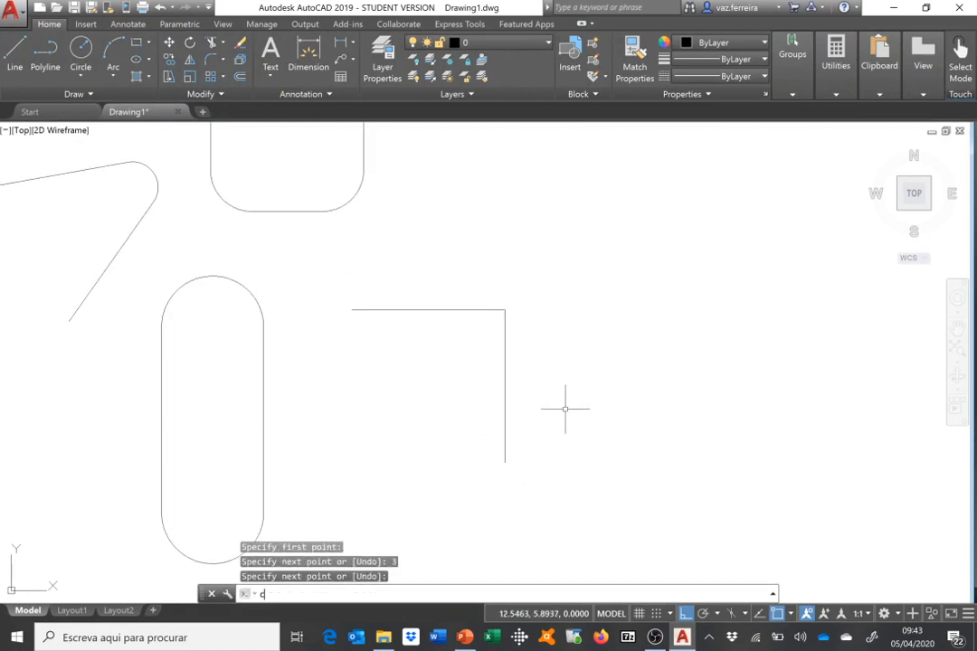
pyautogui.write('p')
pyautogui.press('Return')
pyautogui.click(530, 349)
pyautogui.click(451, 277)
pyautogui.press('Return')
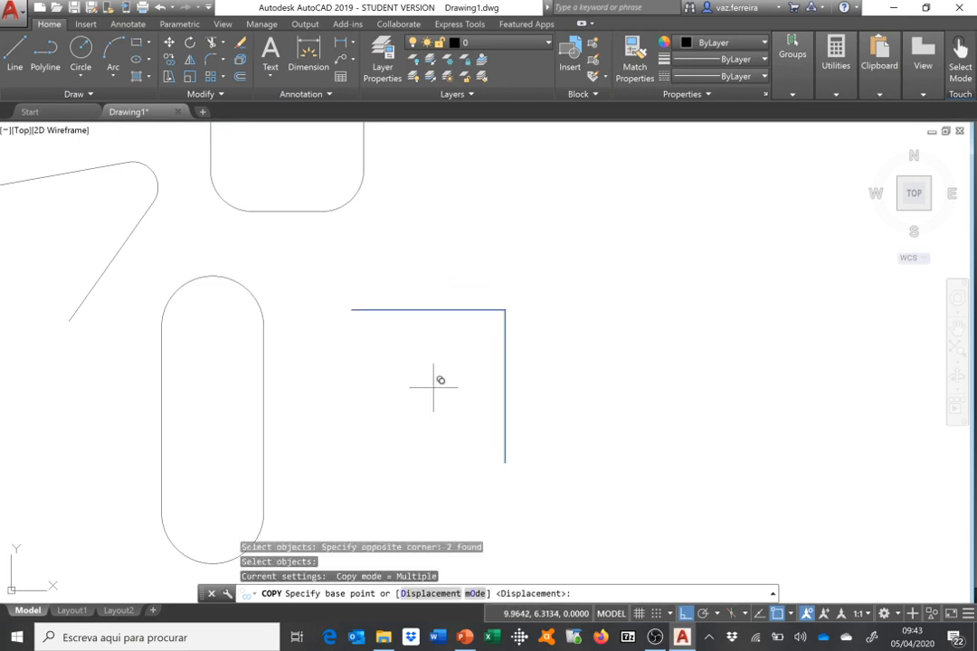
pyautogui.click(434, 387)
pyautogui.click(659, 401)
pyautogui.press('Return')
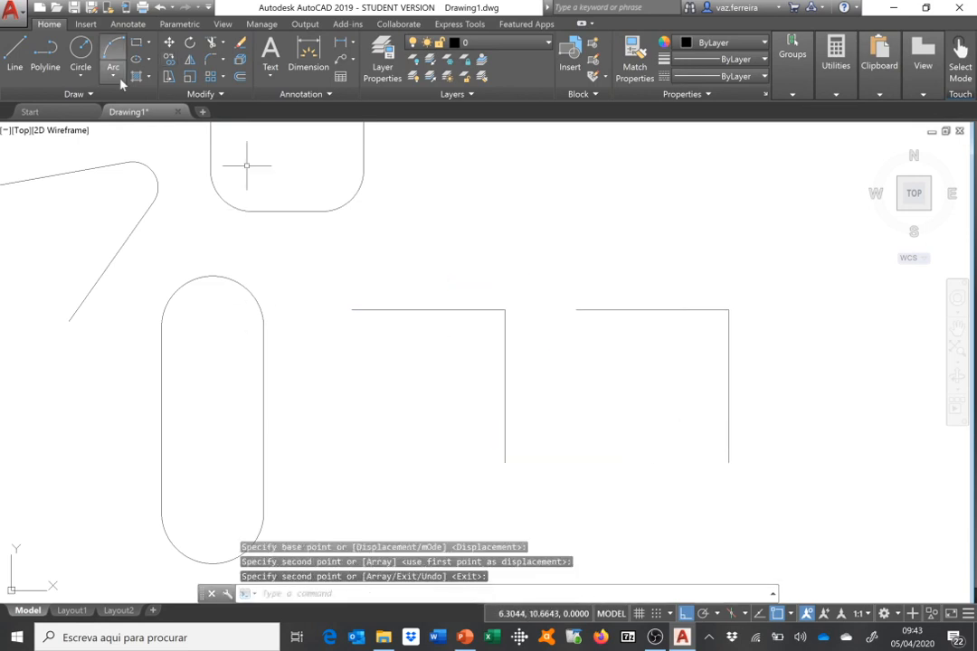
# Chamfer the corner nearest the slot with both chamfer distances set to 2, picking the horizontal line first.
pyautogui.click(223, 60)
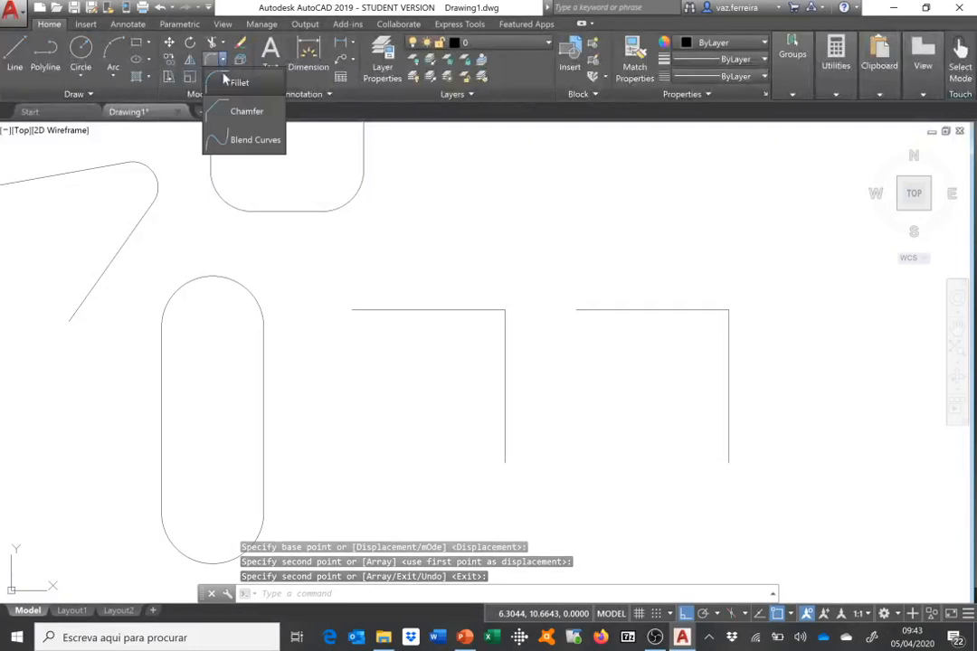
pyautogui.click(246, 112)
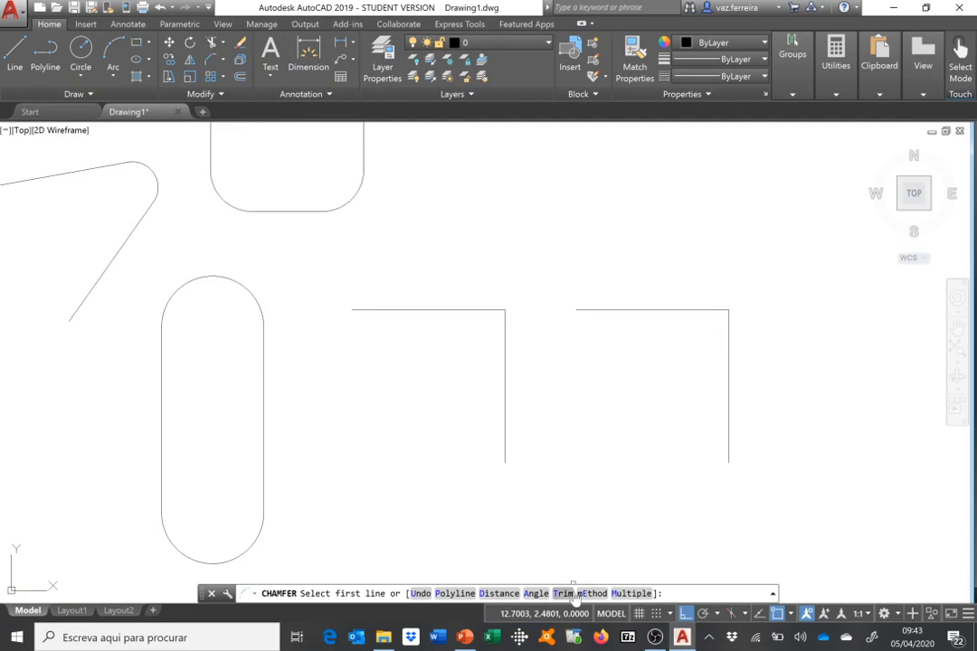
pyautogui.click(498, 594)
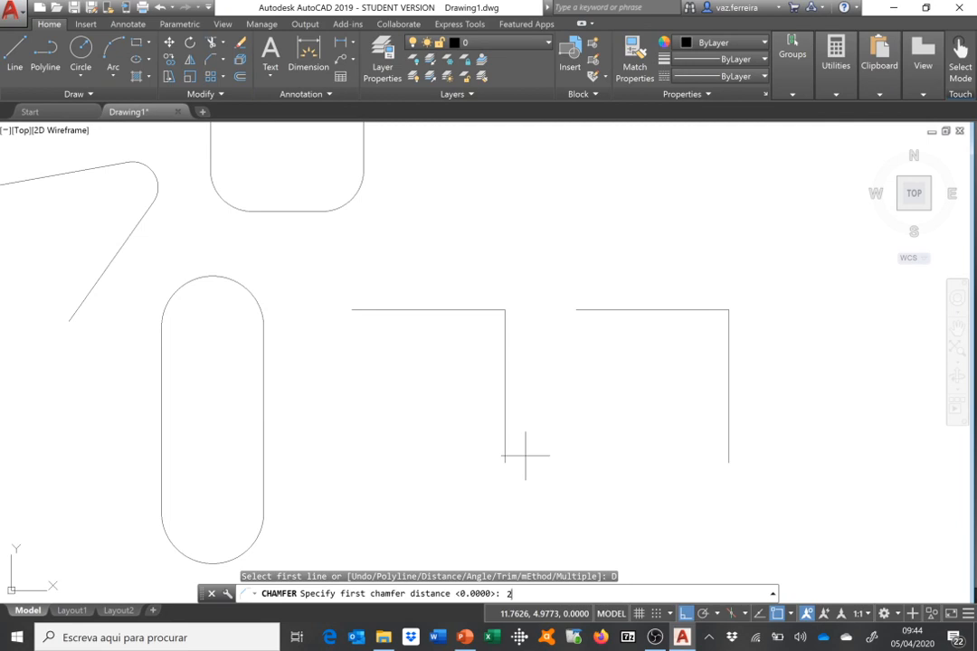
pyautogui.press('Return')
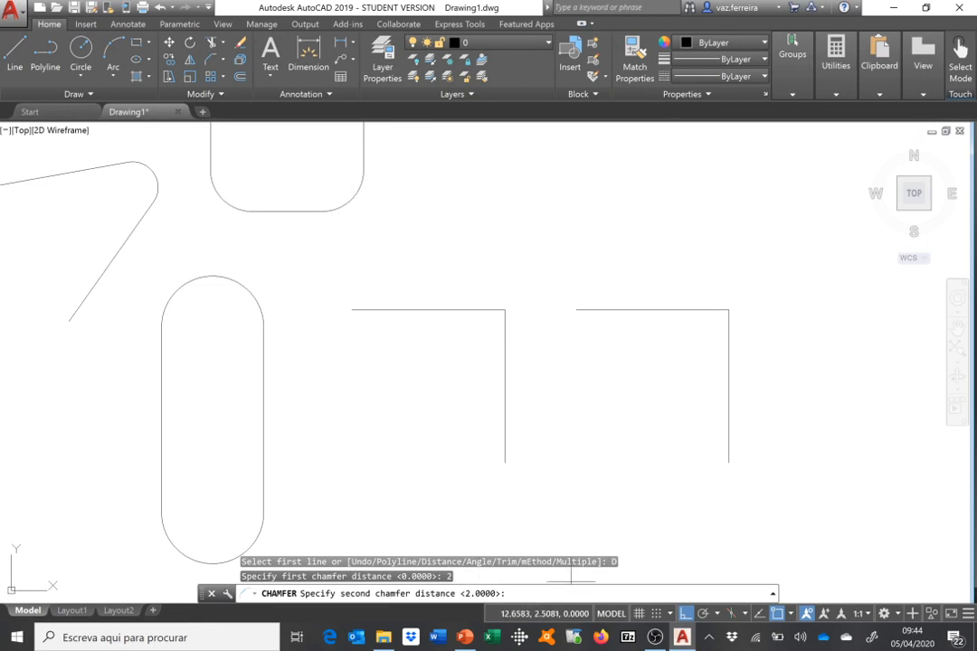
pyautogui.press('Return')
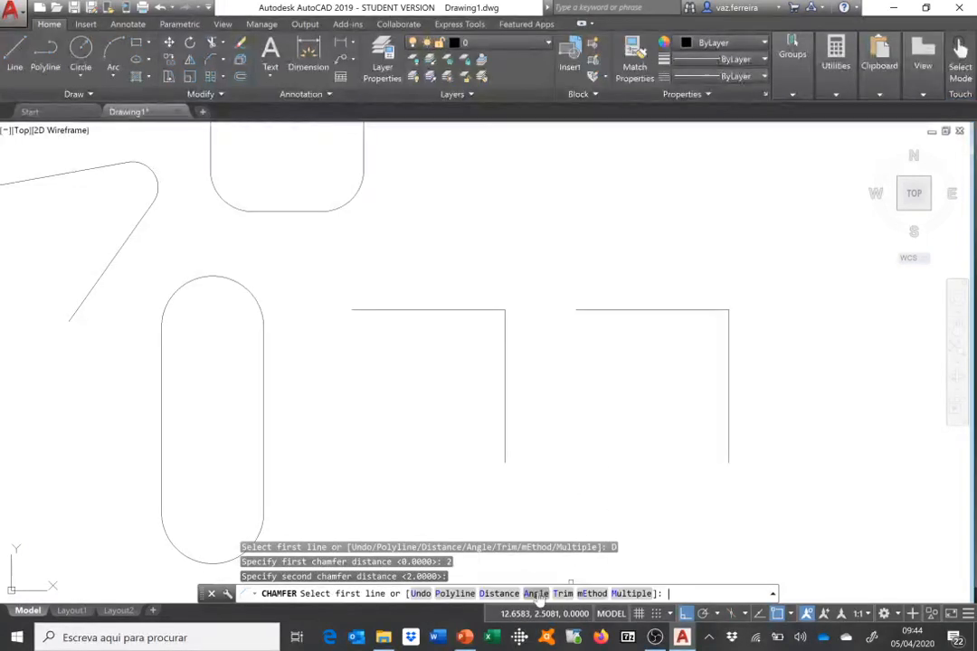
pyautogui.click(442, 310)
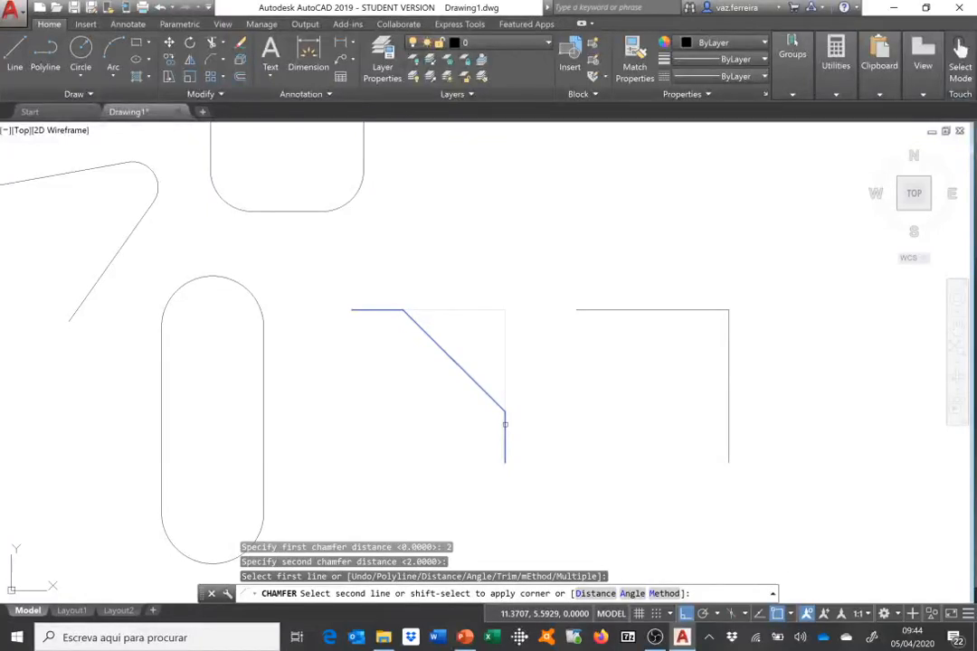
pyautogui.click(505, 423)
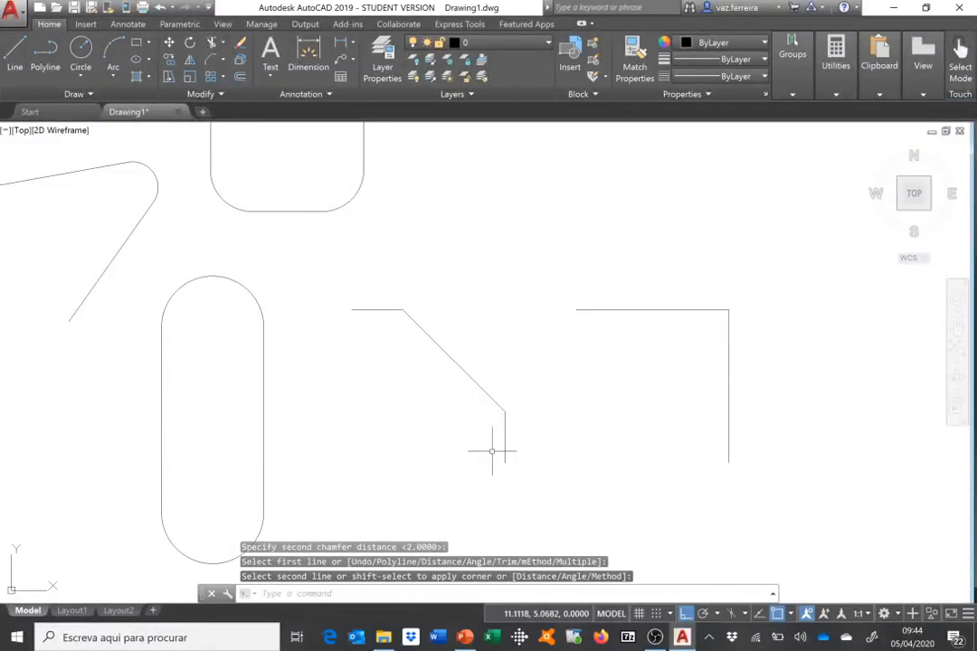
# Measure the length of the vertical segment remaining below the chamfer.
pyautogui.click(835, 95)
pyautogui.click(839, 138)
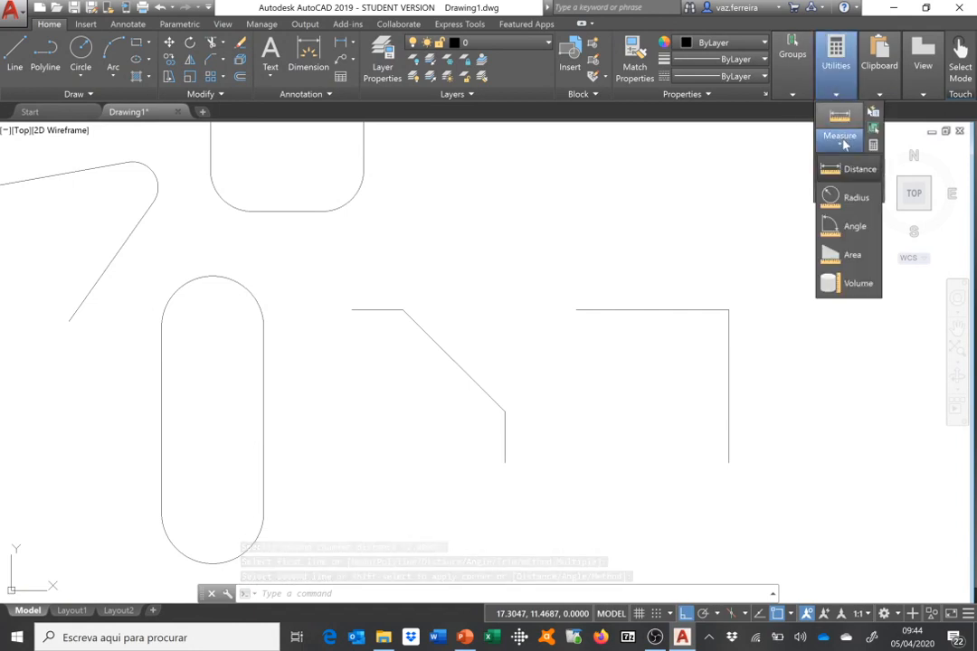
pyautogui.click(855, 228)
pyautogui.click(504, 461)
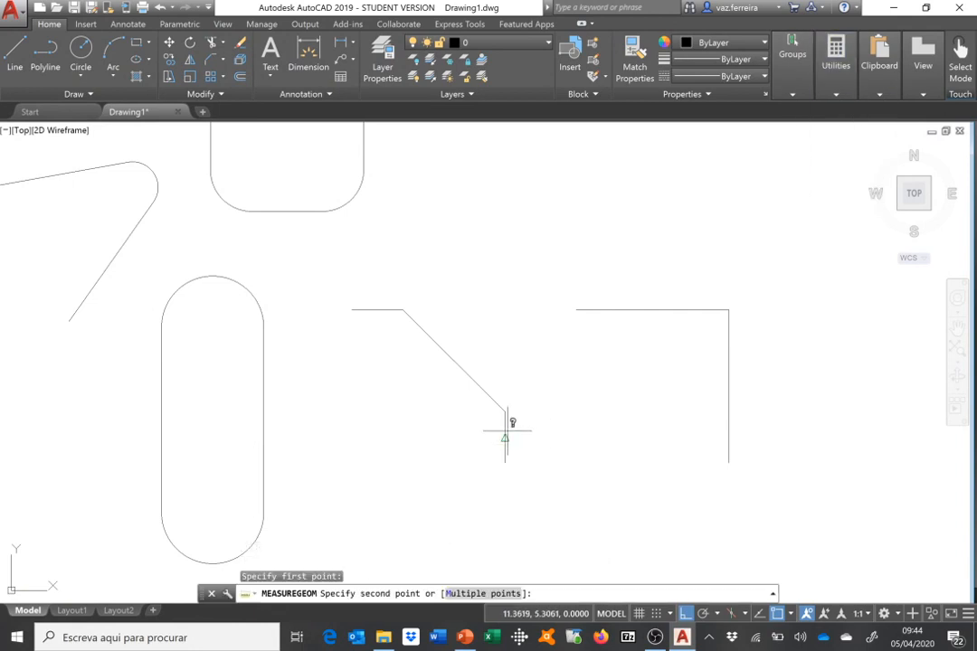
pyautogui.click(505, 411)
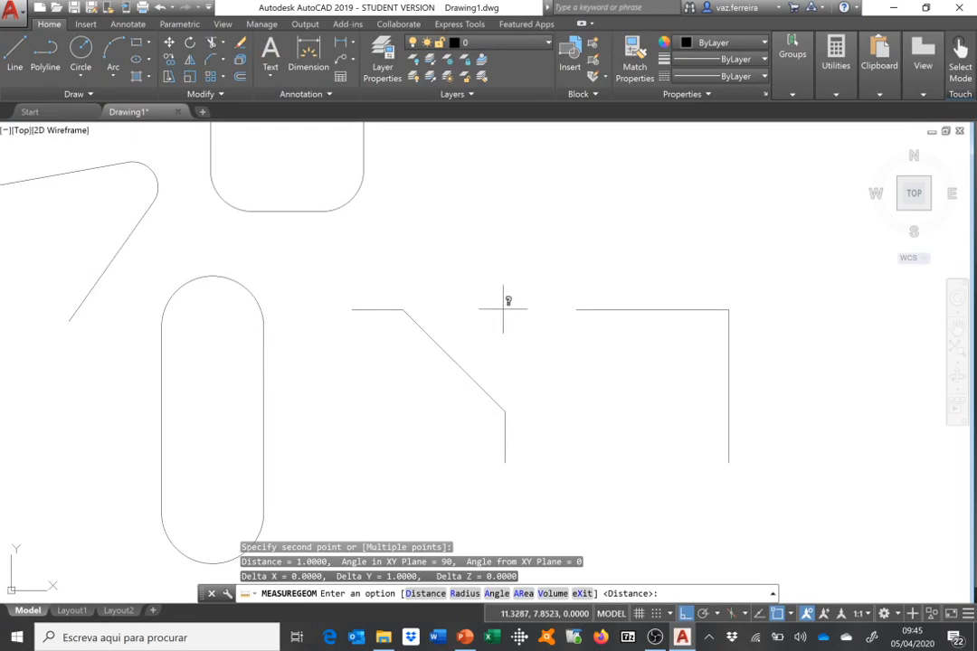
# Leave the measurement and undo the chamfer on the corner nearest the slot.
pyautogui.write('u')
pyautogui.press('Return')
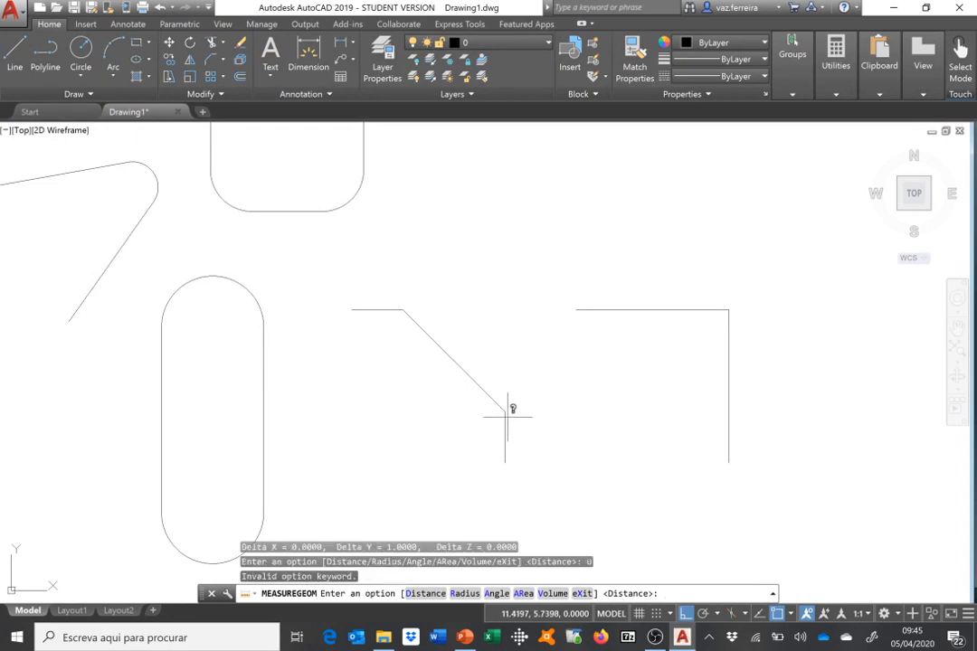
pyautogui.write('u')
pyautogui.press('Return')
pyautogui.press('Escape')
pyautogui.write('u')
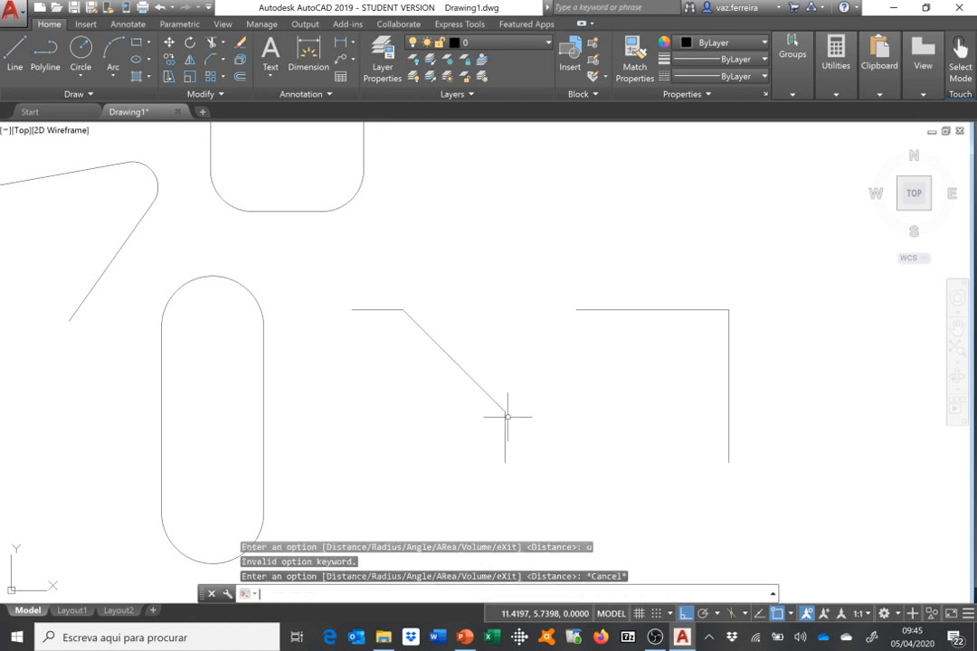
pyautogui.press('Return')
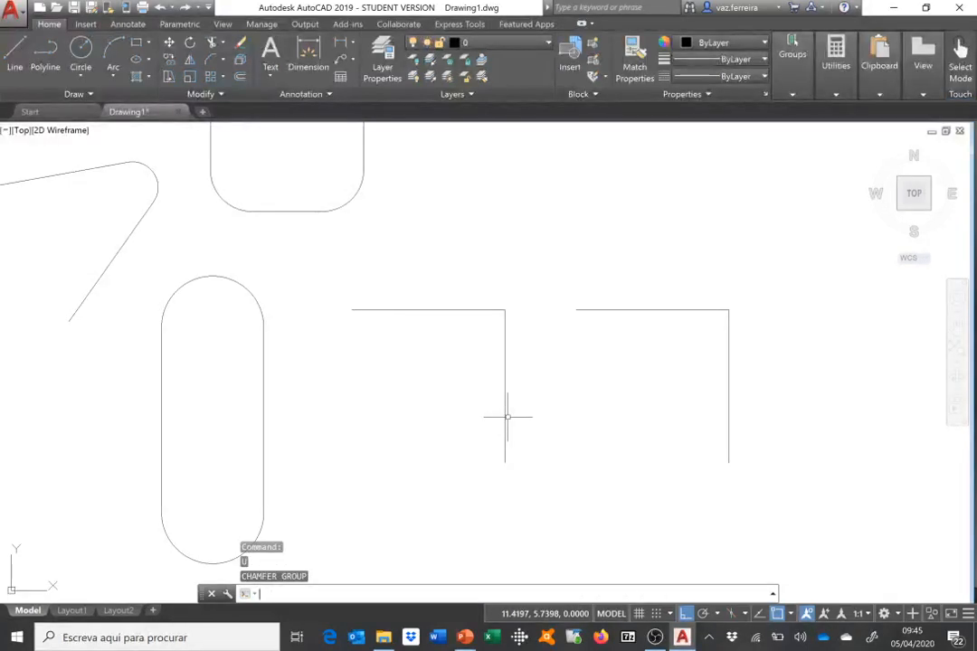
# Chamfer the corner nearest the slot with distances 2 and 1, picking the horizontal line first and the vertical line second.
pyautogui.click(221, 66)
pyautogui.click(226, 107)
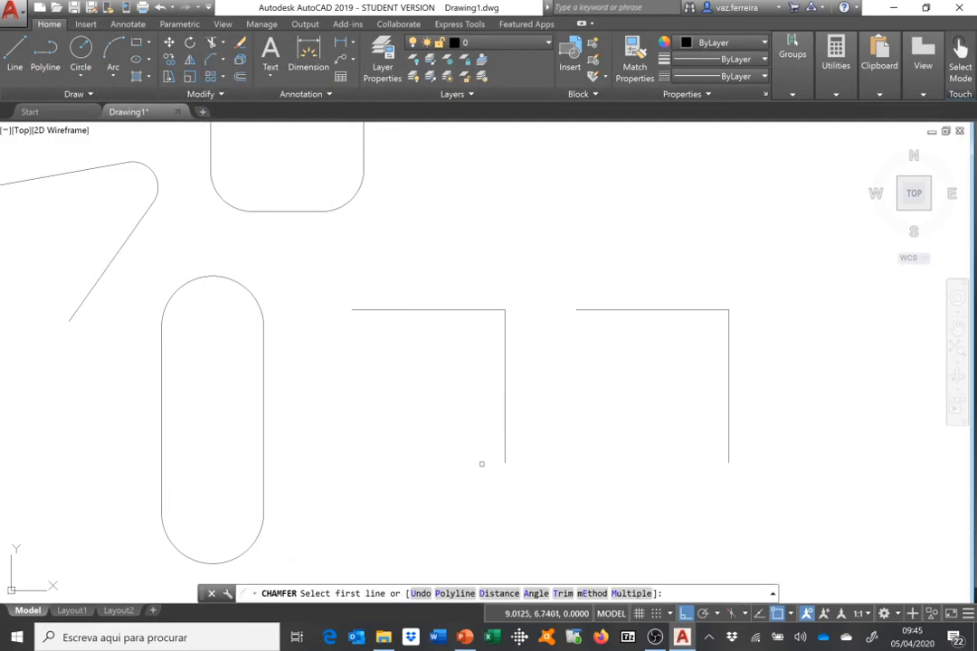
pyautogui.click(498, 593)
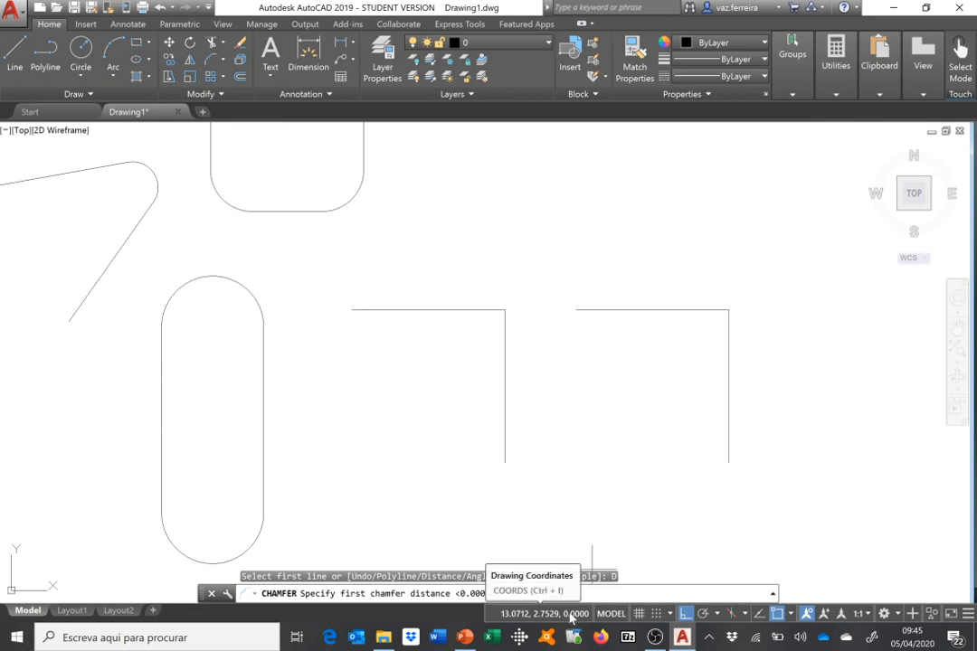
pyautogui.press('Return')
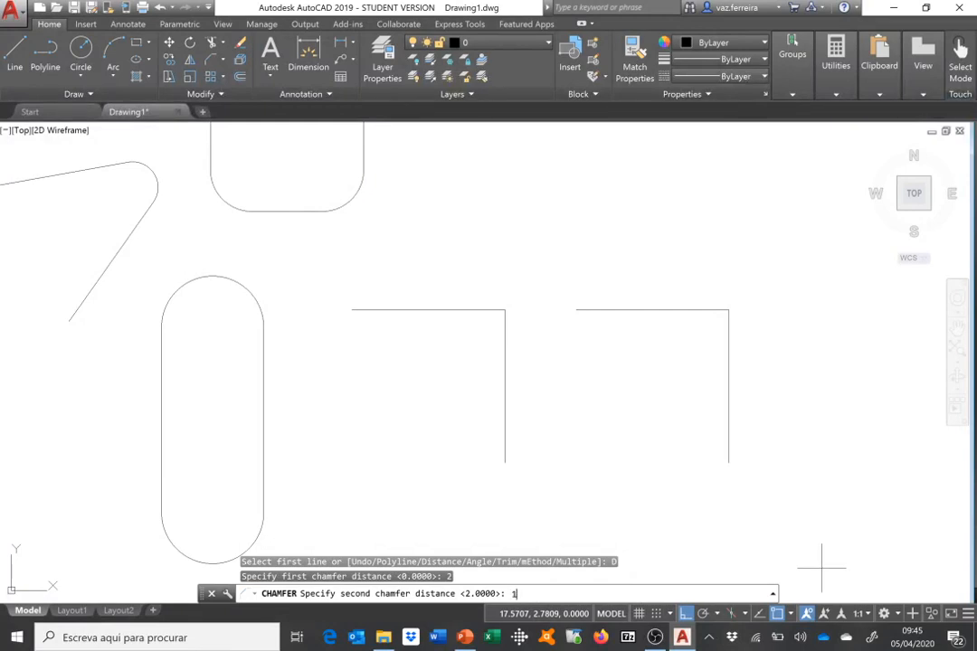
pyautogui.write('1')
pyautogui.press('Return')
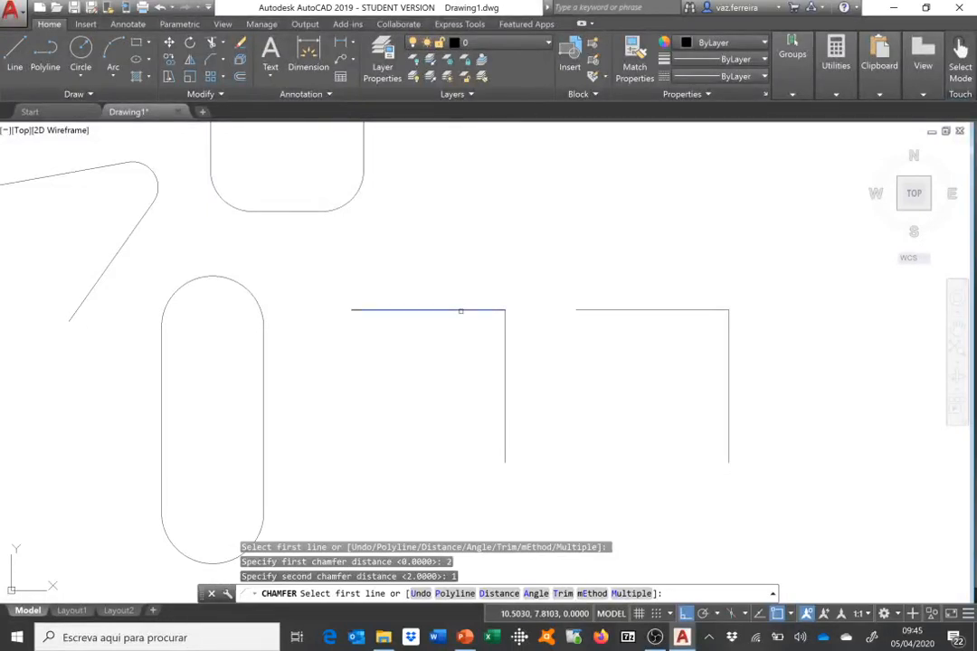
pyautogui.click(460, 311)
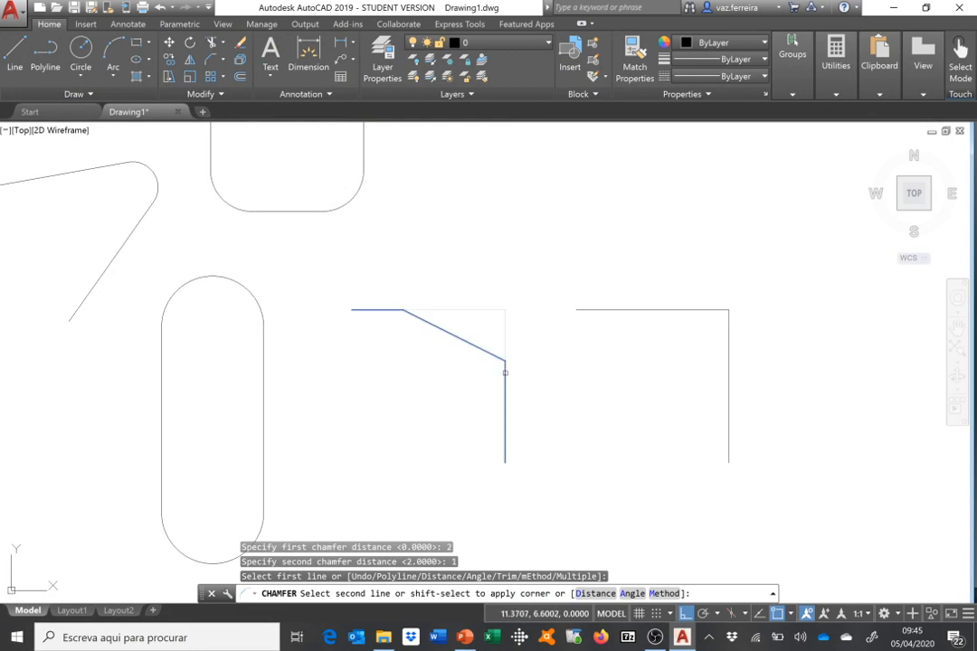
pyautogui.click(505, 371)
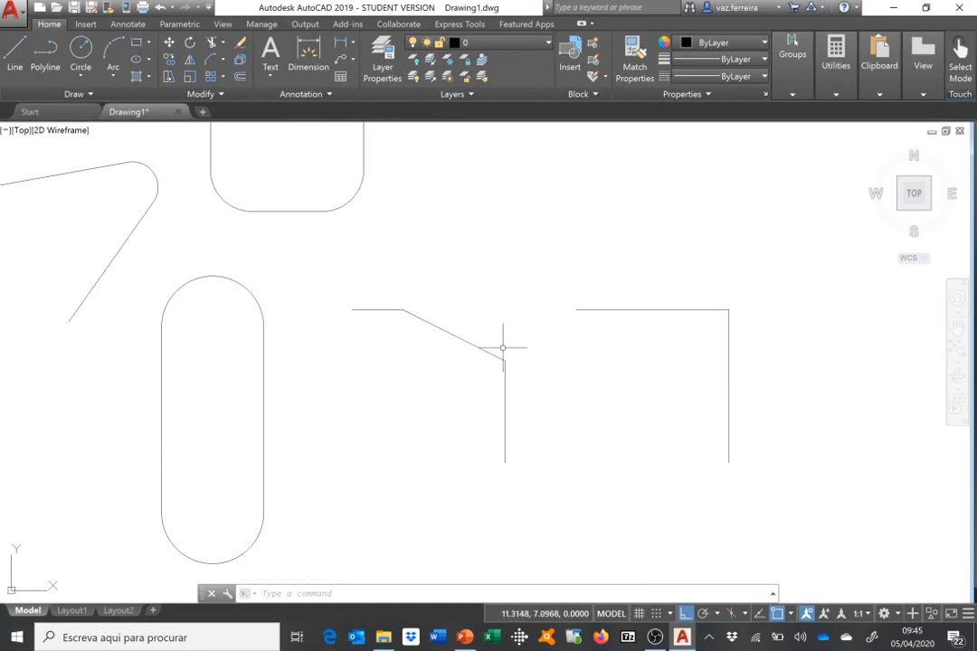
# Chamfer the copied corner with distances 2 and 1, picking the vertical line first and the horizontal line second.
pyautogui.click(222, 60)
pyautogui.click(234, 112)
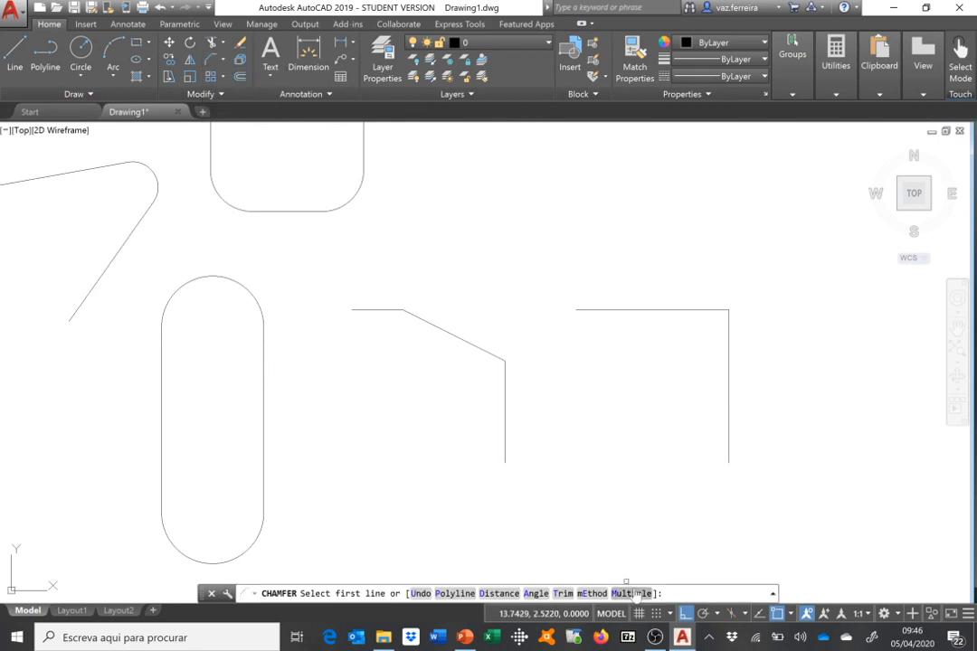
pyautogui.click(500, 593)
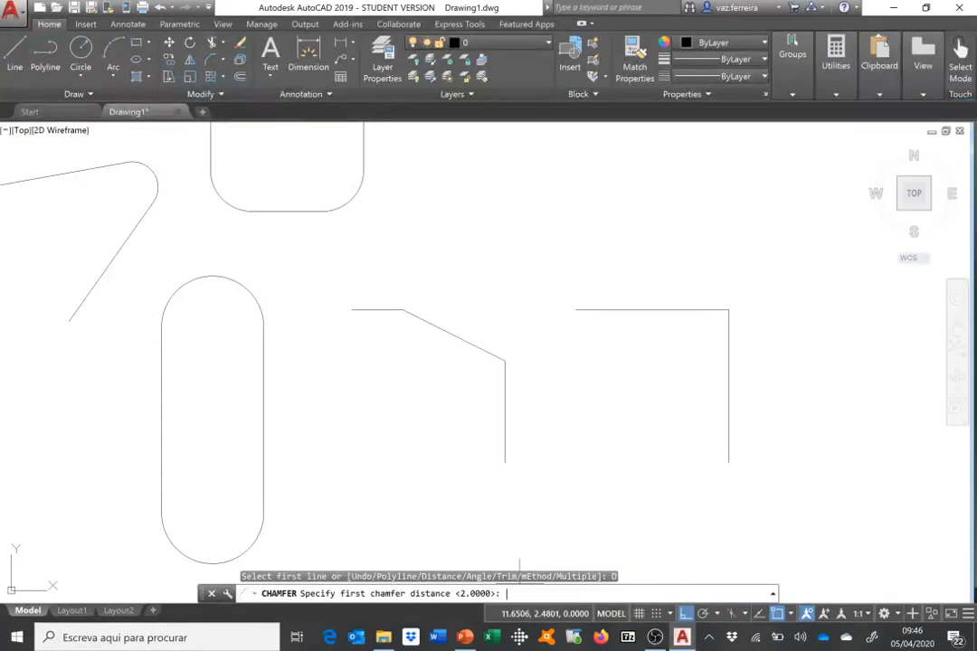
pyautogui.press('Return')
pyautogui.press('Return')
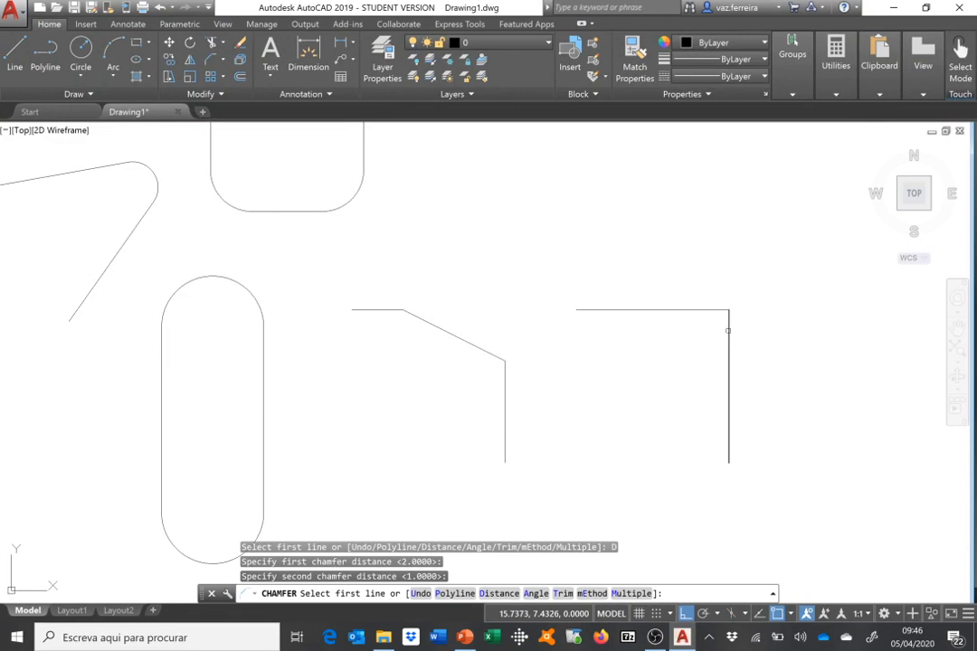
pyautogui.click(728, 330)
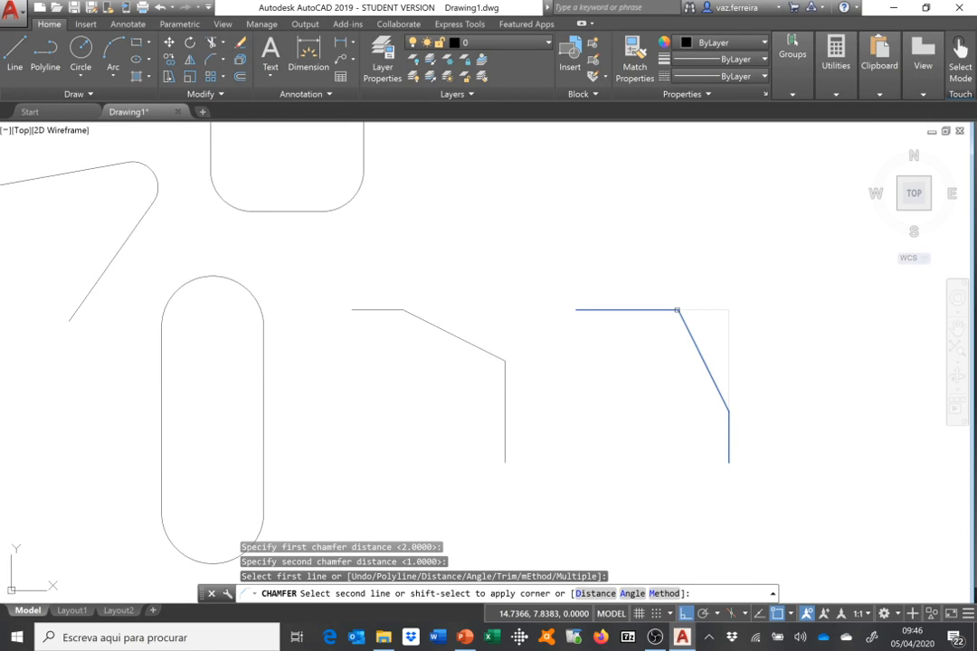
pyautogui.click(676, 311)
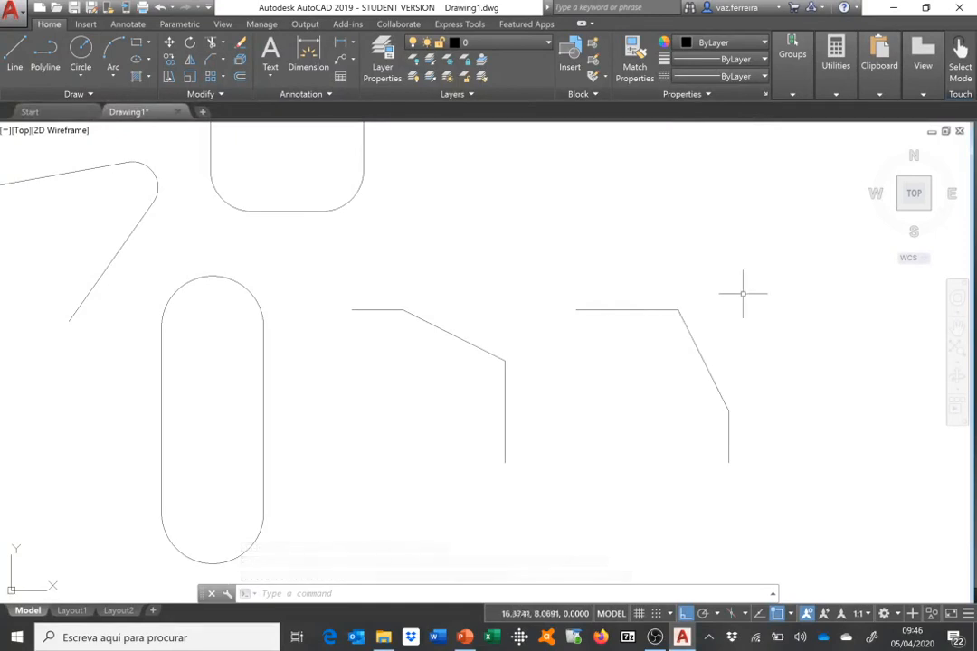
# Draw a 3 by 3 square above the two chamfered corners, using the relative corner @3,3.
pyautogui.scroll(-1, 469, 475)
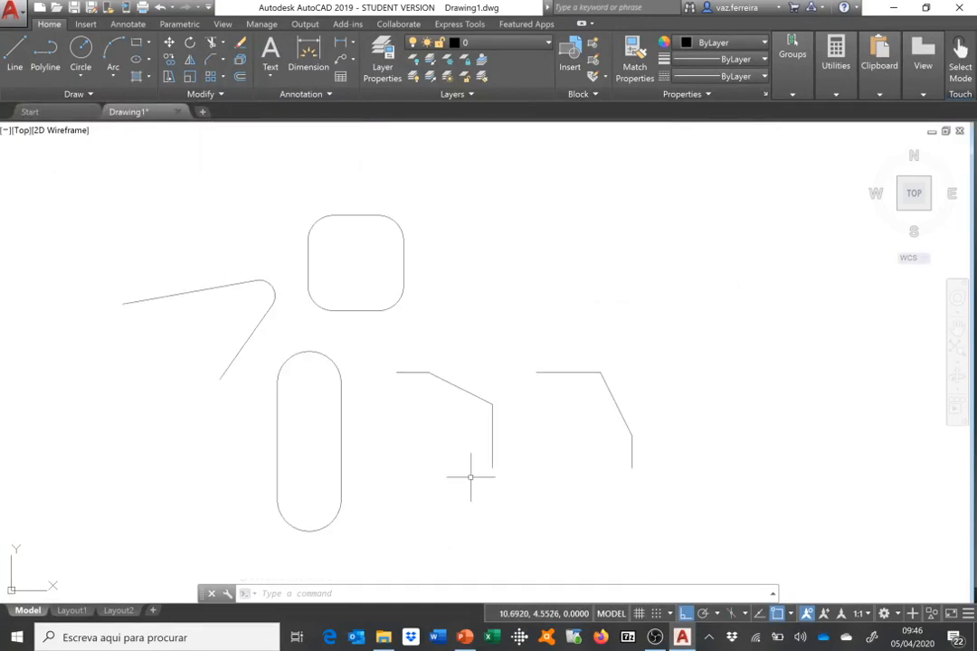
pyautogui.click(136, 43)
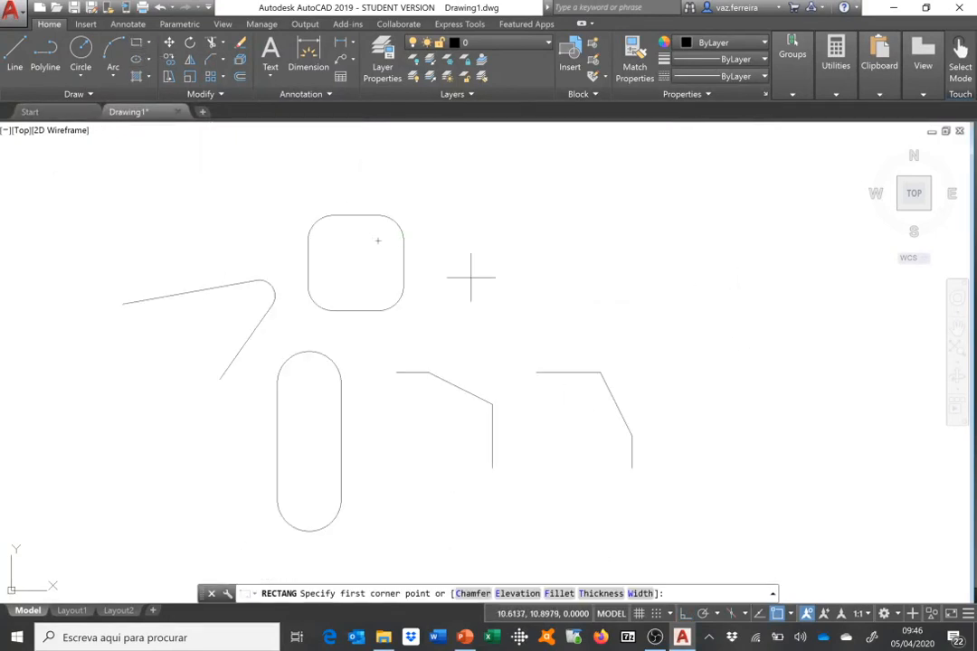
pyautogui.click(508, 319)
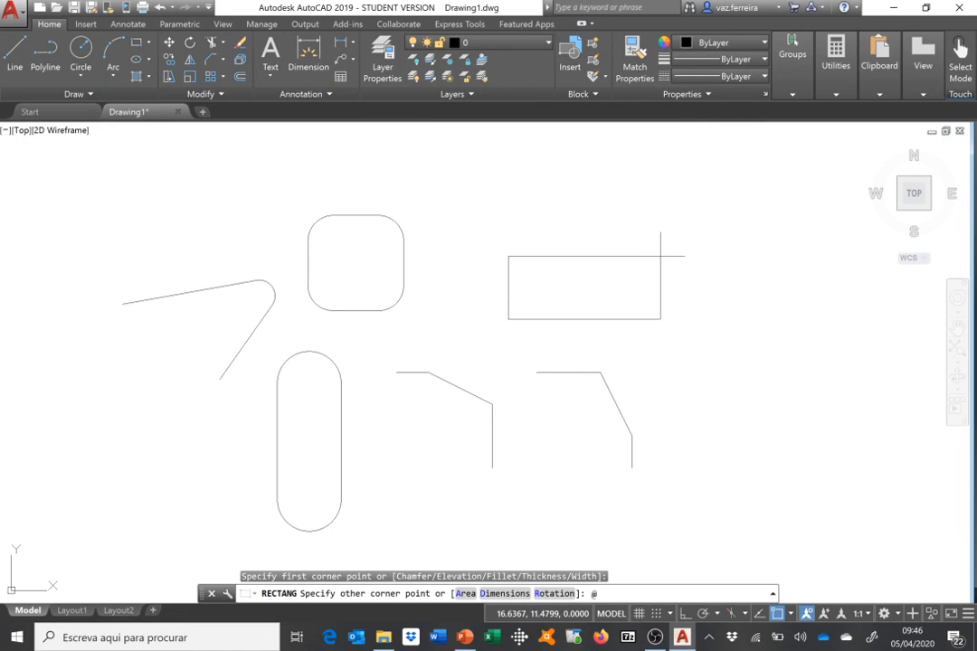
pyautogui.press('Return')
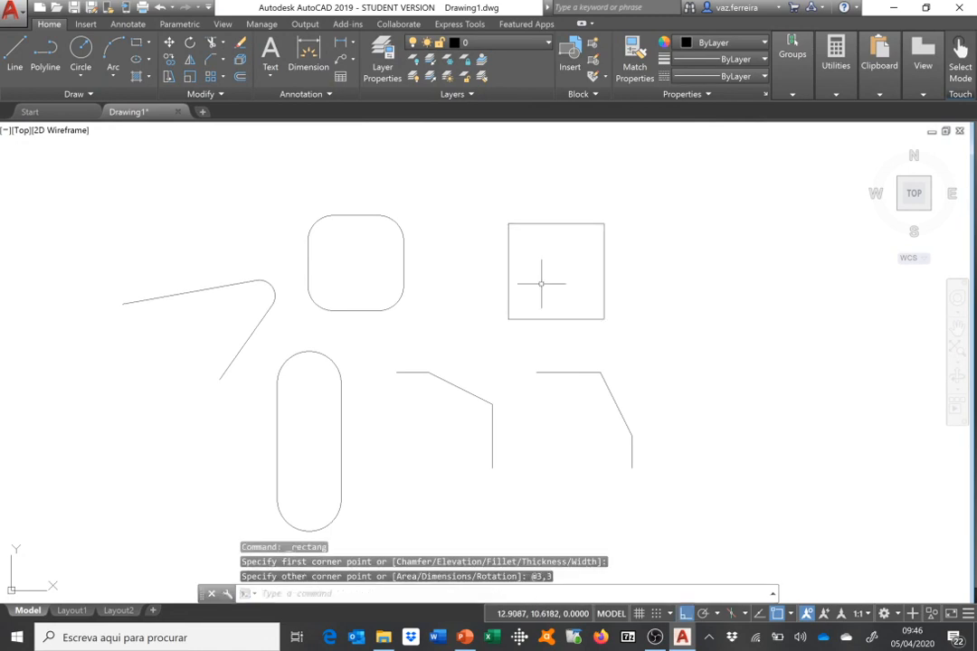
# Chamfer all corners of the new square at once with the Polyline option, using 0.8 for both distances.
pyautogui.scroll(2, 583, 232)
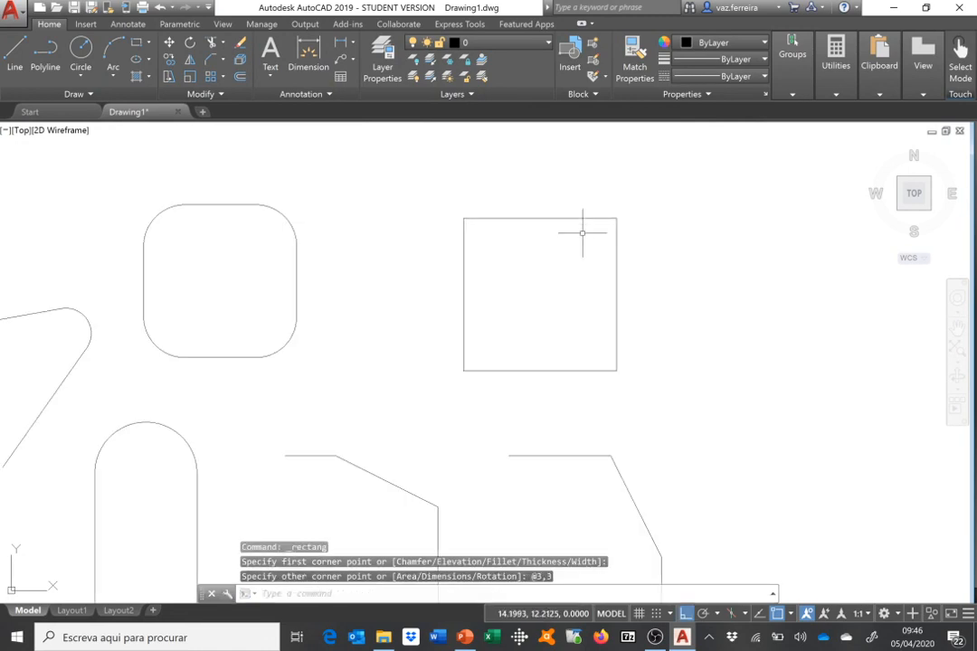
pyautogui.click(212, 58)
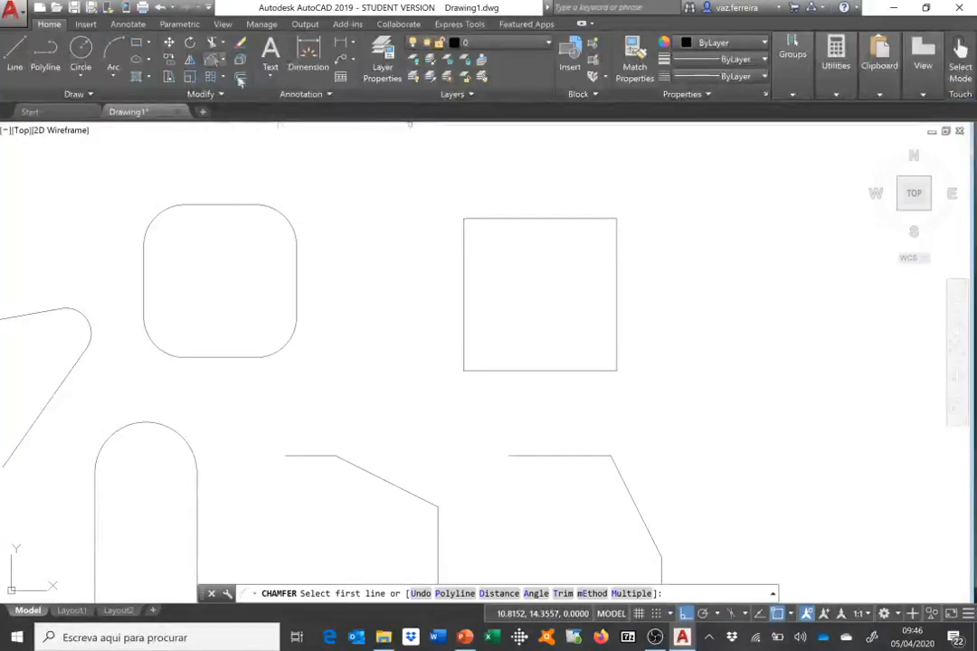
pyautogui.click(498, 593)
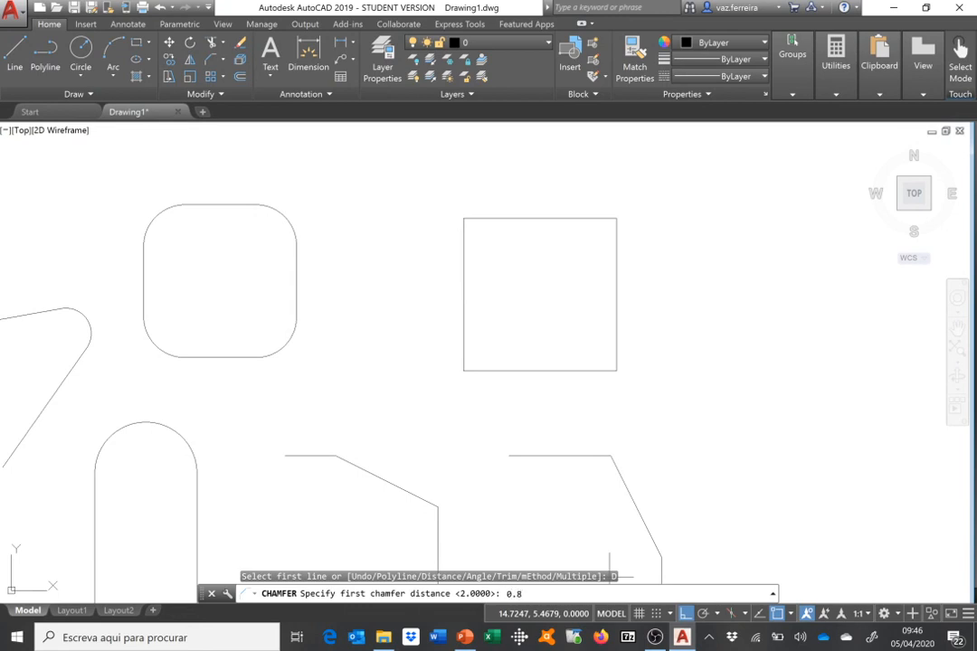
pyautogui.press('Return')
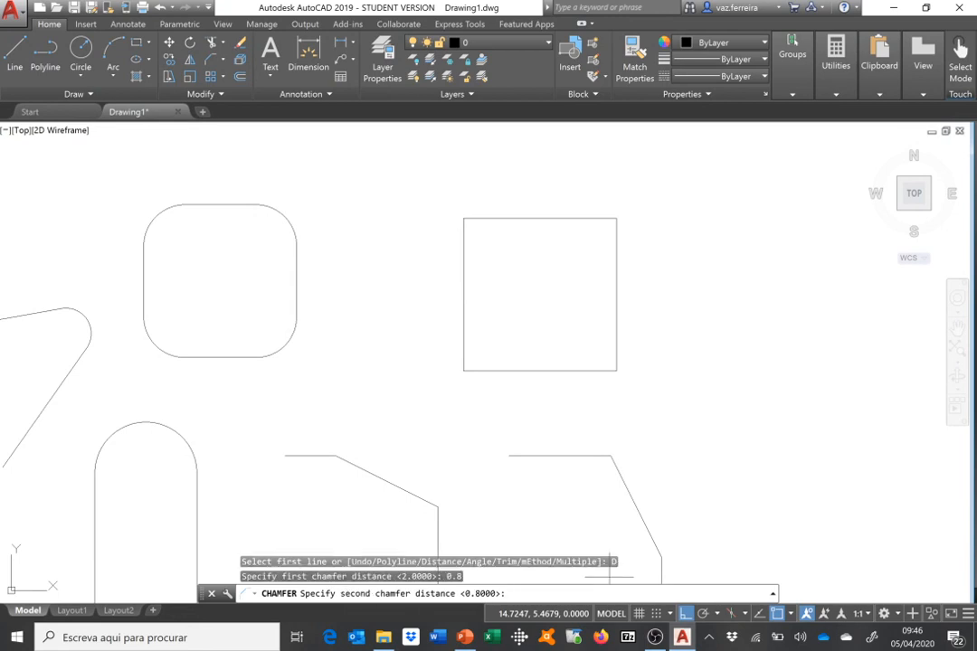
pyautogui.press('Return')
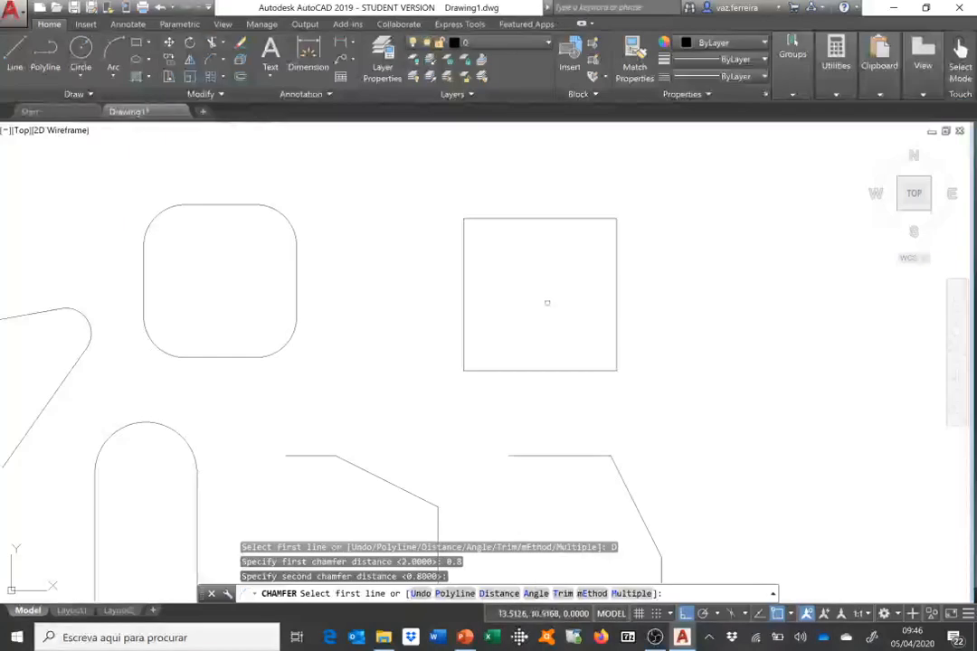
pyautogui.click(454, 593)
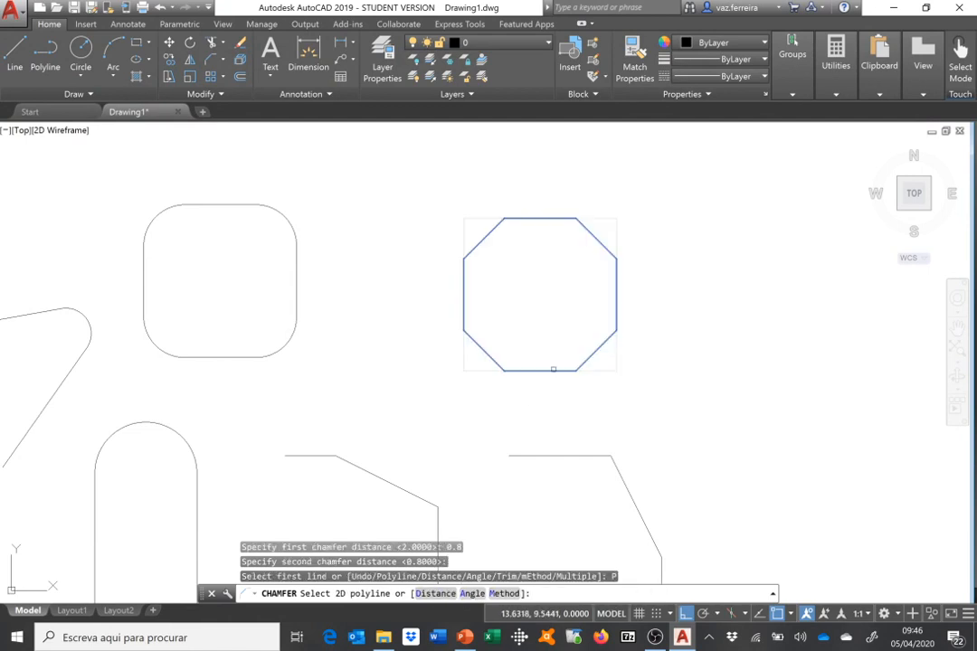
pyautogui.click(553, 369)
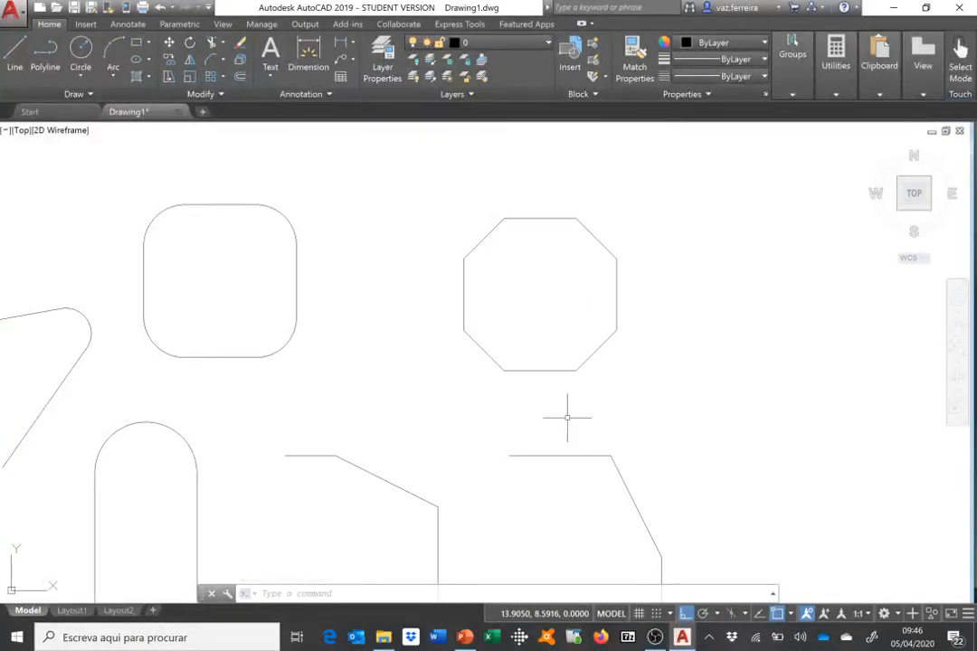
# Draw a closed right-triangle polyline beside the chamfered square, with its vertical leg on the side away from the square.
pyautogui.scroll(-5, 441, 426)
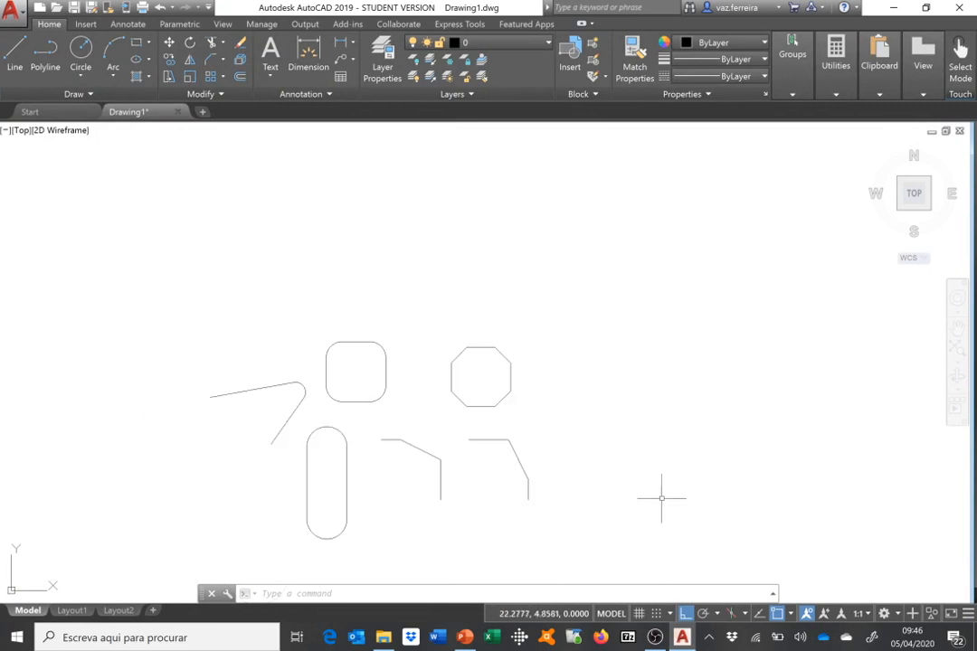
pyautogui.scroll(2, 675, 512)
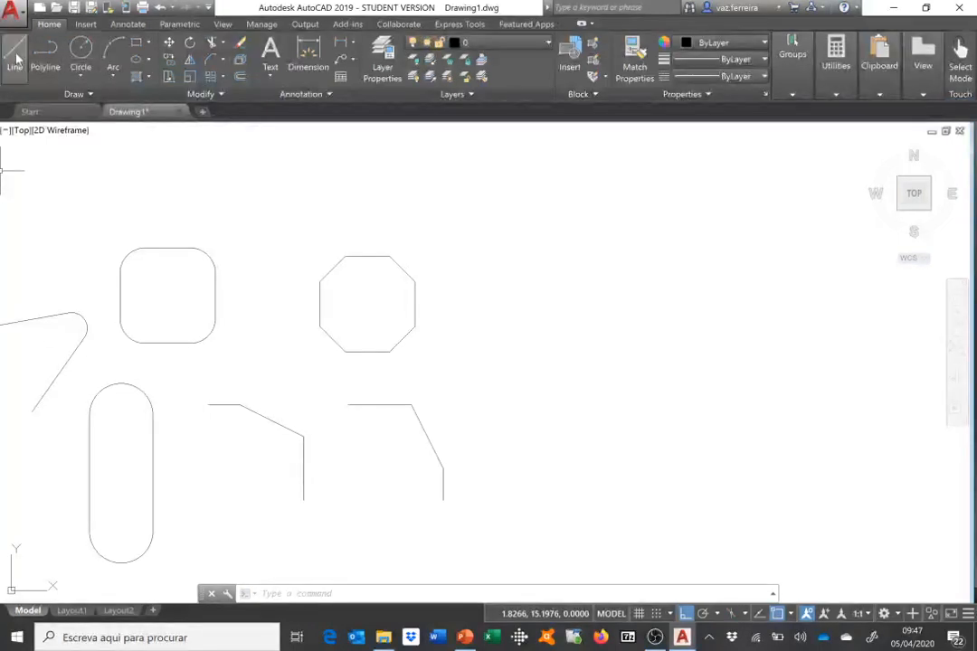
pyautogui.click(45, 52)
pyautogui.click(512, 377)
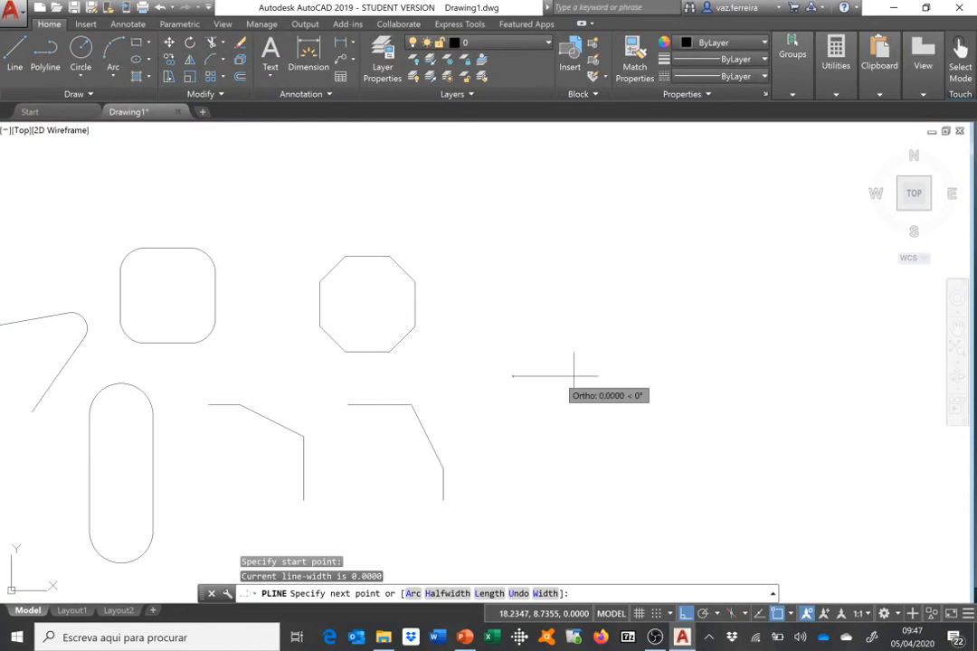
pyautogui.click(579, 271)
pyautogui.click(512, 376)
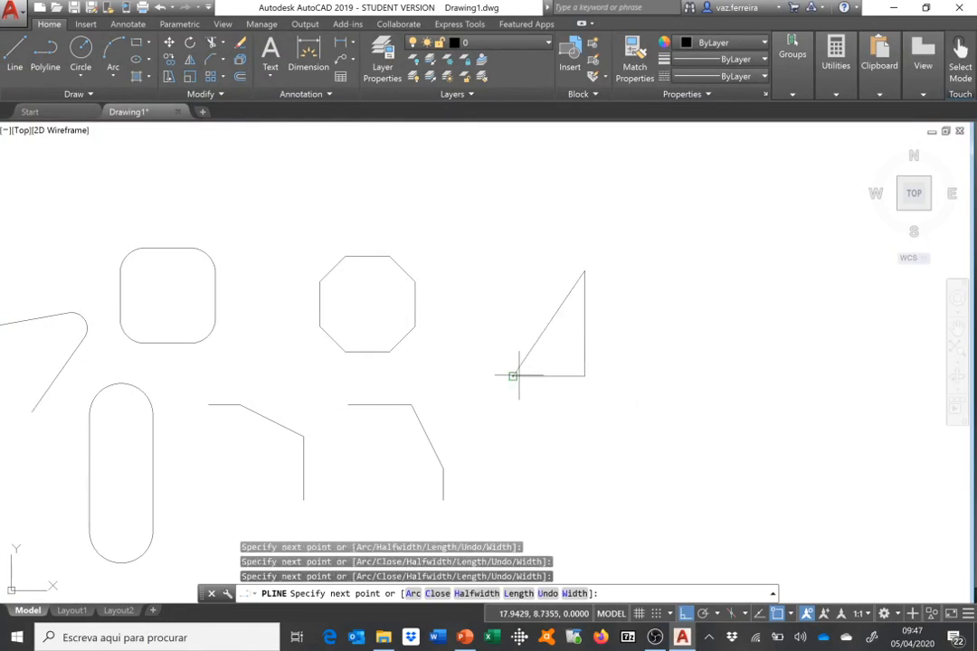
pyautogui.press('Return')
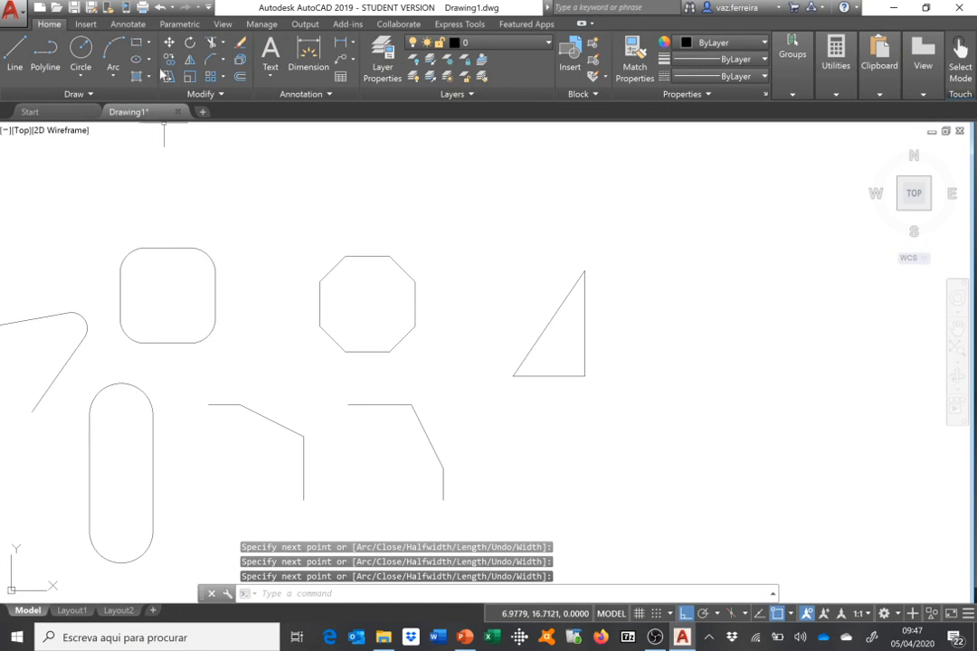
# Draw a vertical line about 5.2 units long just beside the triangle's vertical leg, extending past both ends.
pyautogui.click(14, 55)
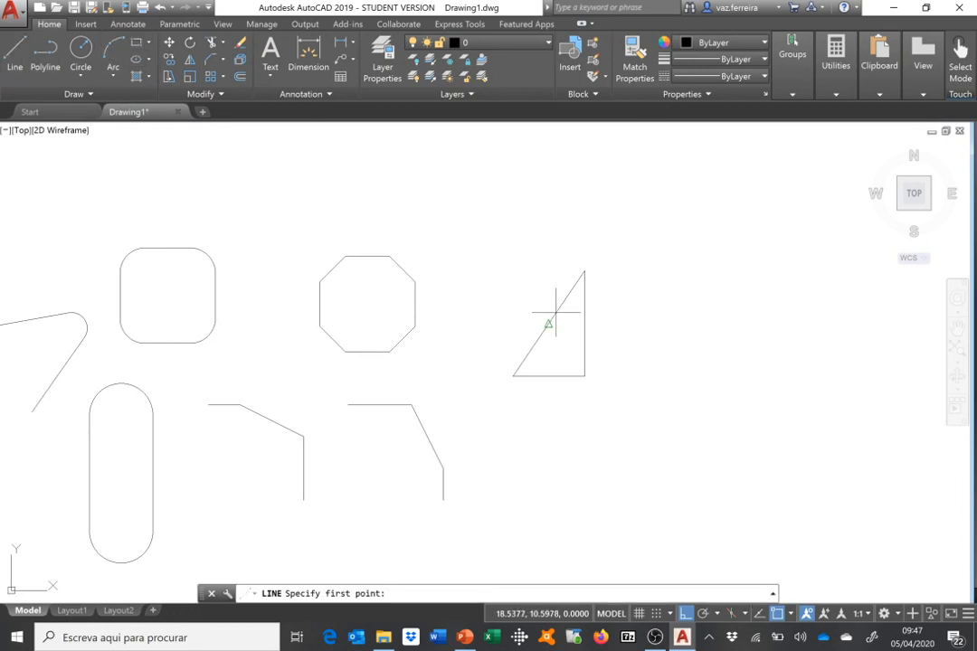
pyautogui.click(600, 235)
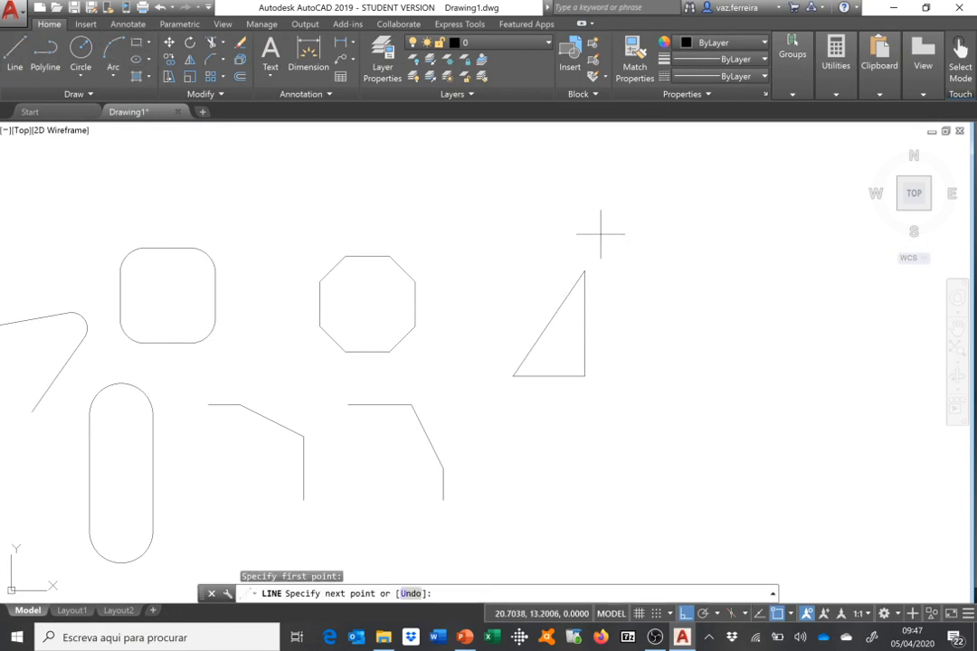
pyautogui.click(611, 398)
pyautogui.press('Return')
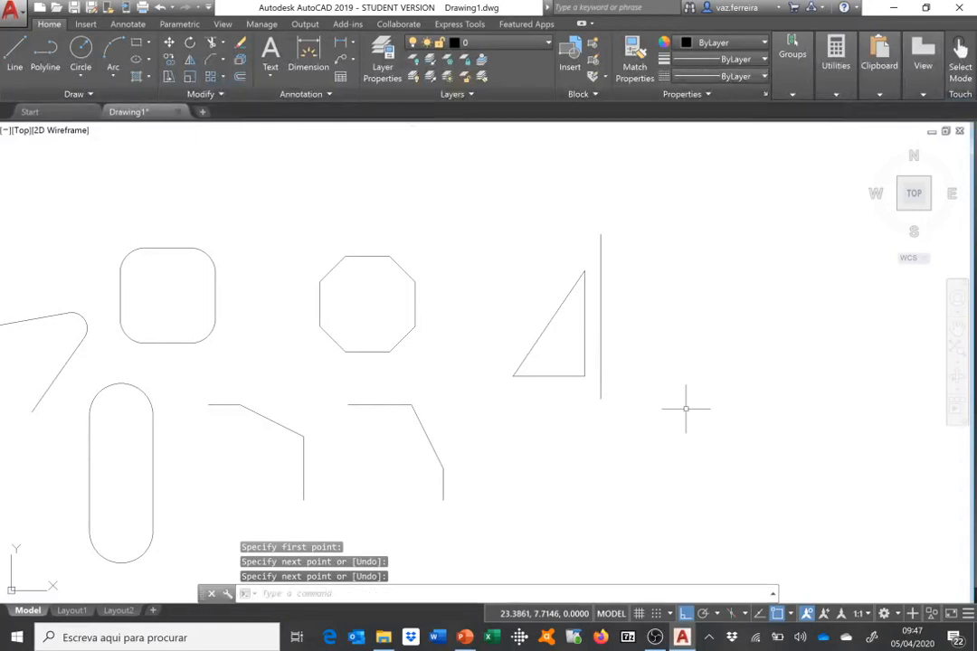
# Create a new layer named Eixo and set its color to orange, index 30.
pyautogui.click(382, 63)
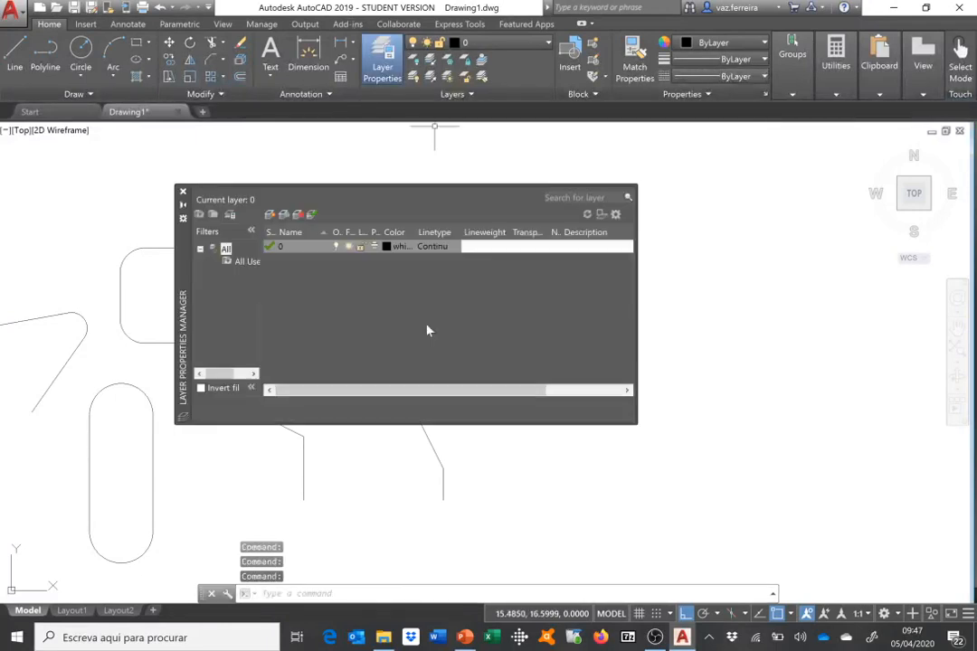
pyautogui.click(269, 215)
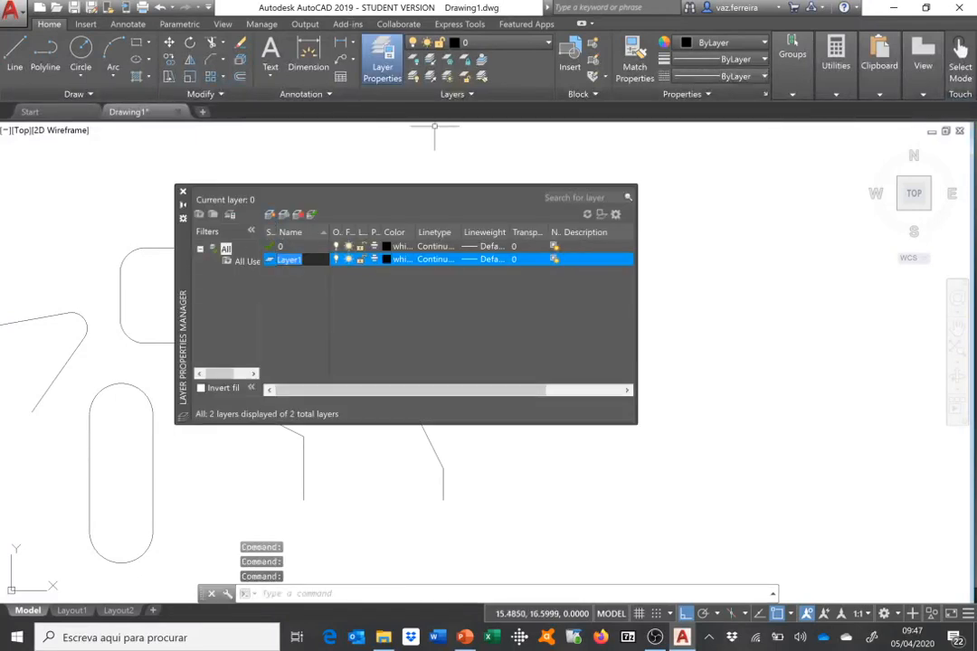
pyautogui.write('Eixo')
pyautogui.click(394, 260)
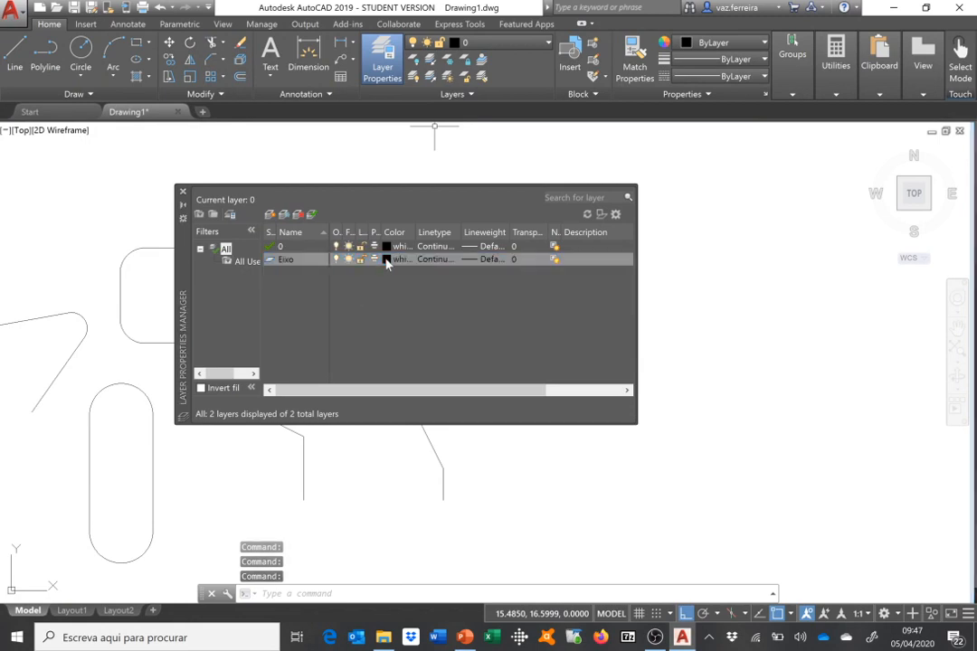
pyautogui.click(393, 271)
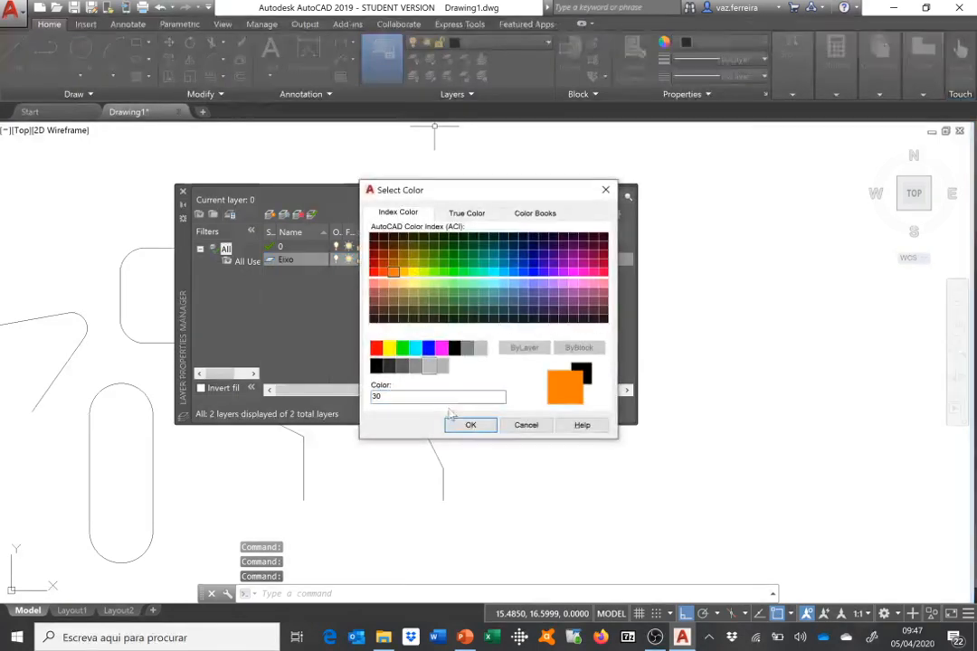
pyautogui.click(466, 425)
# Load the CENTER2 linetype, assign it to the Eixo layer and close the layer manager.
pyautogui.click(437, 262)
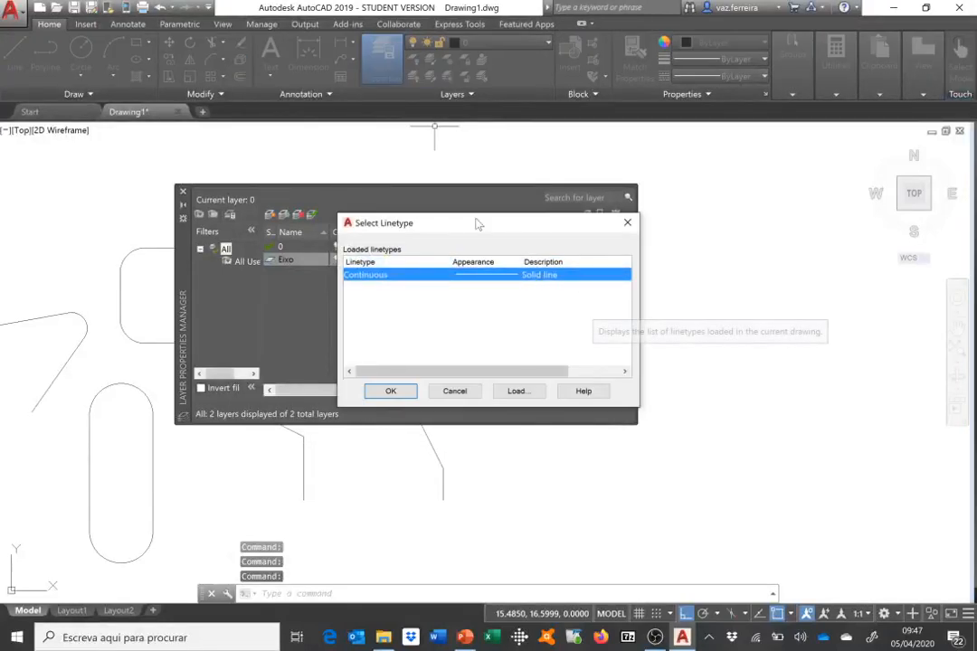
pyautogui.click(521, 395)
pyautogui.scroll(-5, 510, 375)
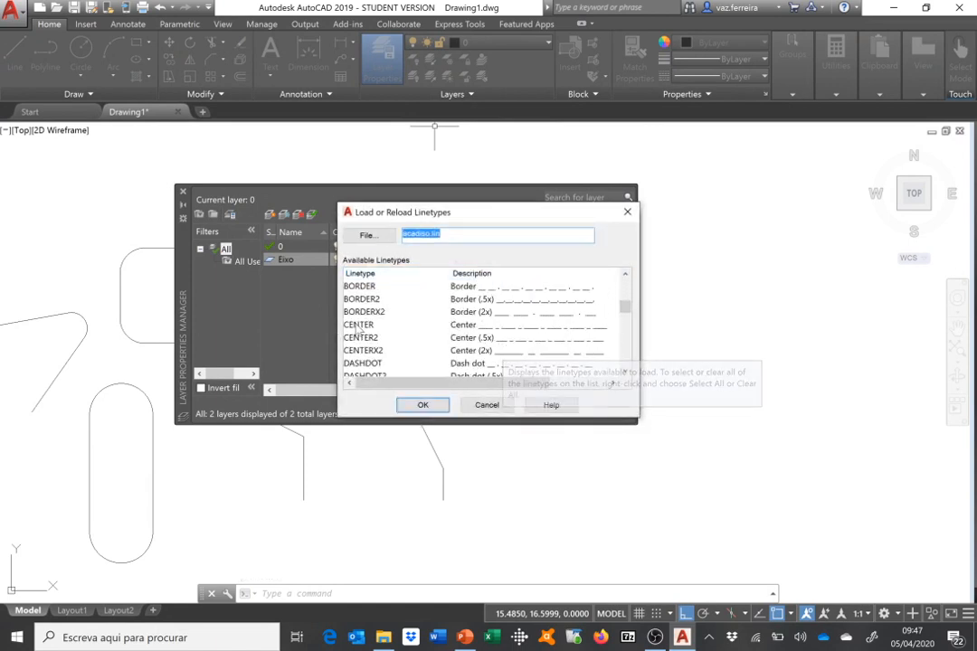
pyautogui.click(362, 337)
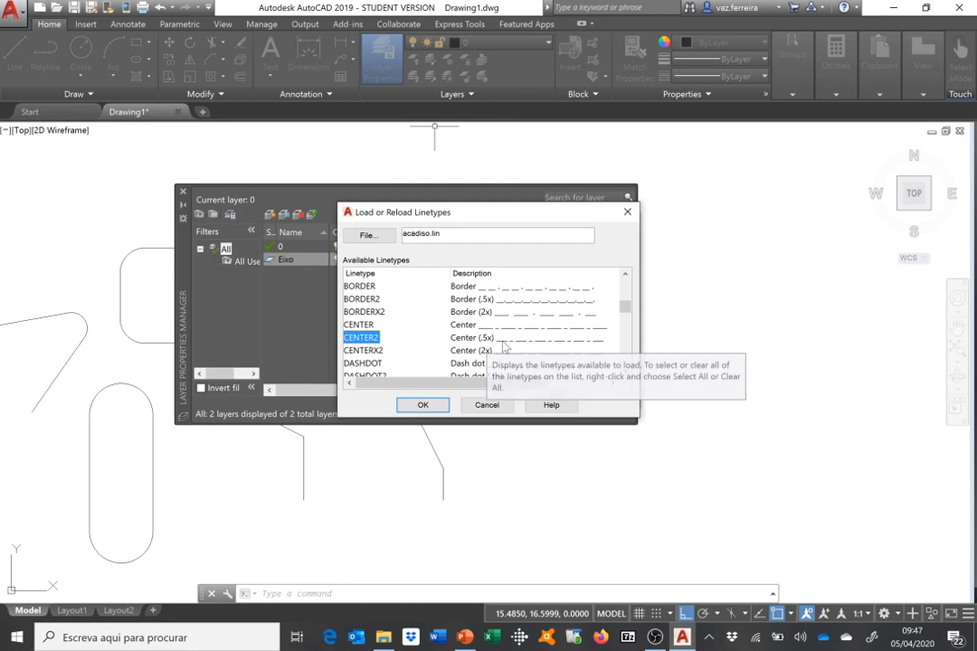
pyautogui.click(423, 405)
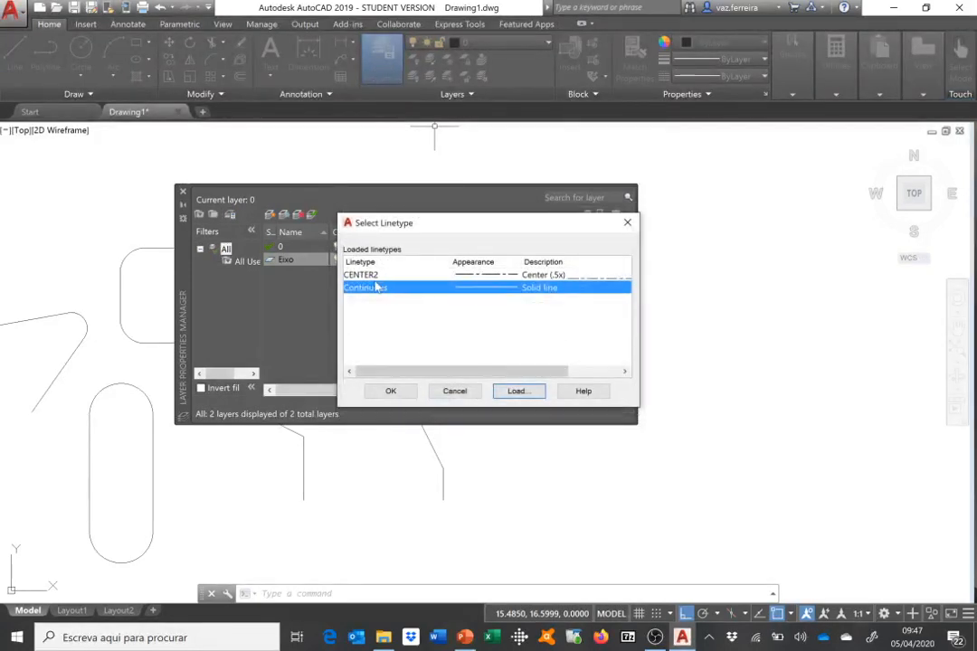
pyautogui.click(373, 275)
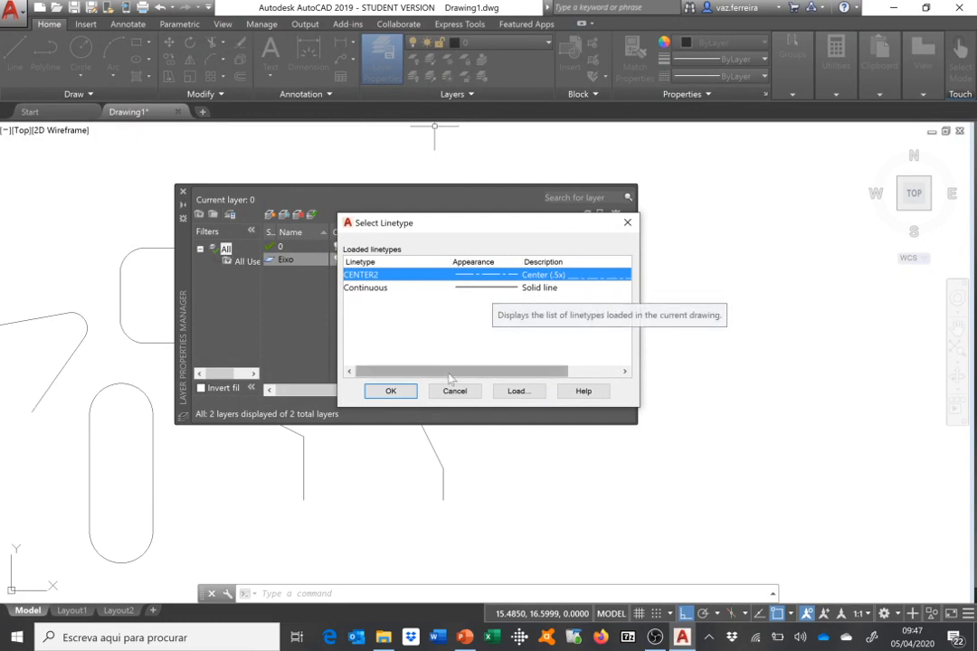
pyautogui.click(394, 395)
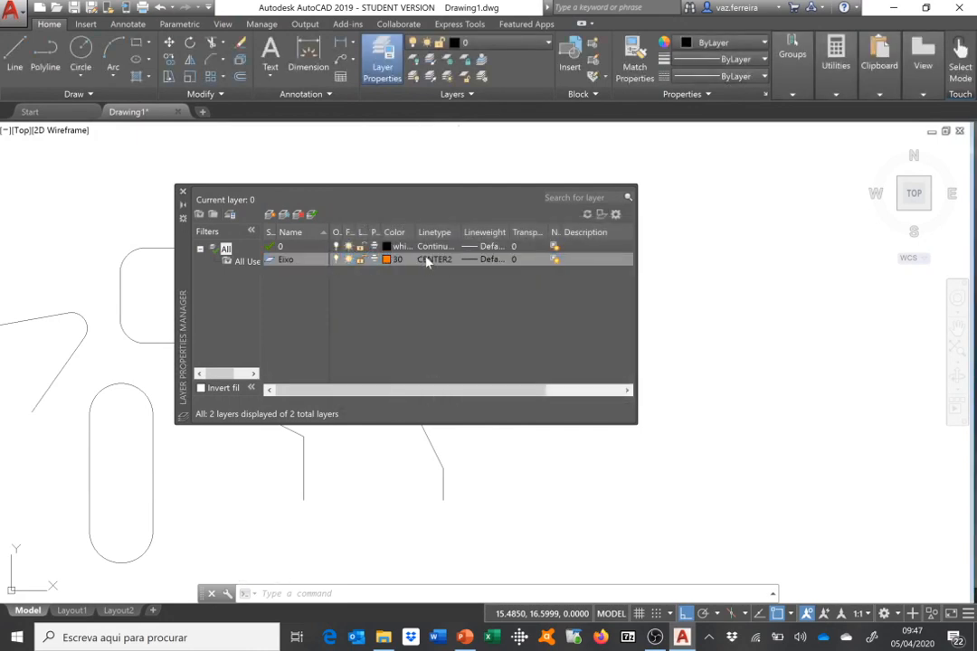
pyautogui.click(182, 194)
# Move the vertical line beside the triangle onto the Eixo layer.
pyautogui.click(664, 232)
pyautogui.click(552, 249)
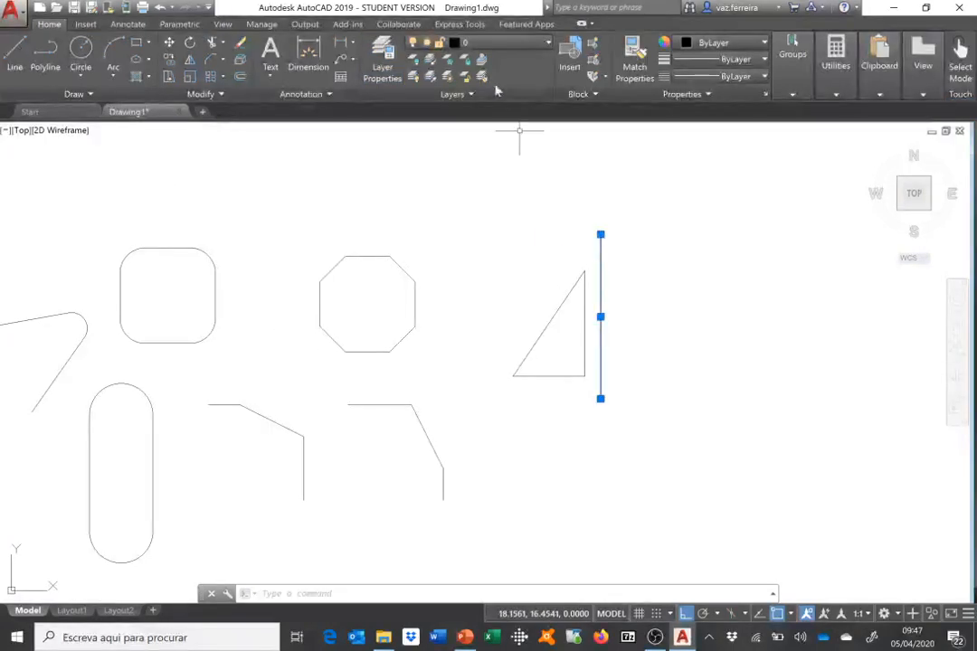
pyautogui.click(488, 43)
pyautogui.click(489, 76)
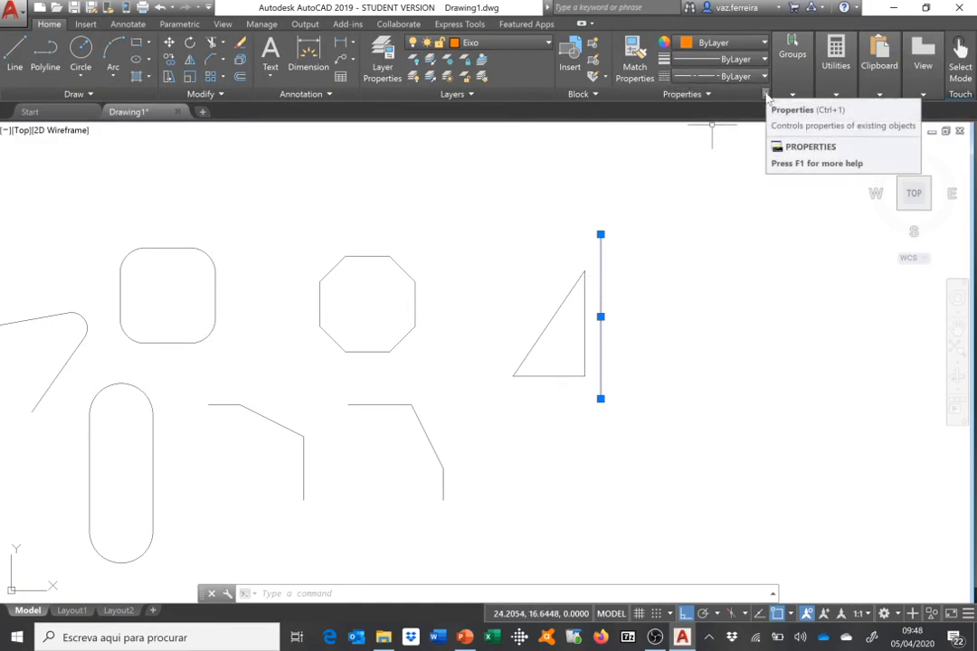
# Set the linetype scale of the vertical axis line to 0.01 in its object properties.
pyautogui.click(766, 97)
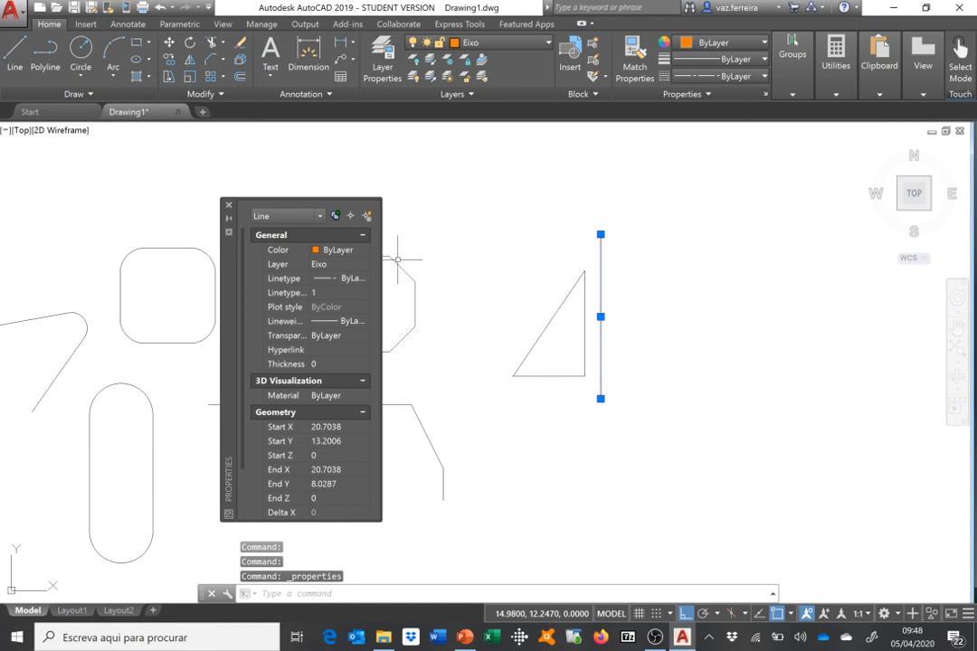
pyautogui.click(328, 292)
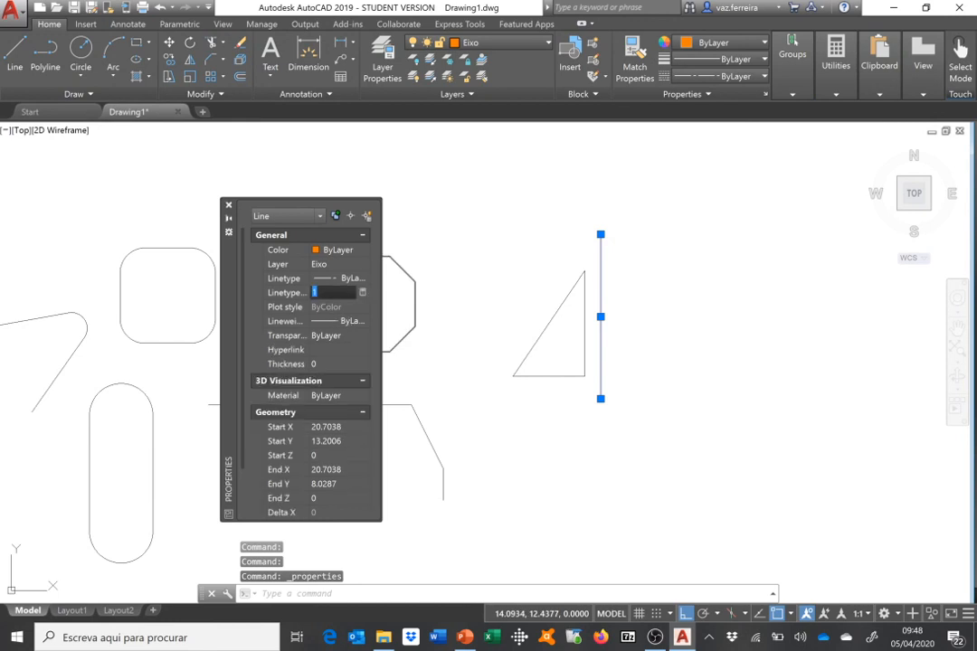
pyautogui.write('0.01')
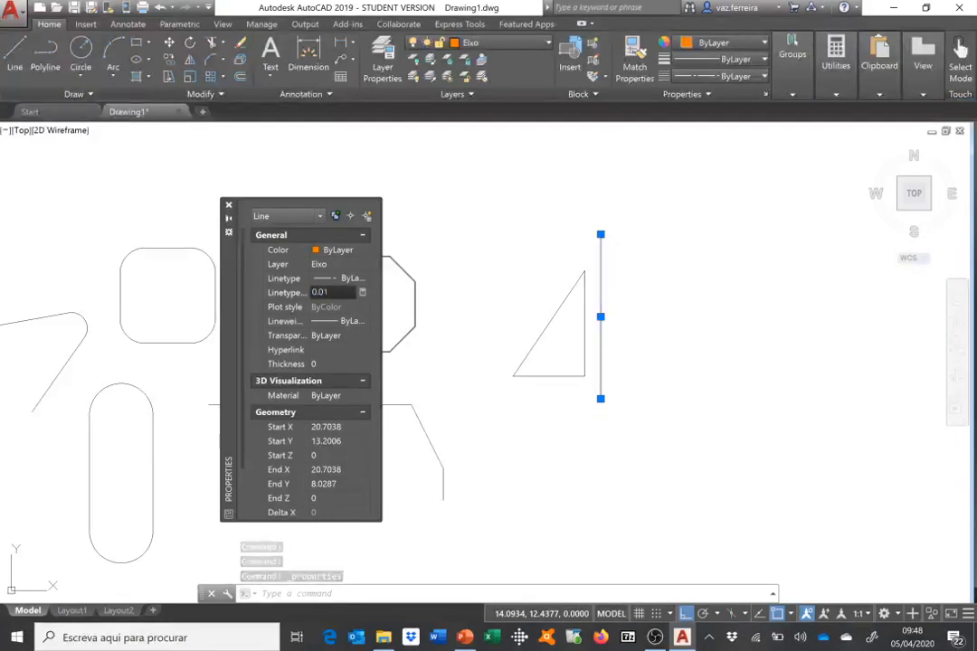
pyautogui.press('Return')
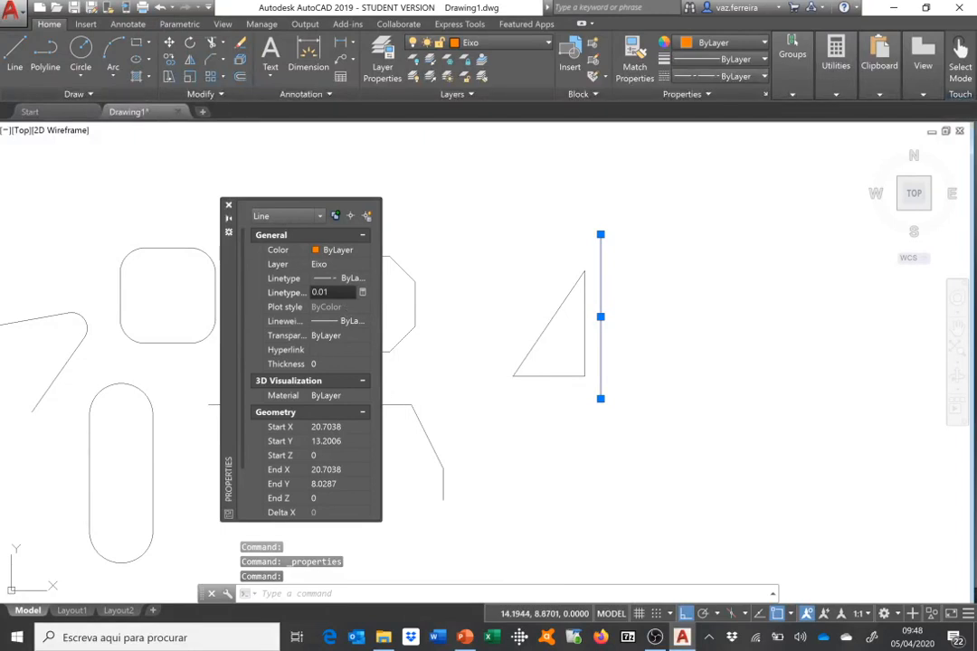
# Try linetype scales of 0.05 and 0.1 on the vertical axis line.
pyautogui.click(267, 294)
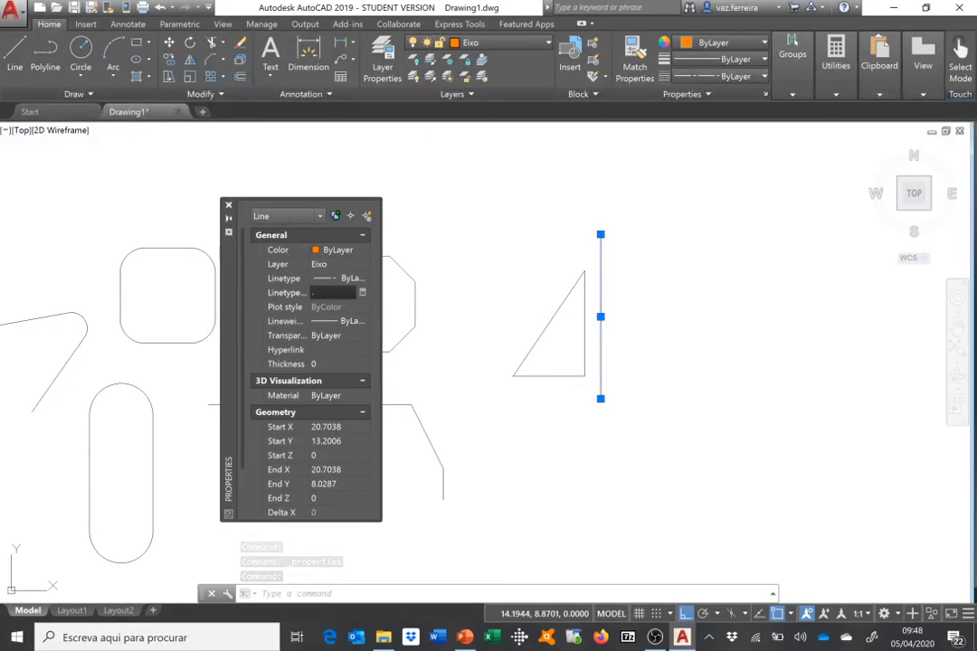
pyautogui.write('.05')
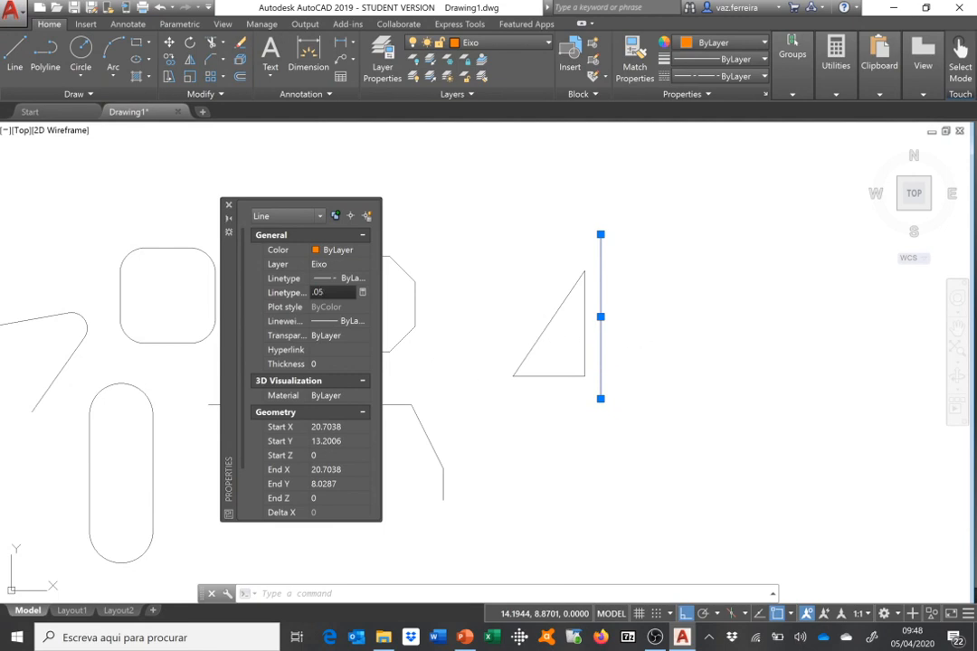
pyautogui.press('Return')
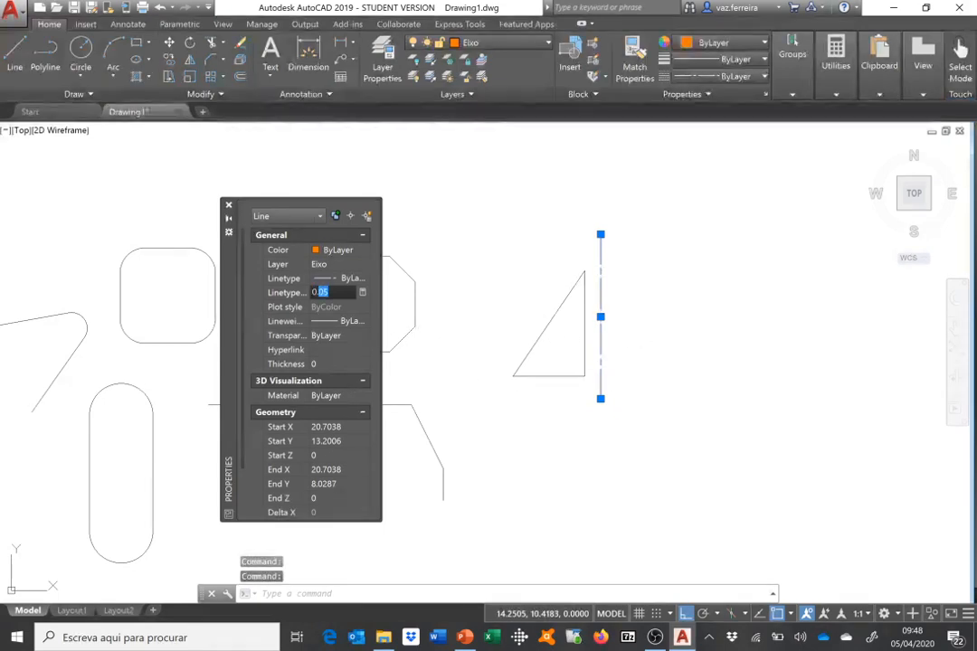
pyautogui.write('0.1')
pyautogui.press('Return')
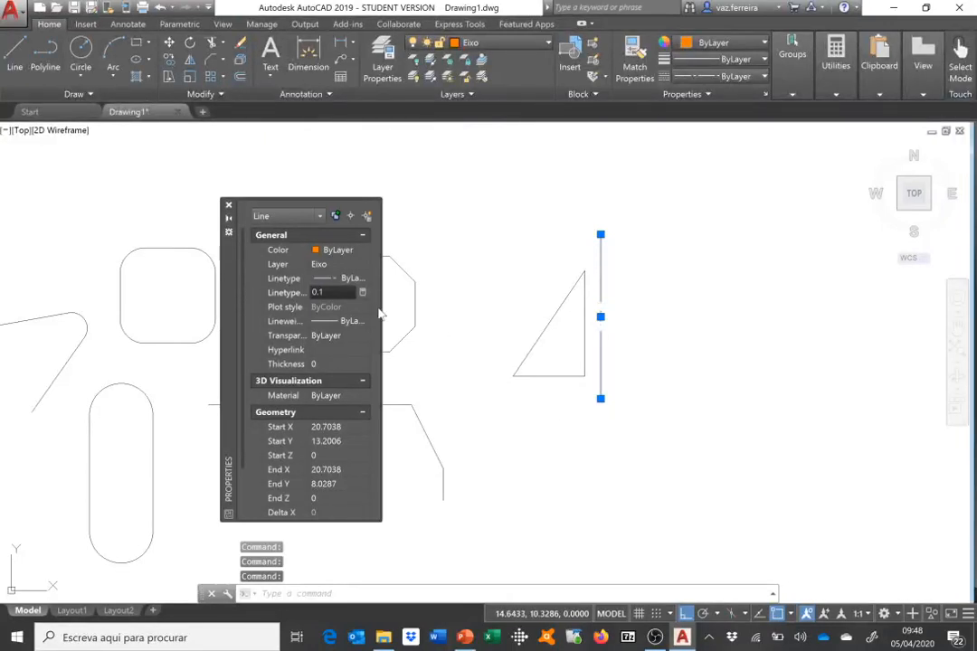
# Set the vertical axis line's linetype scale to 0.02, deselect it and close its properties.
pyautogui.write('0.02')
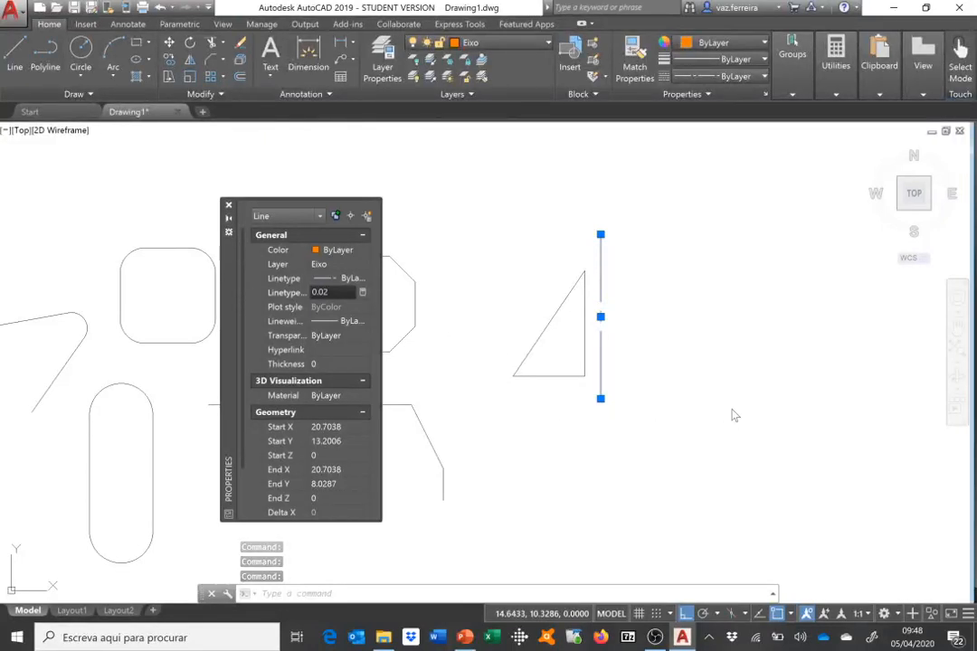
pyautogui.scroll(2, 615, 339)
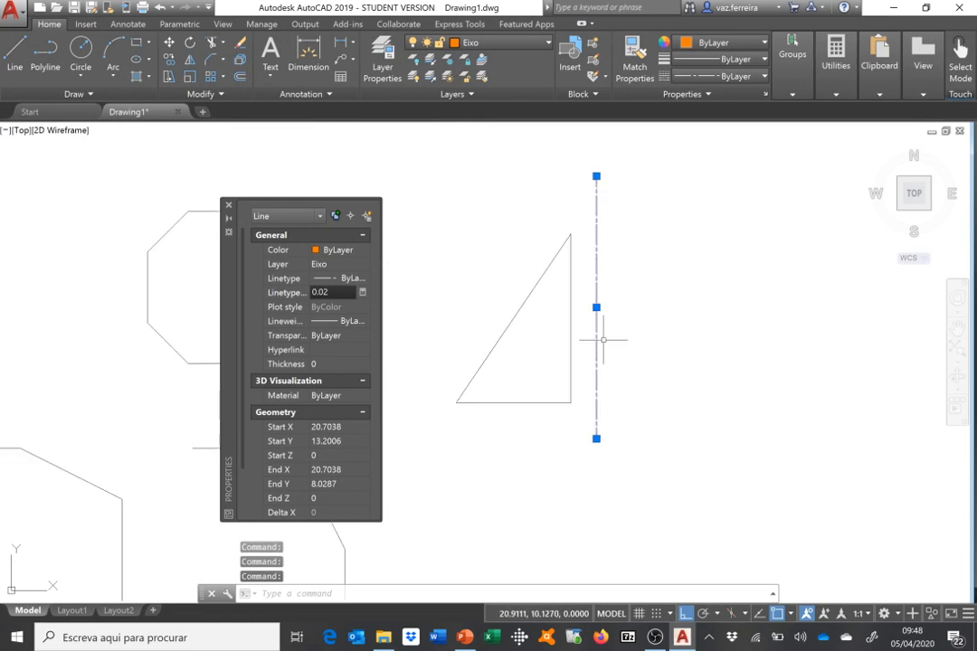
pyautogui.click(564, 520)
pyautogui.click(528, 532)
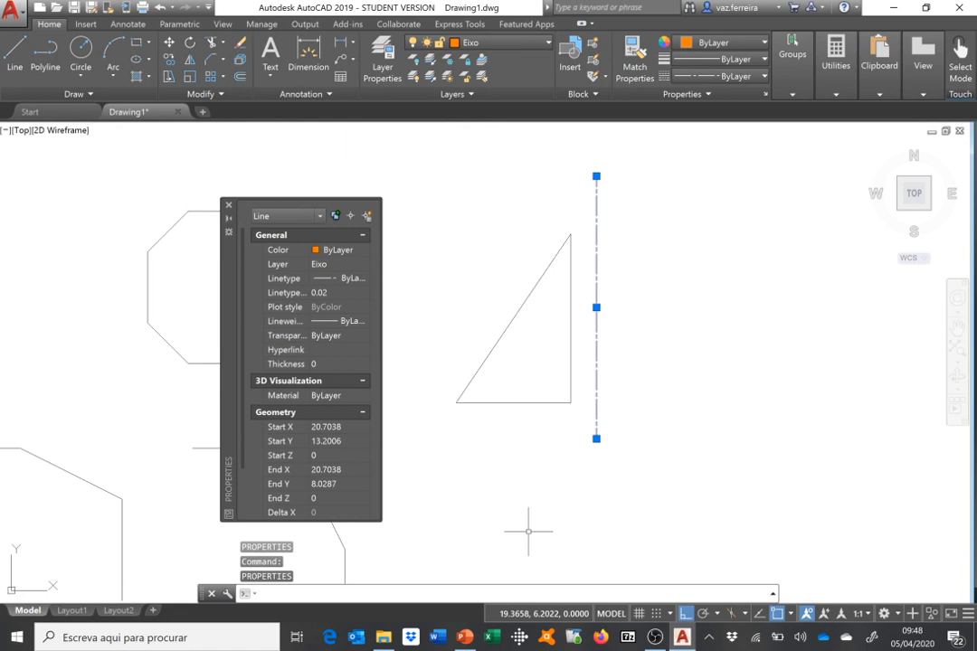
pyautogui.press('Escape')
pyautogui.press('Escape')
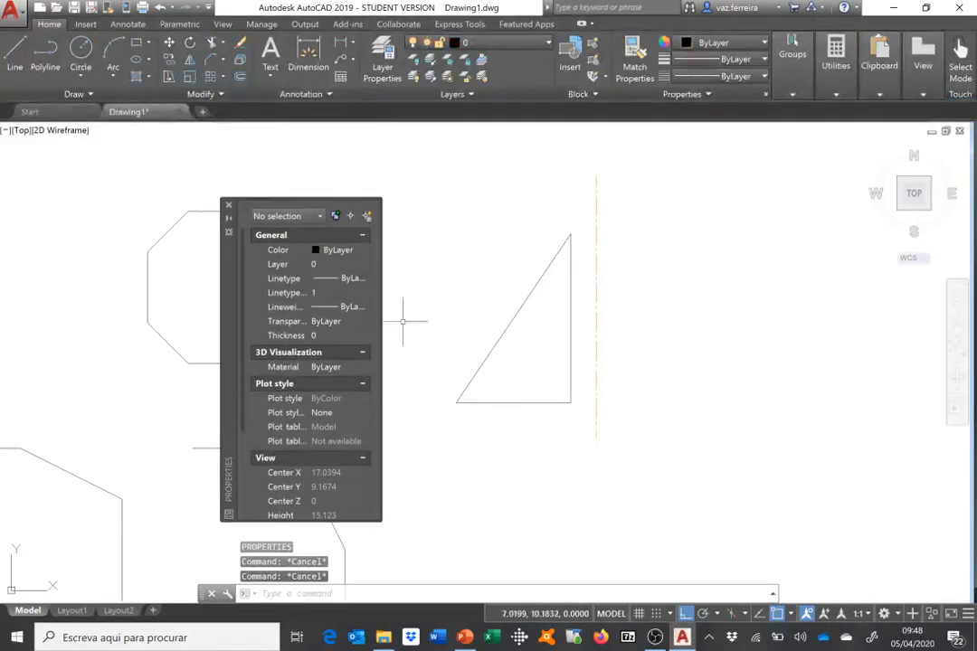
pyautogui.click(228, 205)
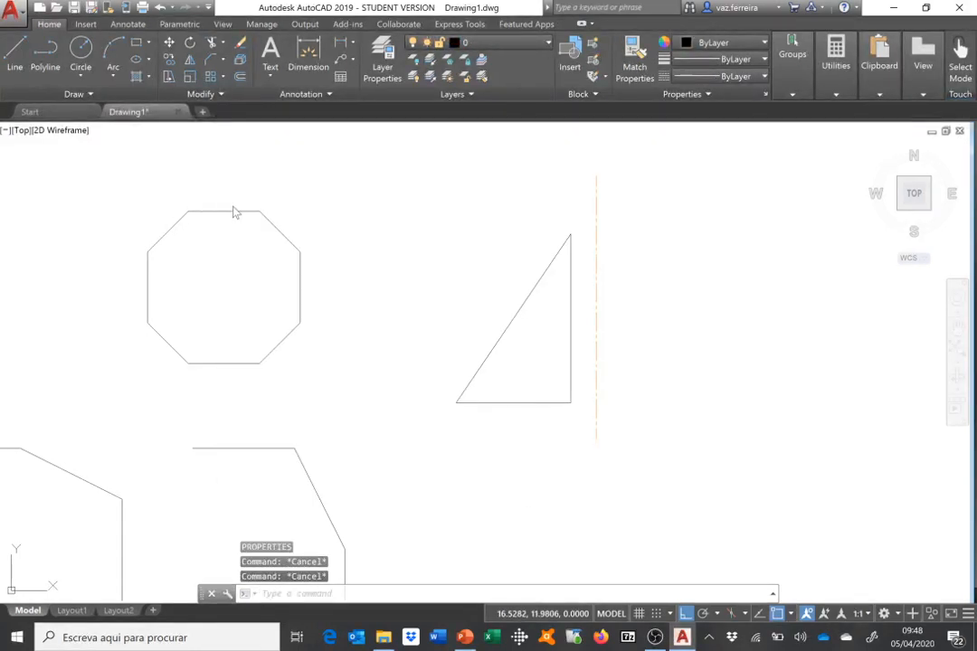
# Mirror the triangle across the vertical axis line, using the line's two endpoints and keeping the source triangle.
pyautogui.click(190, 61)
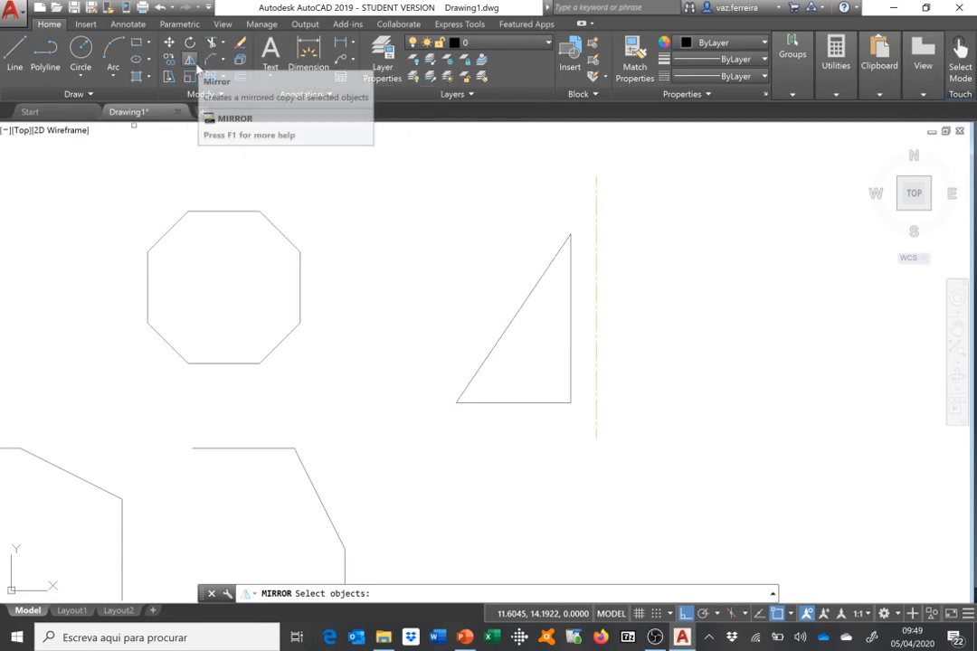
pyautogui.click(189, 65)
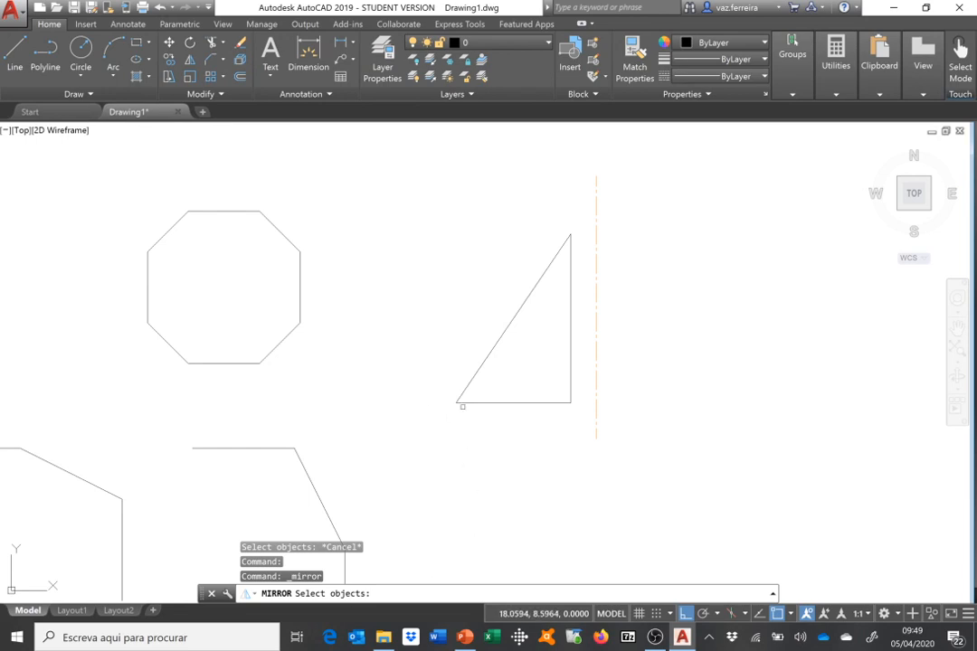
pyautogui.click(425, 432)
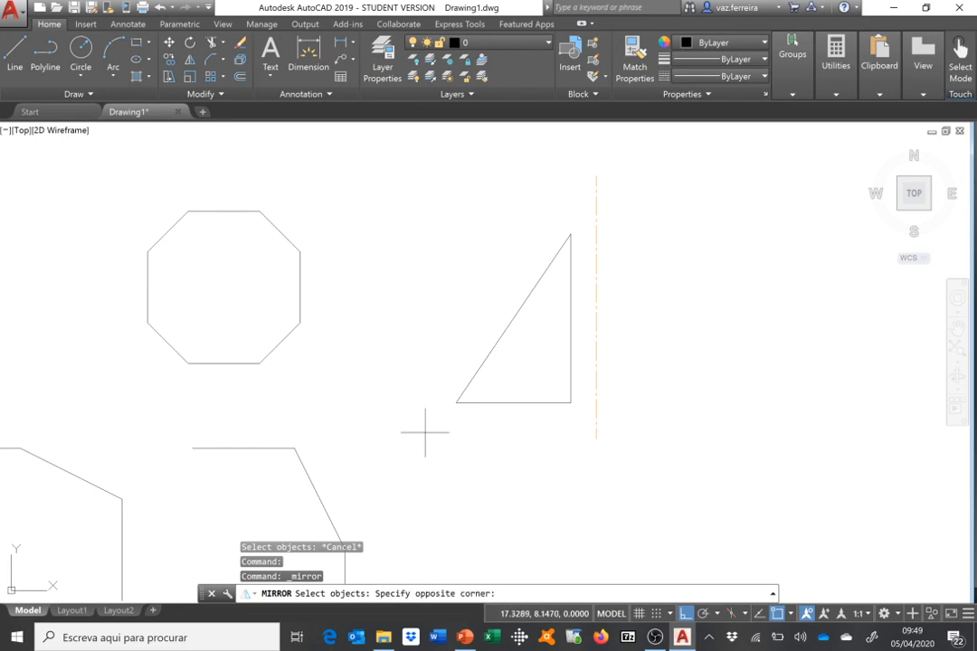
pyautogui.click(654, 217)
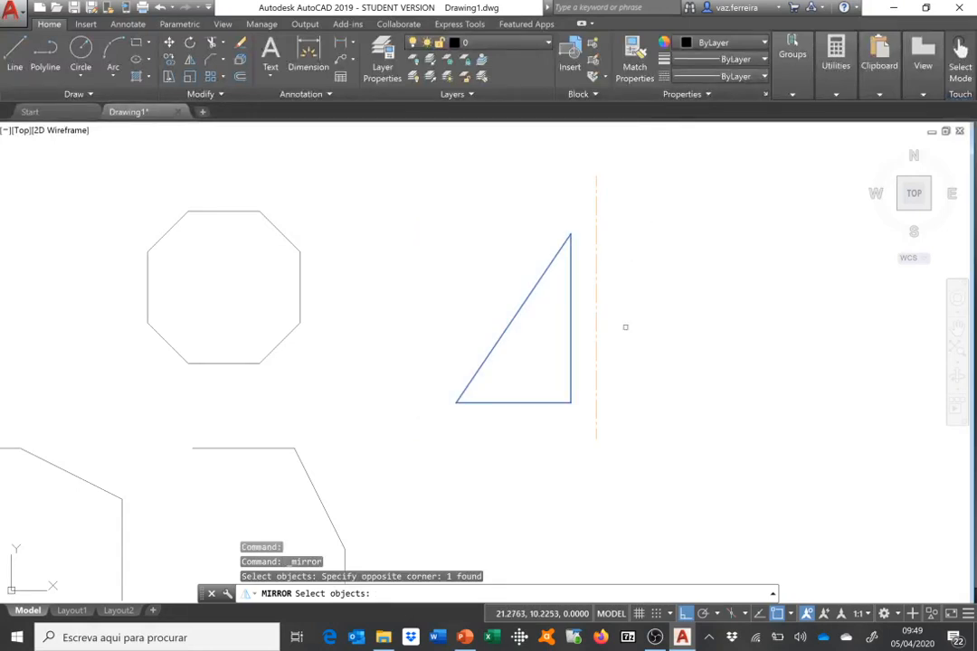
pyautogui.press('Return')
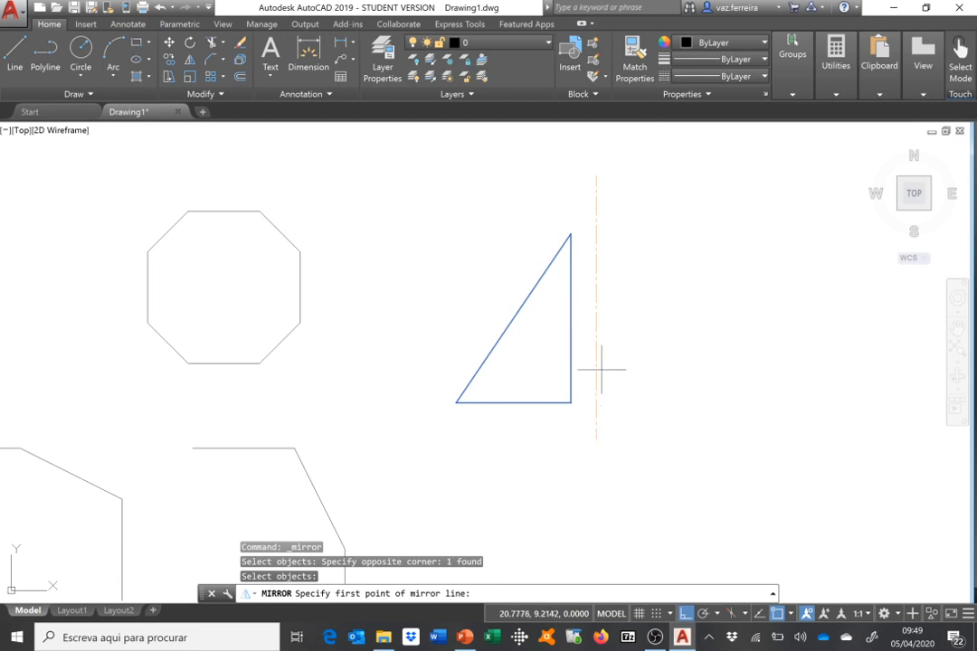
pyautogui.click(595, 176)
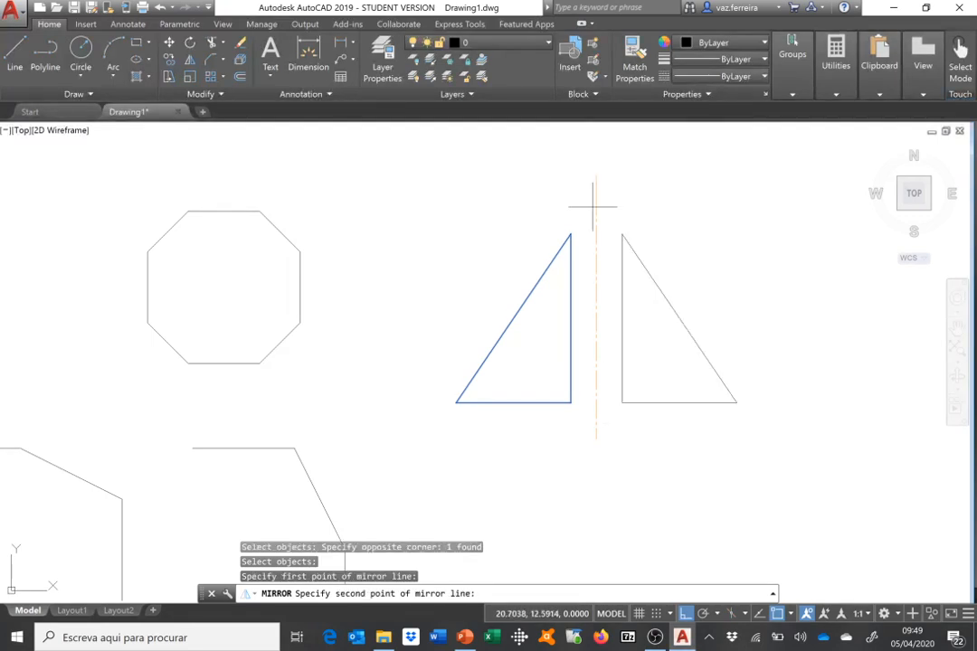
pyautogui.click(596, 438)
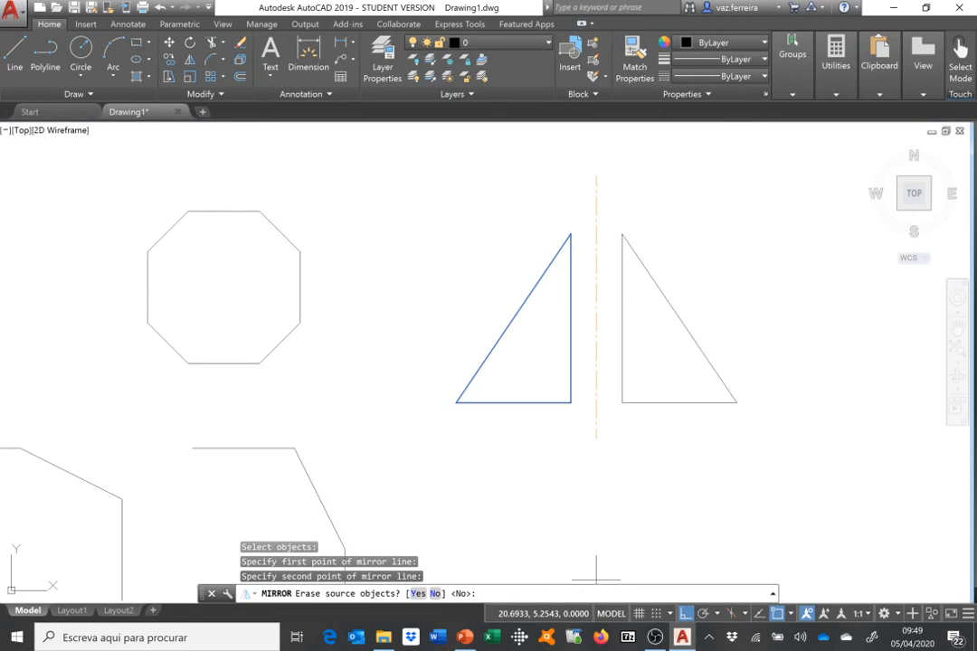
pyautogui.press('Return')
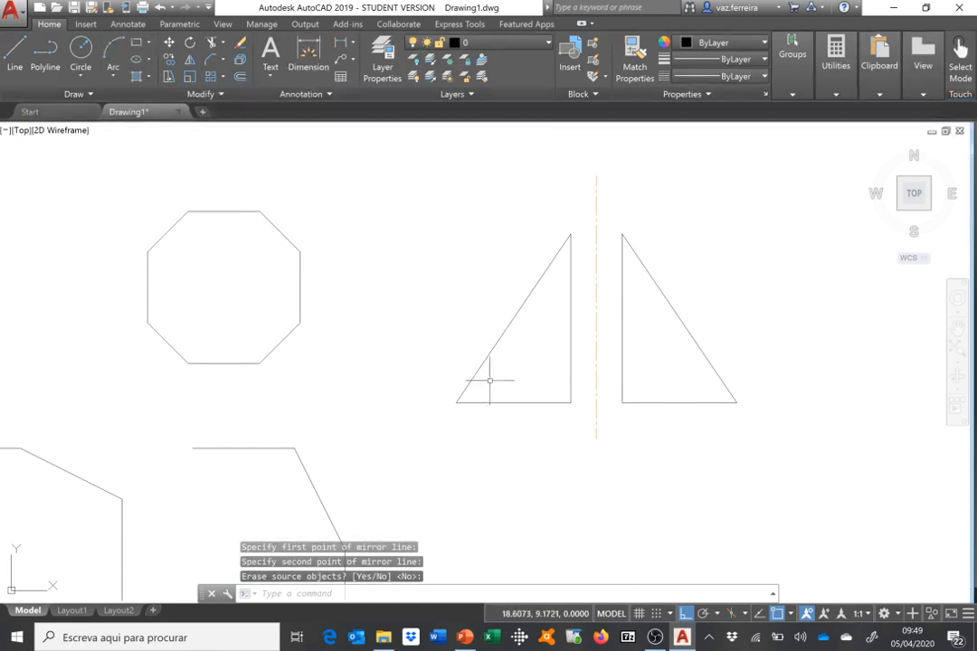
# Mirror both triangles downward about a horizontal line through the axis line's lower endpoint, erasing the source objects.
pyautogui.click(189, 63)
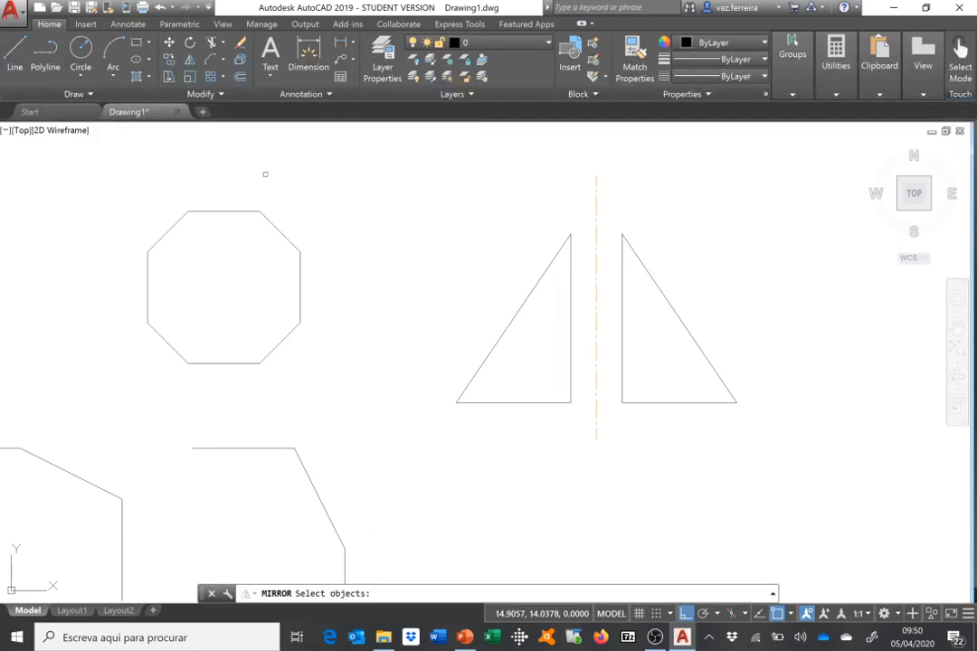
pyautogui.click(422, 426)
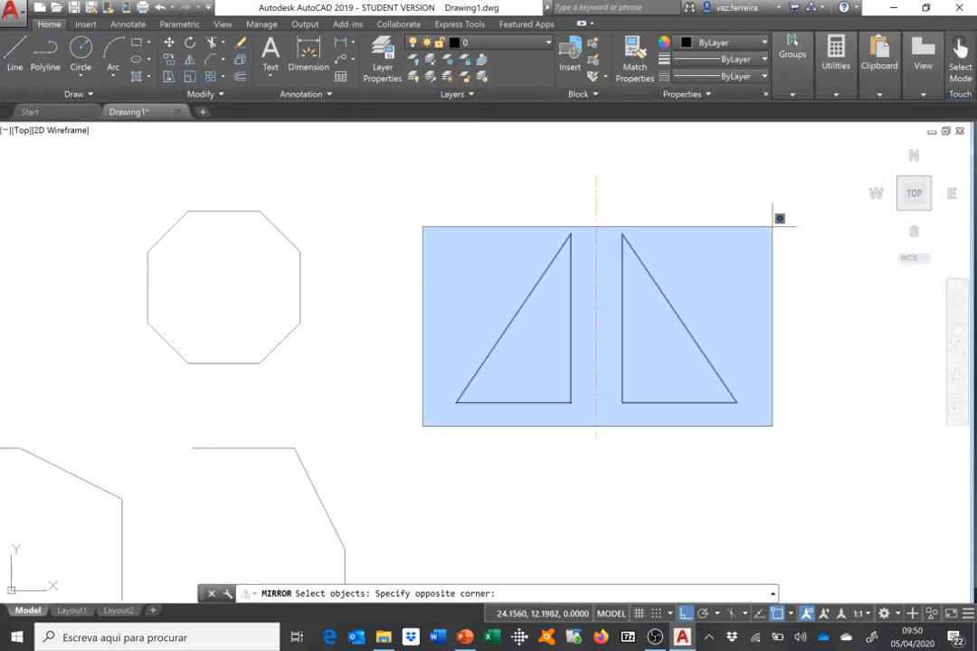
pyautogui.click(771, 218)
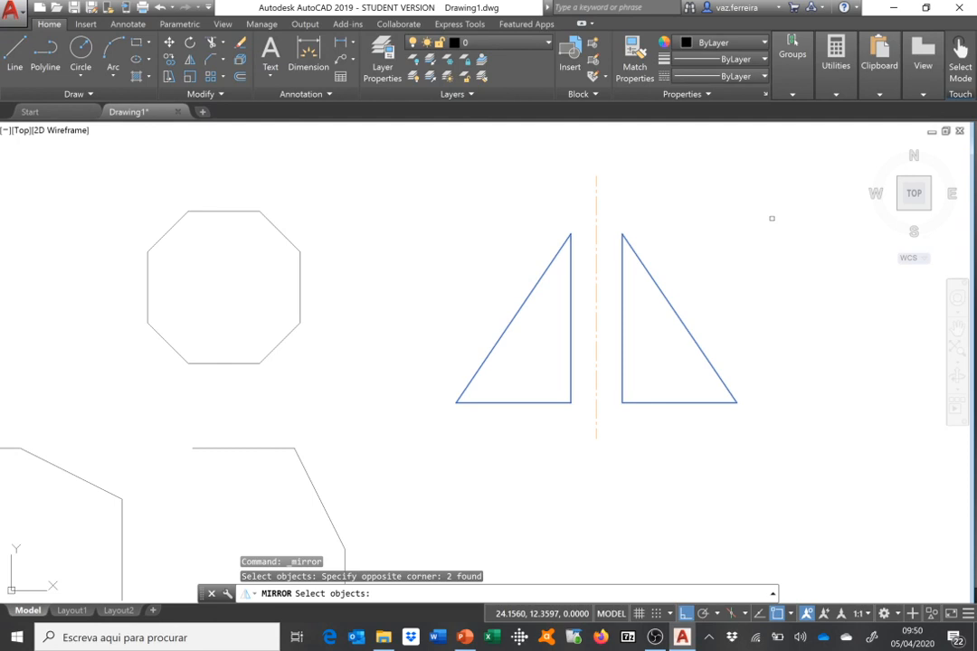
pyautogui.press('Return')
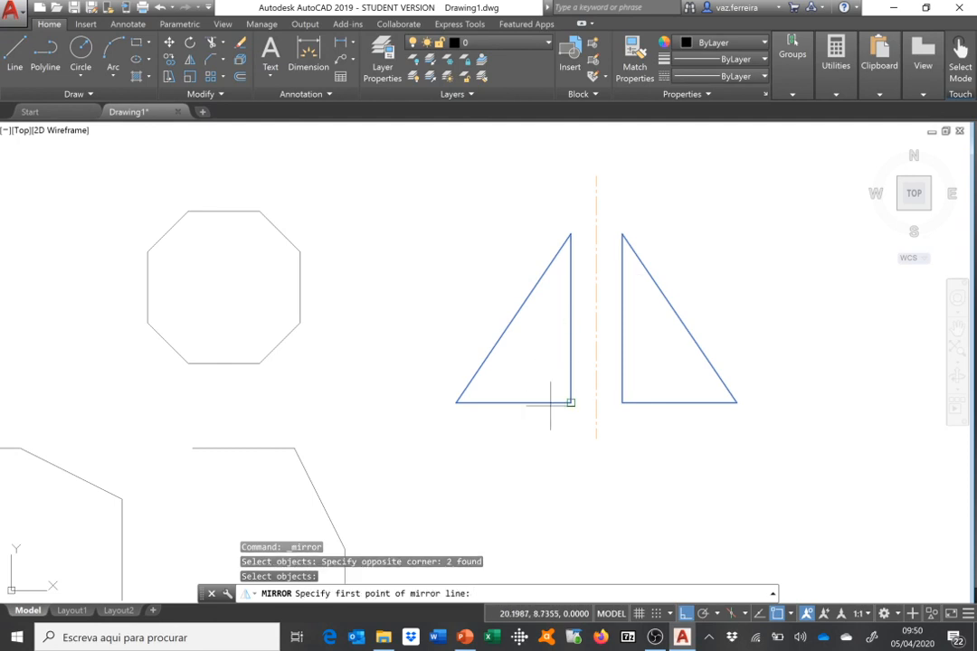
pyautogui.click(595, 439)
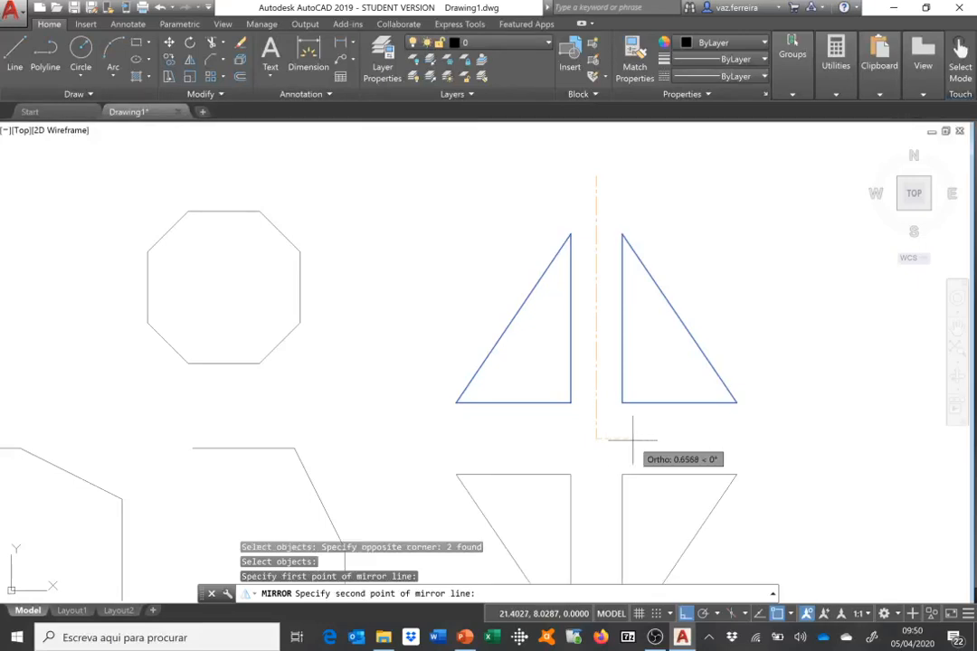
pyautogui.scroll(-2, 781, 434)
pyautogui.scroll(2, 818, 474)
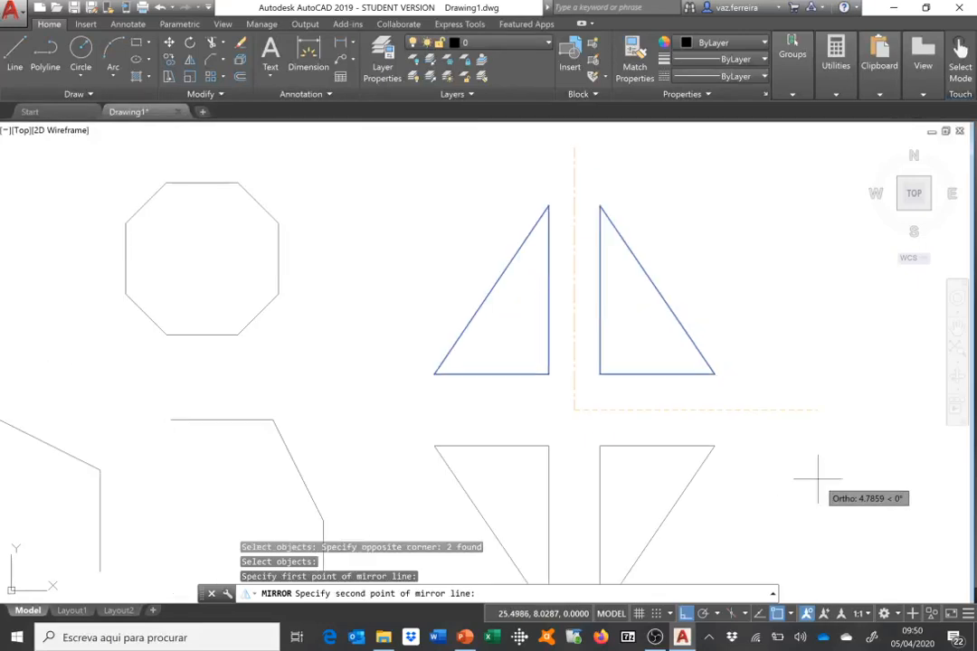
pyautogui.scroll(-2, 818, 475)
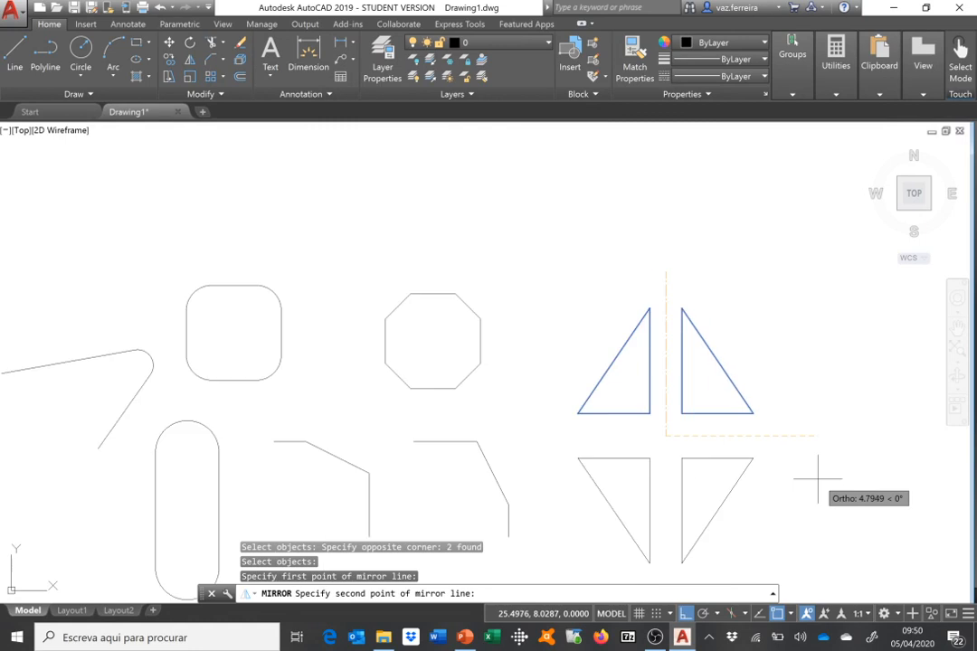
pyautogui.click(853, 432)
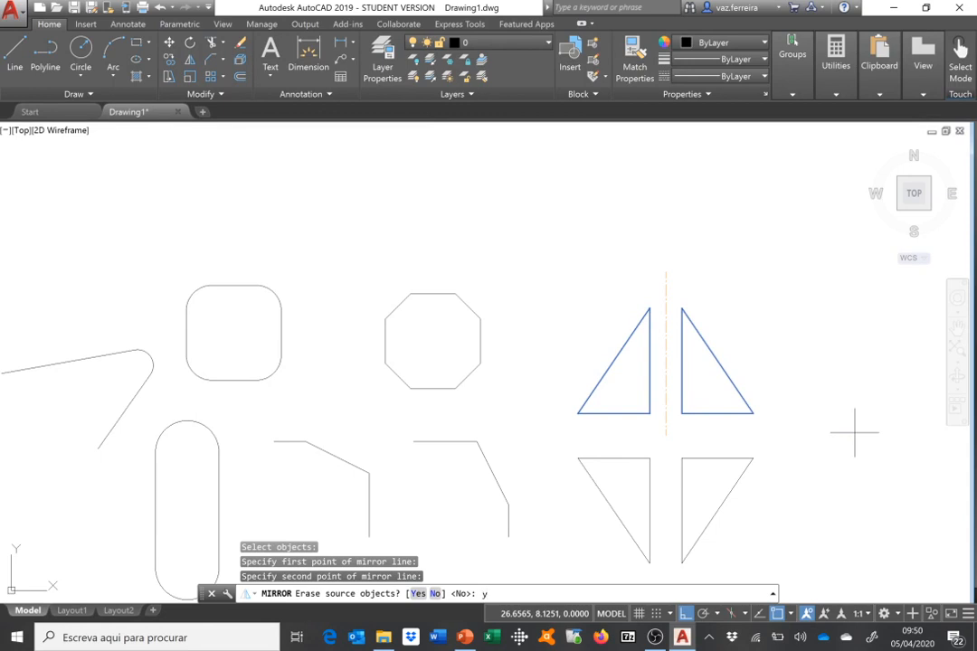
pyautogui.write('y')
pyautogui.press('Return')
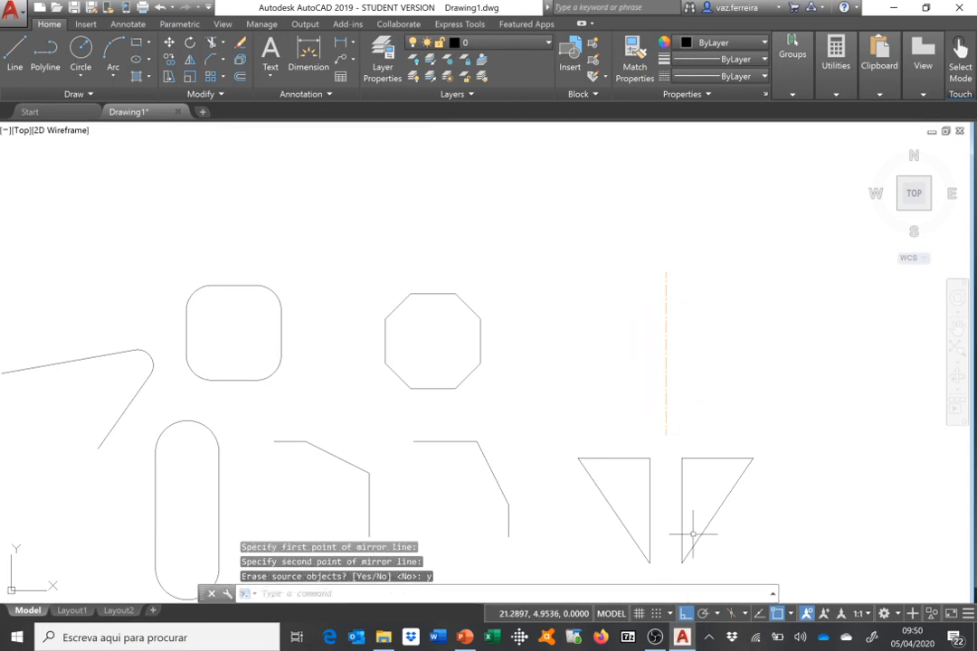
# Mirror the two inverted triangles upward about a horizontal line through the axis line's lower endpoint, keeping the source objects.
pyautogui.click(190, 61)
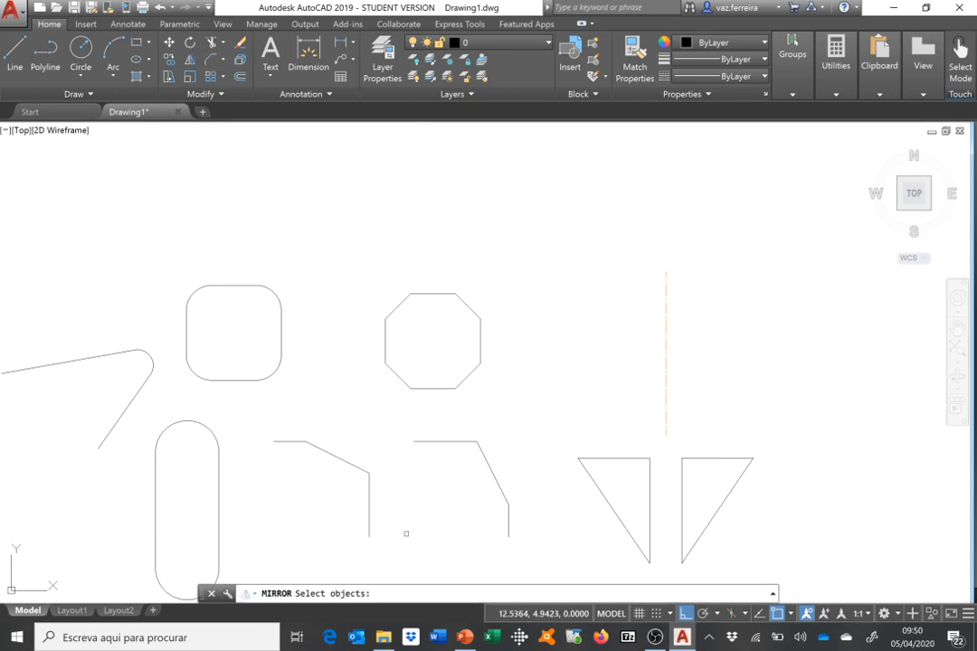
pyautogui.click(562, 572)
pyautogui.click(791, 448)
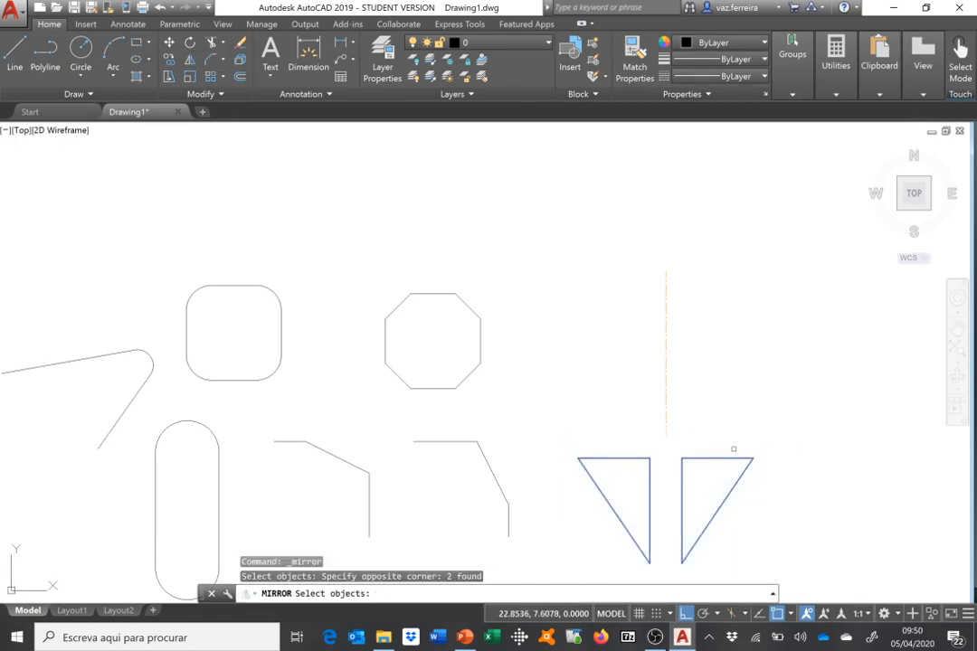
pyautogui.press('Return')
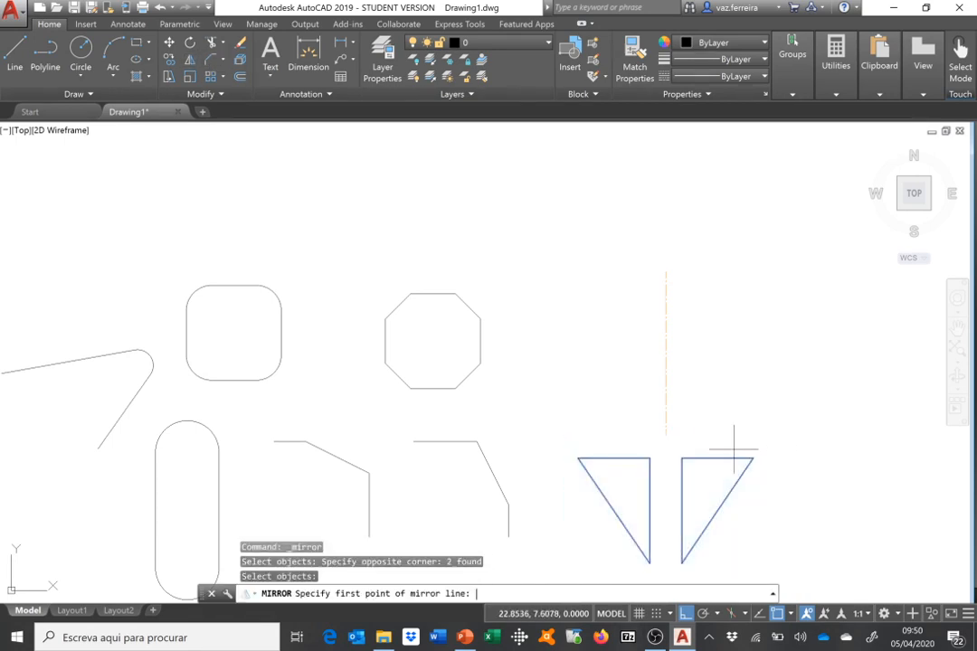
pyautogui.click(665, 435)
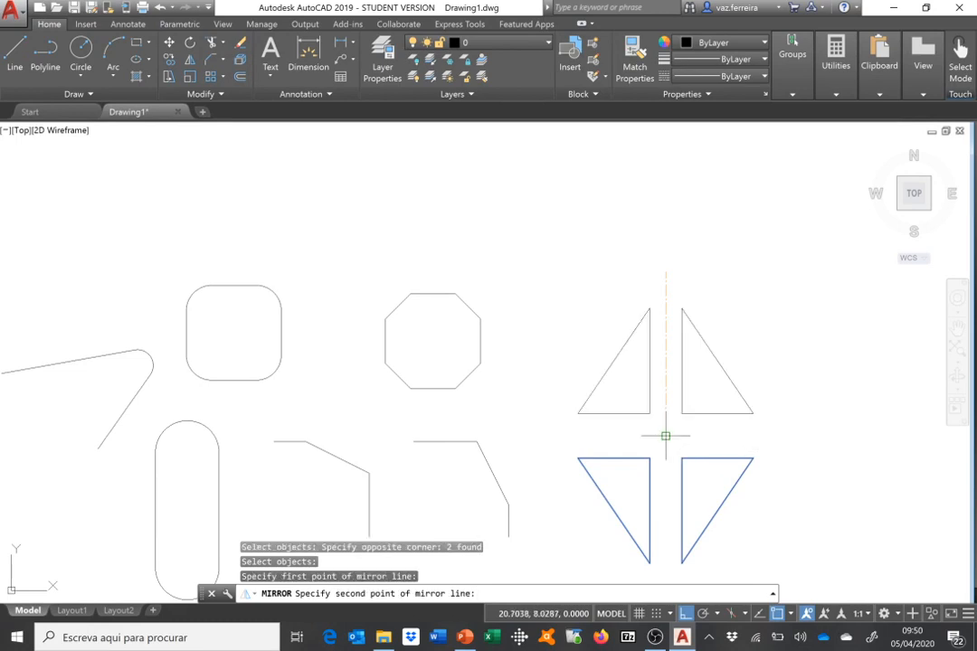
pyautogui.click(829, 441)
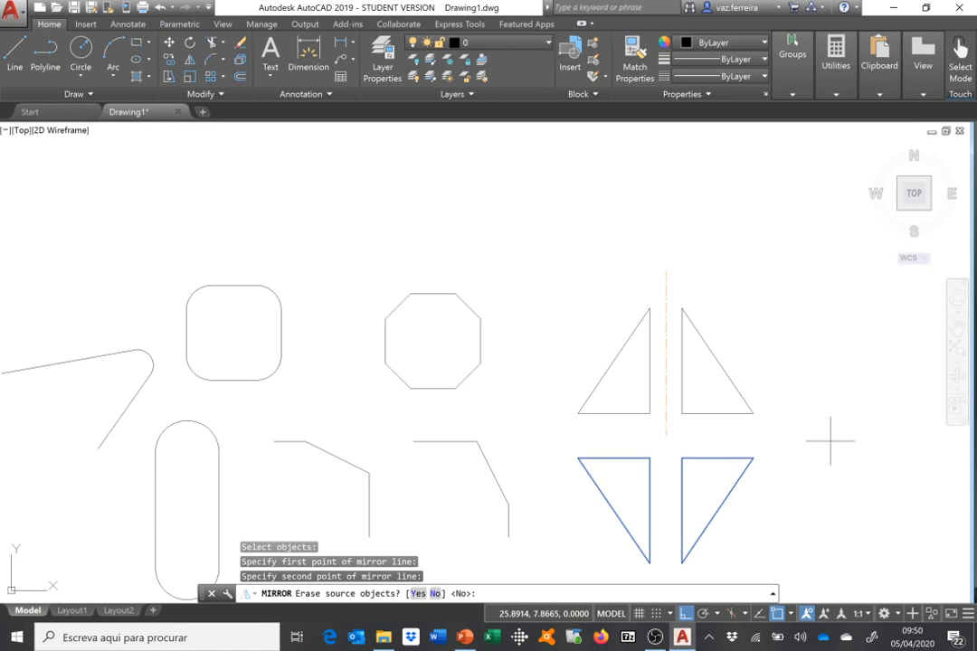
pyautogui.press('Return')
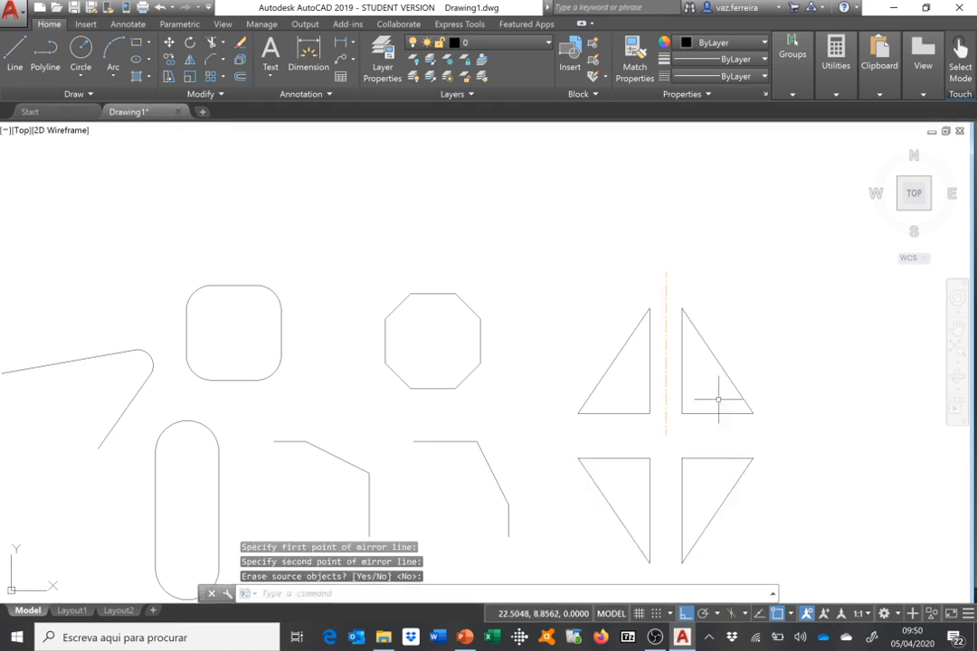
# Mirror the upper-right triangle across its own hypotenuse, keeping the source triangle, and leave nothing selected.
pyautogui.click(190, 60)
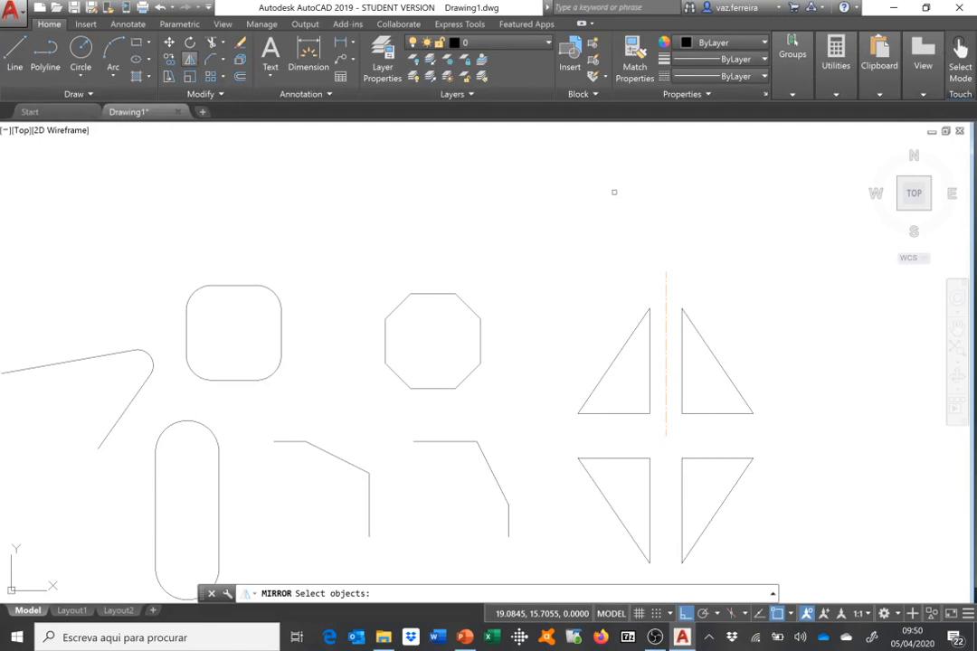
pyautogui.click(685, 417)
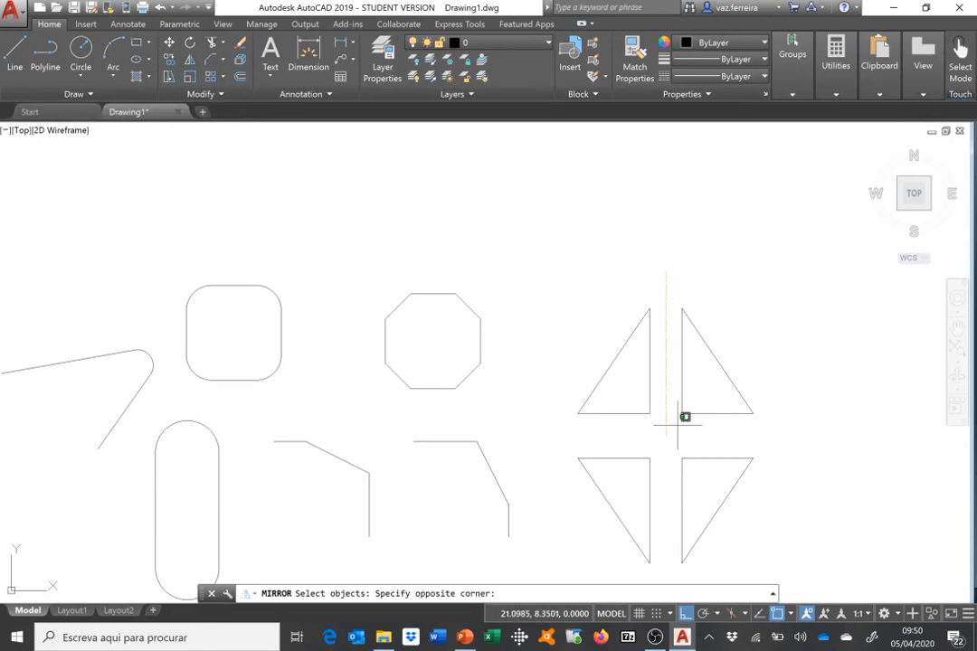
pyautogui.click(763, 269)
pyautogui.press('Return')
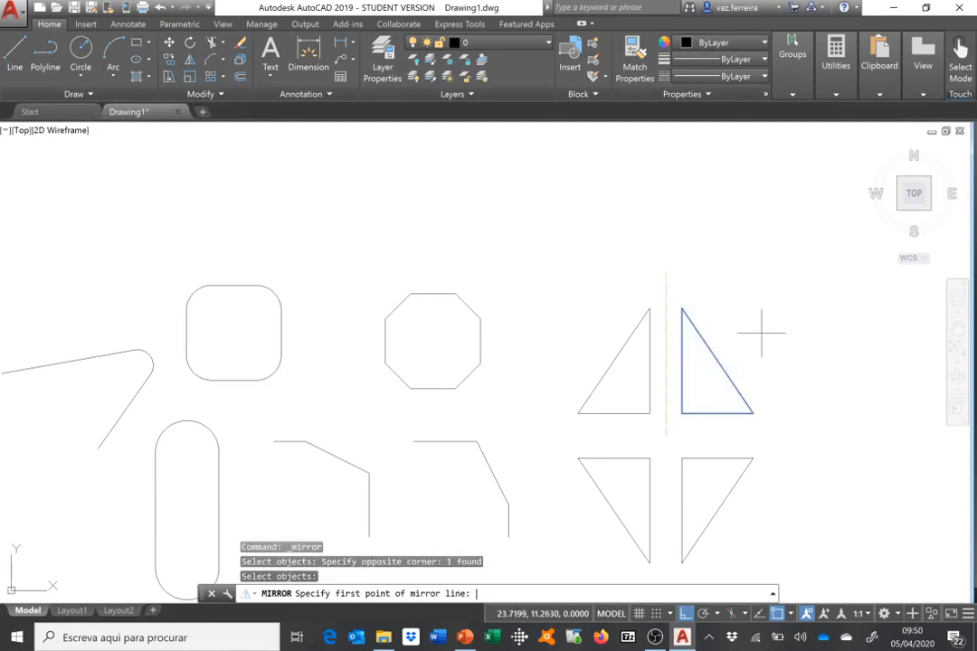
pyautogui.click(681, 308)
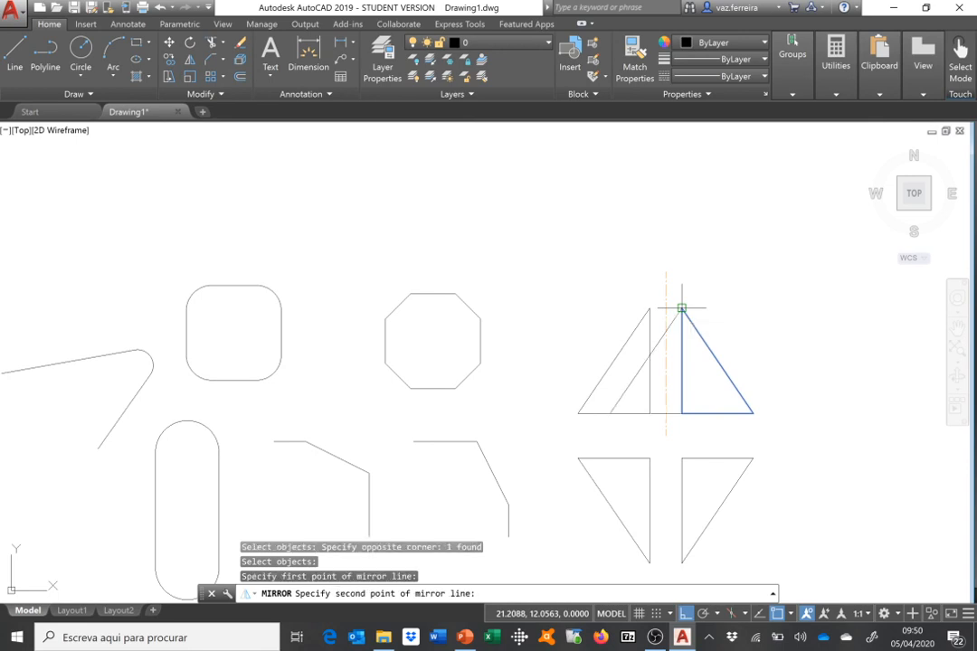
pyautogui.click(752, 413)
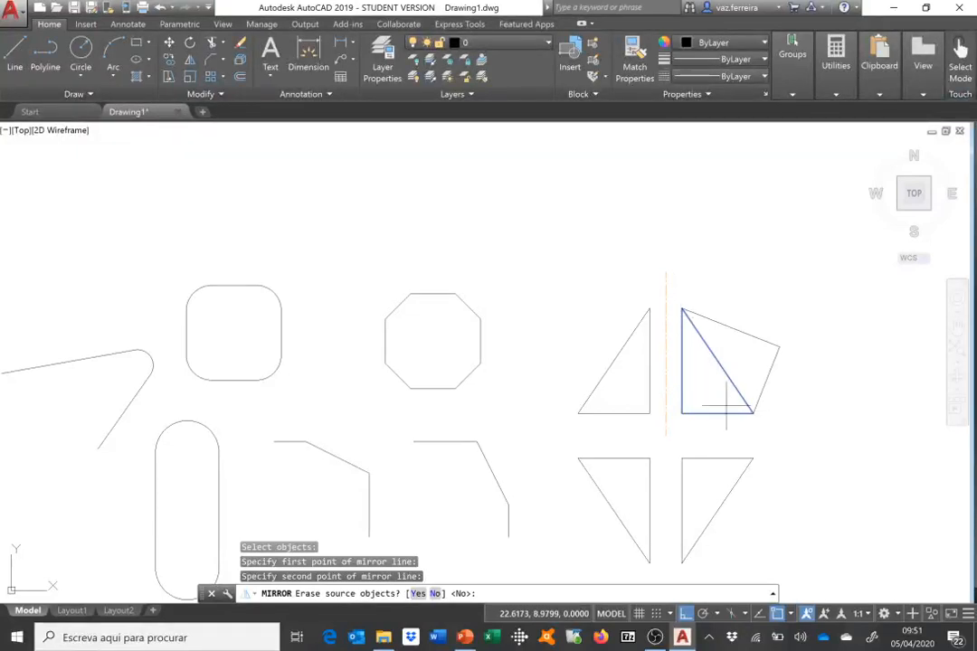
pyautogui.press('Return')
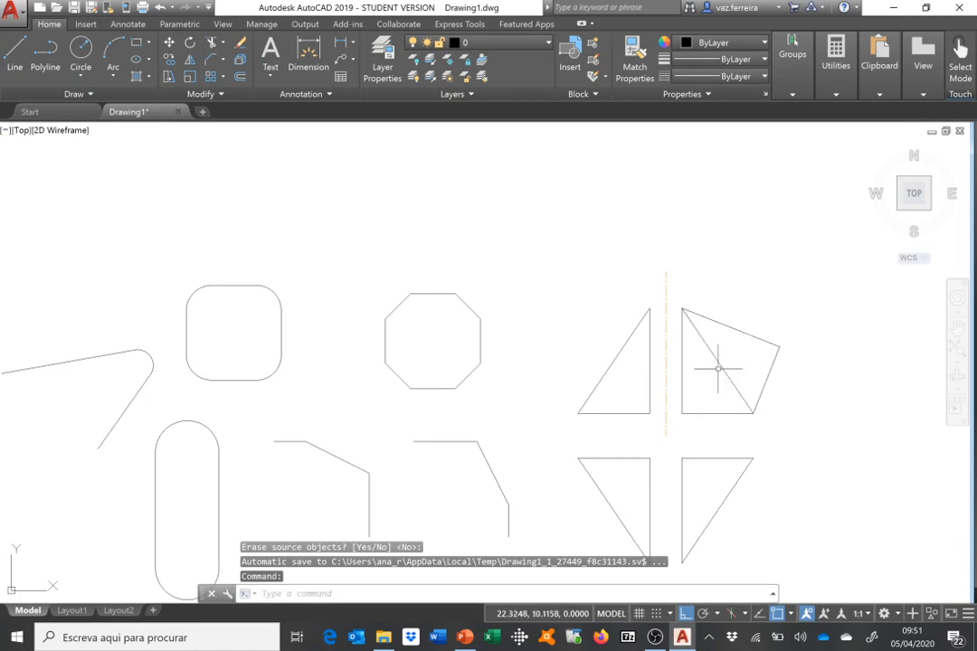
pyautogui.click(760, 336)
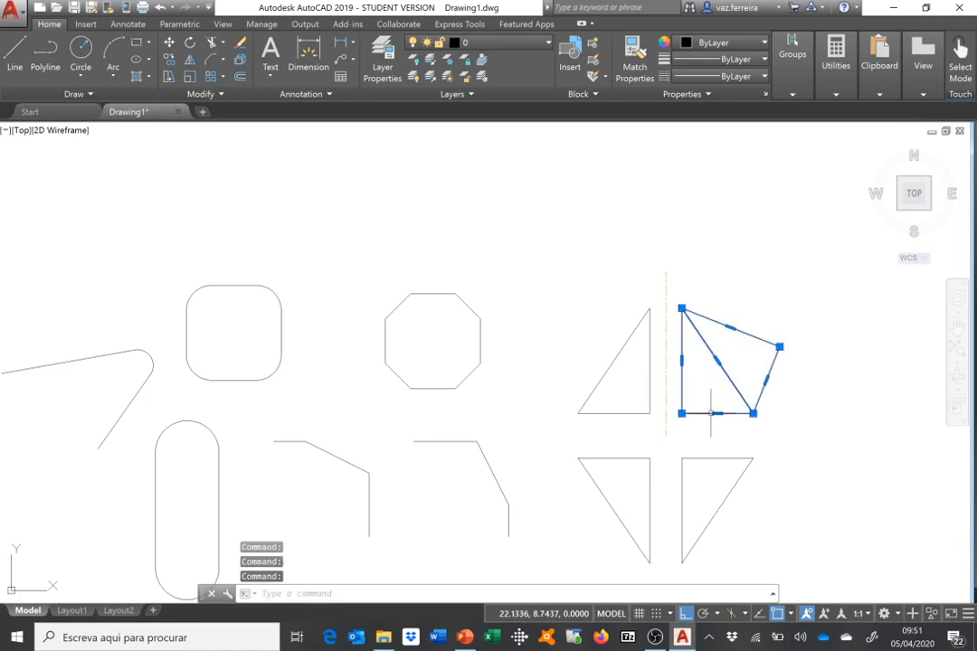
pyautogui.press('Escape')
pyautogui.press('Escape')
pyautogui.press('Escape')
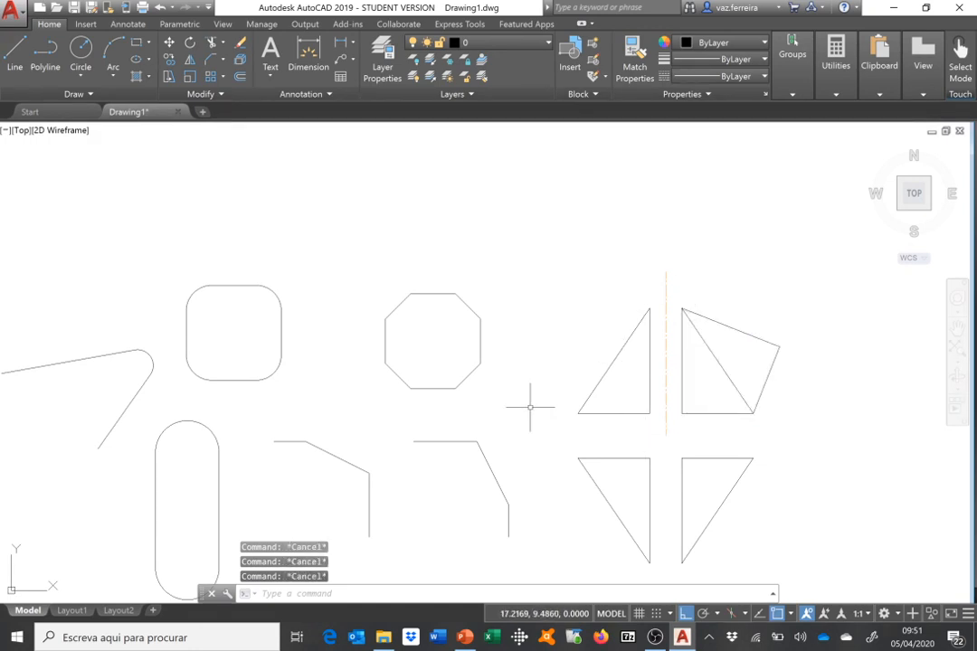
# Erase the upper-left triangle together with the vertical axis line.
pyautogui.click(674, 276)
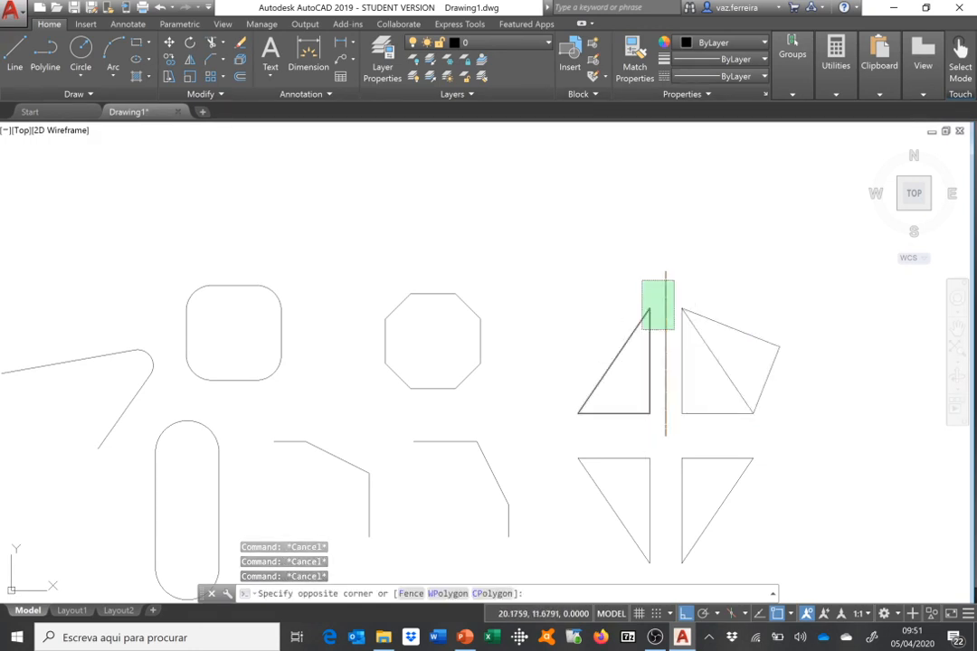
pyautogui.click(570, 431)
pyautogui.write('e')
pyautogui.press('Return')
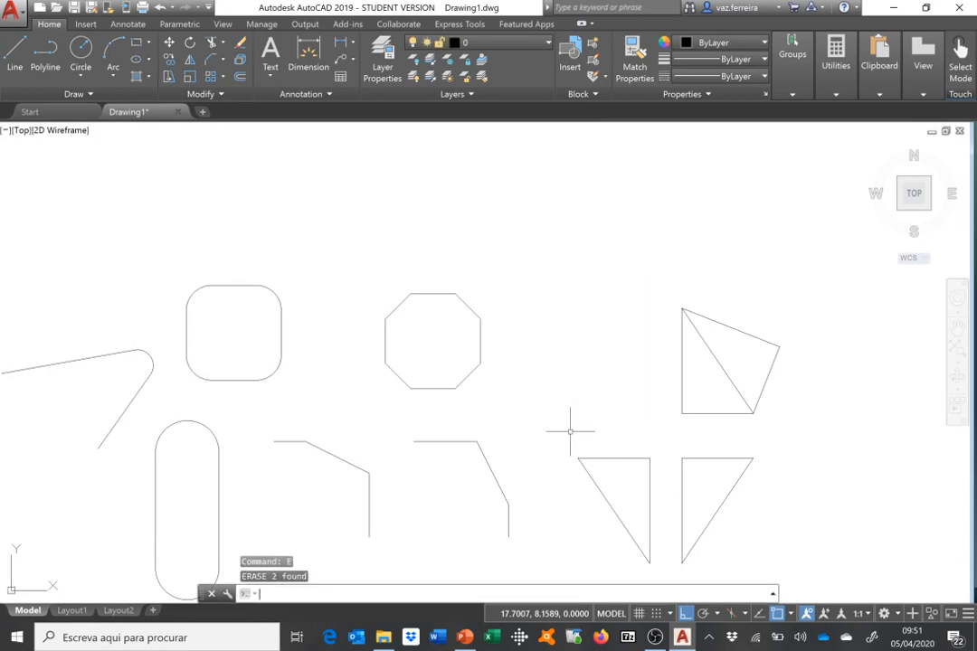
# Rotate the two joined triangles 90 degrees about their shared top vertex, with ortho mode turned off.
pyautogui.click(189, 44)
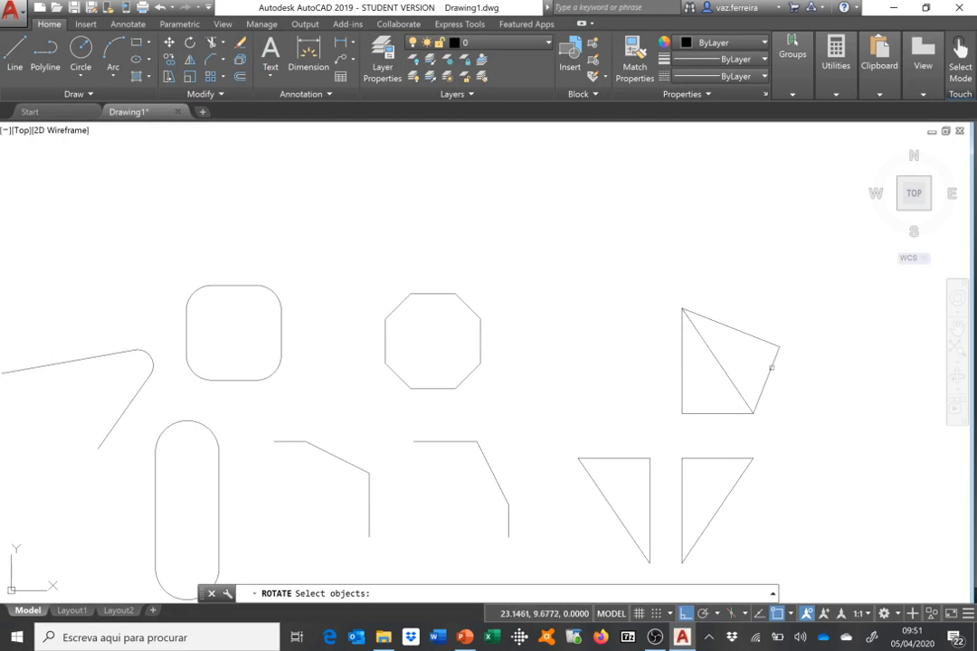
pyautogui.click(648, 434)
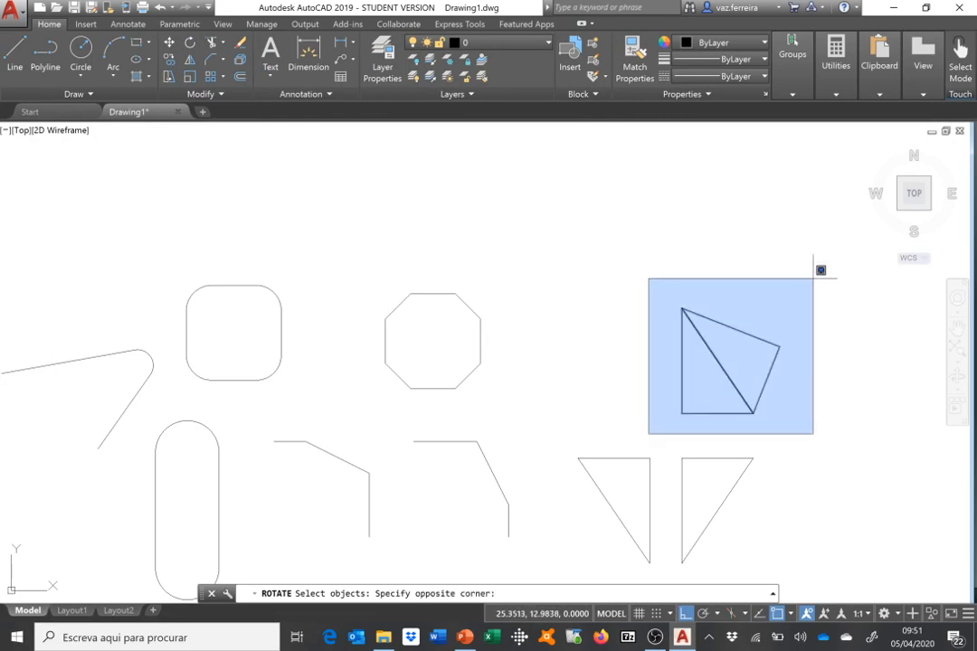
pyautogui.click(819, 270)
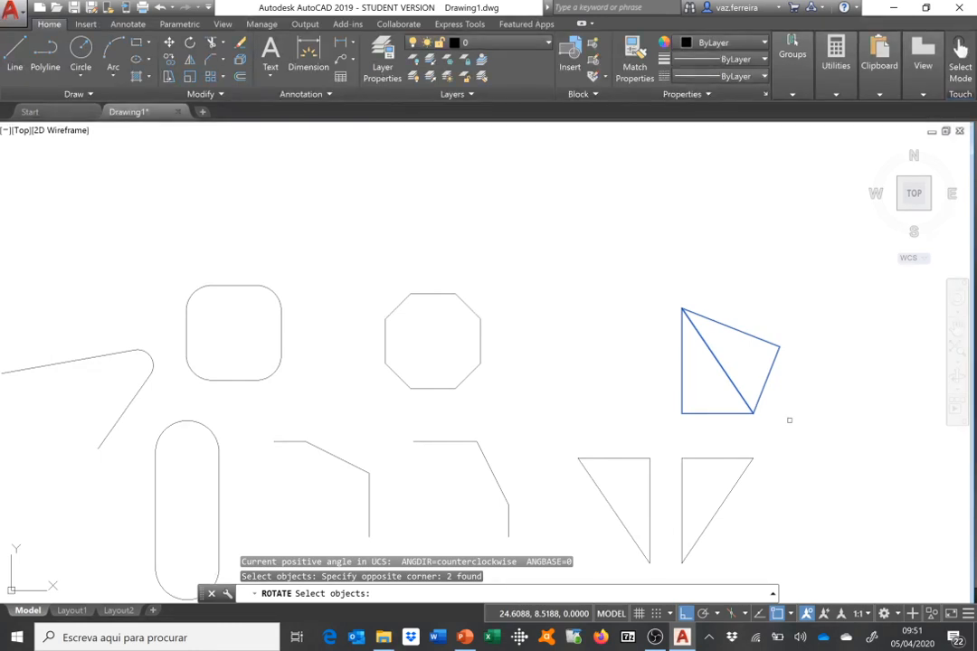
pyautogui.press('Return')
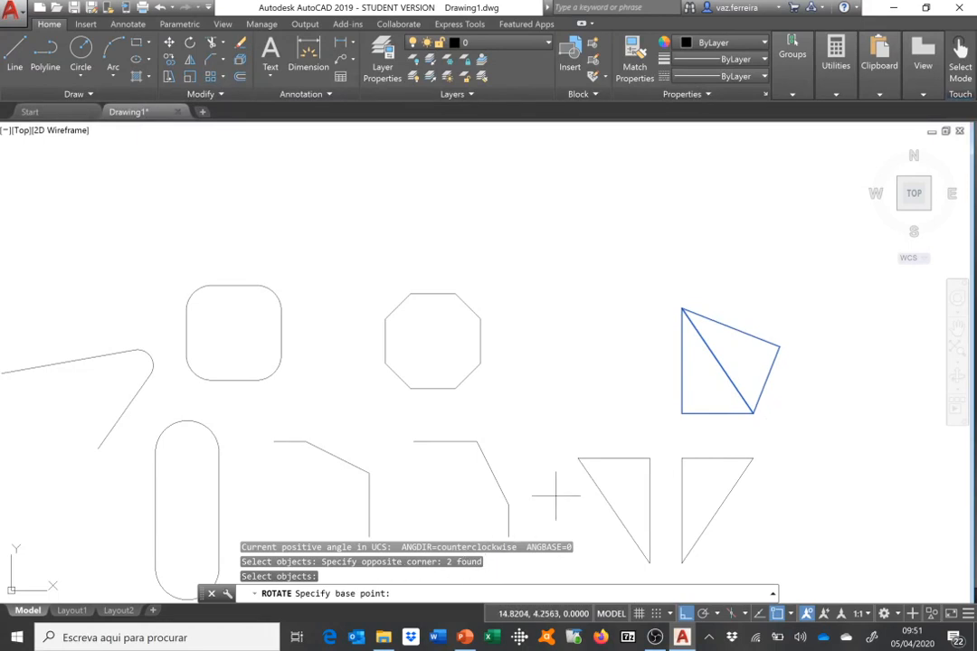
pyautogui.click(681, 308)
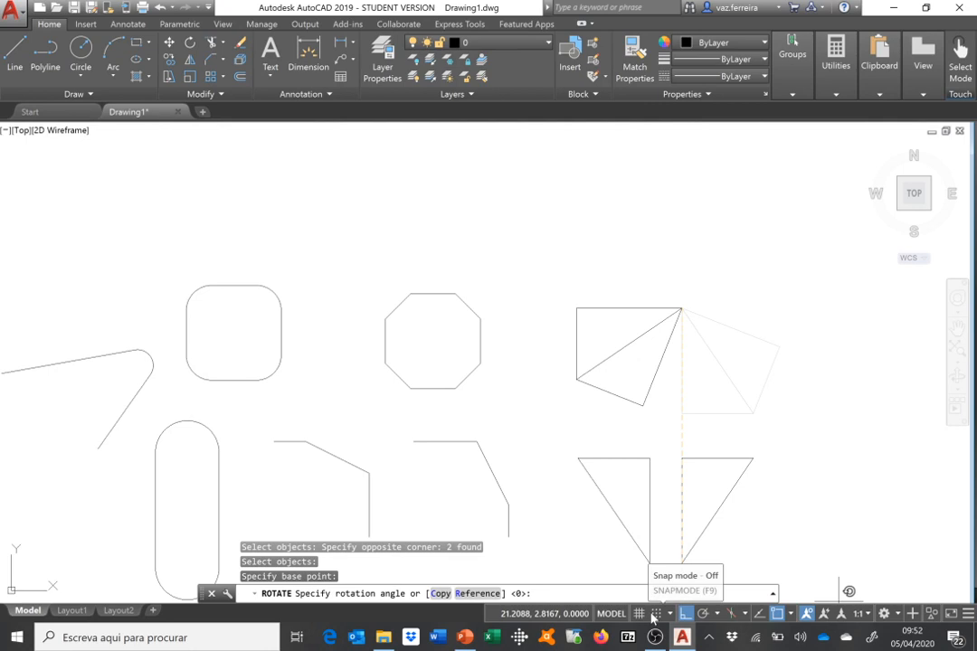
pyautogui.click(685, 613)
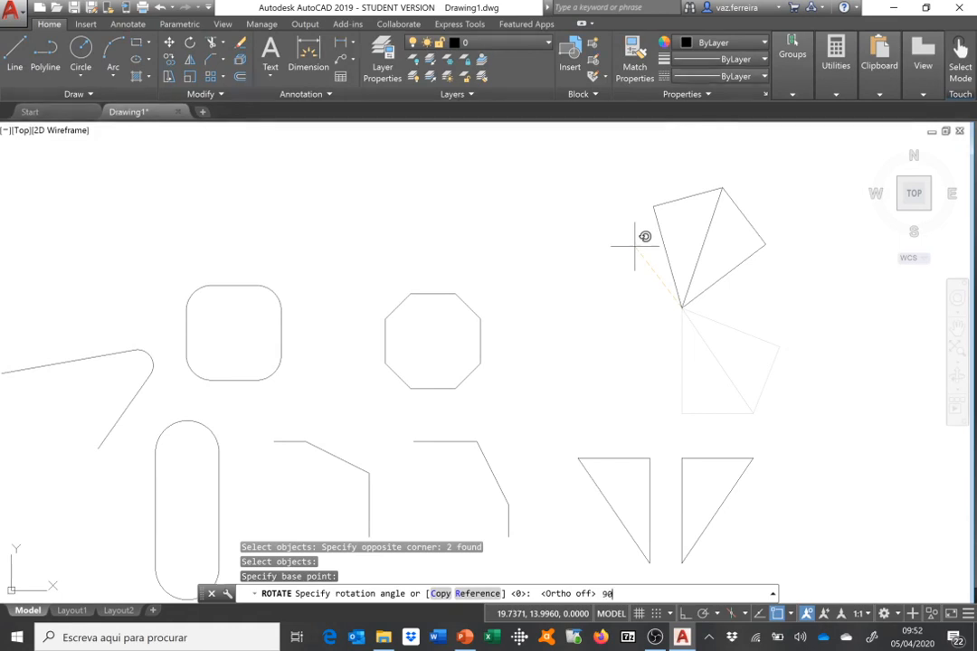
pyautogui.press('Return')
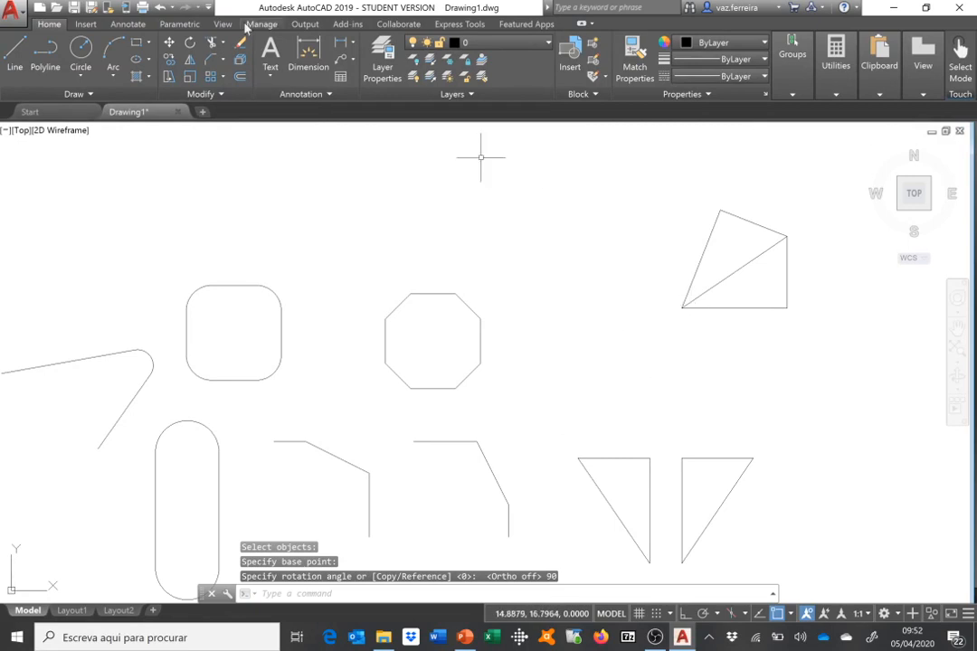
# Rotate the two joined triangles 180 degrees about the lower-right corner of the horizontal-based triangle.
pyautogui.click(191, 45)
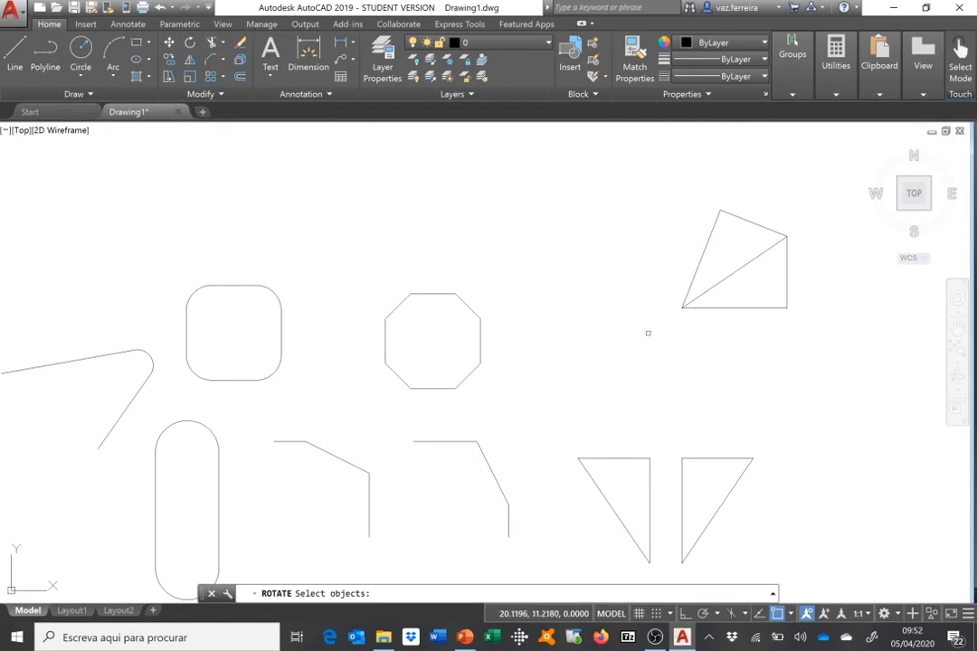
pyautogui.click(665, 324)
pyautogui.click(808, 200)
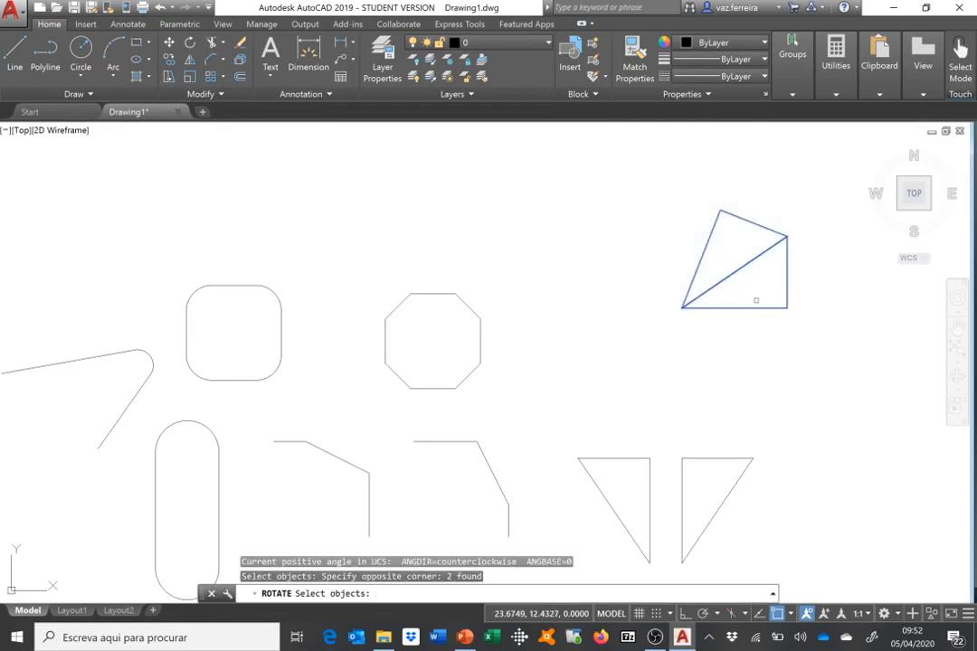
pyautogui.press('Return')
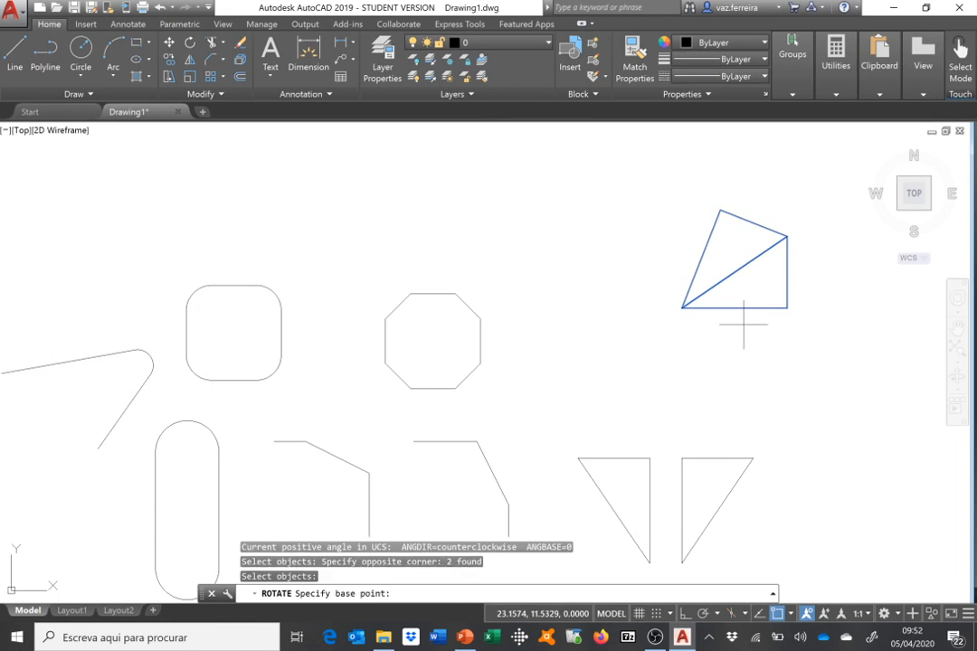
pyautogui.click(785, 308)
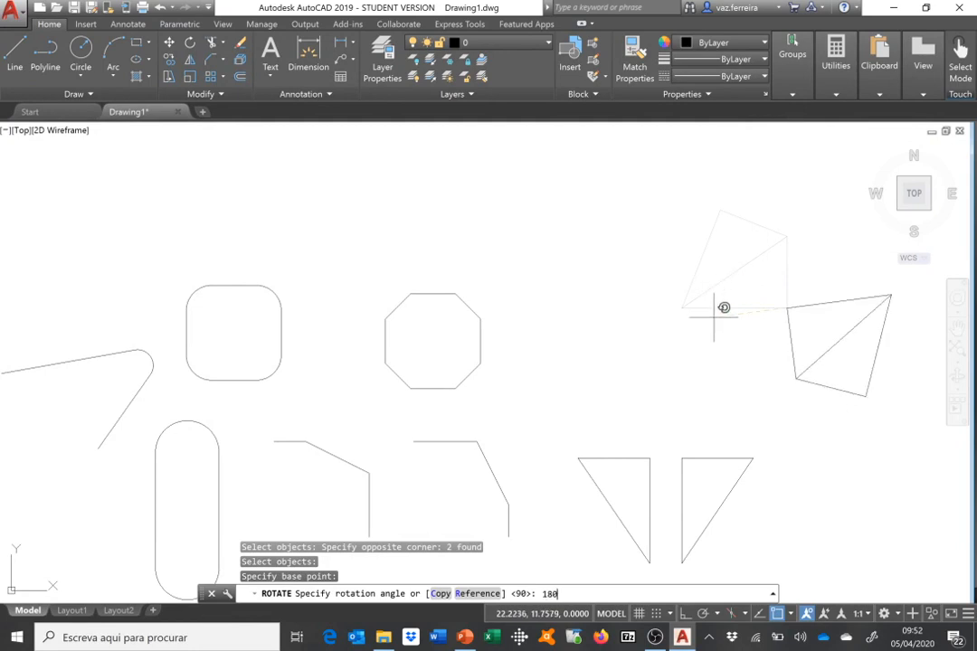
pyautogui.press('Return')
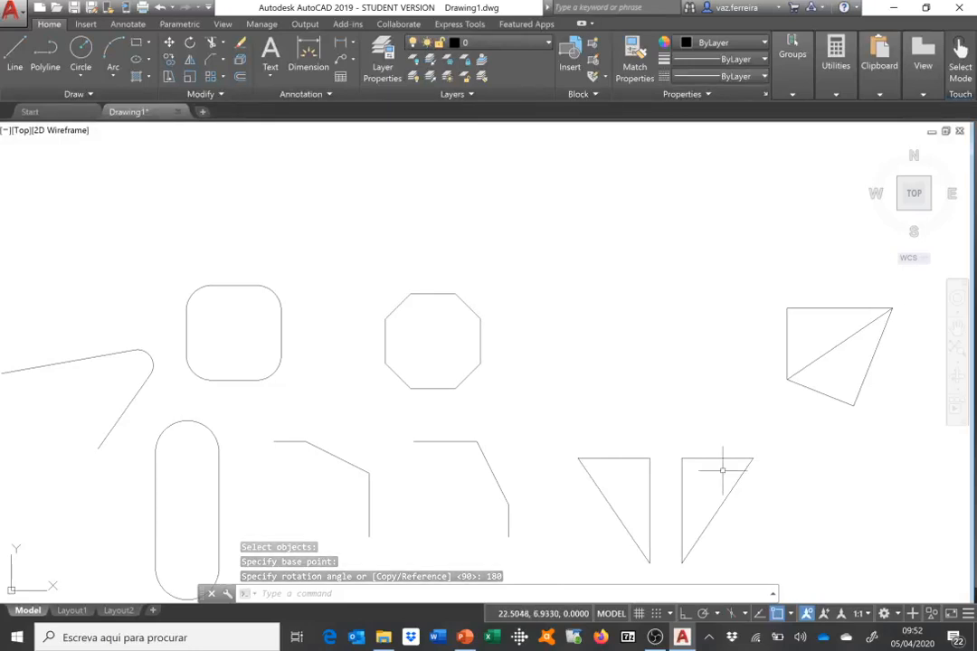
# Erase the two joined, rotated triangles.
pyautogui.click(893, 291)
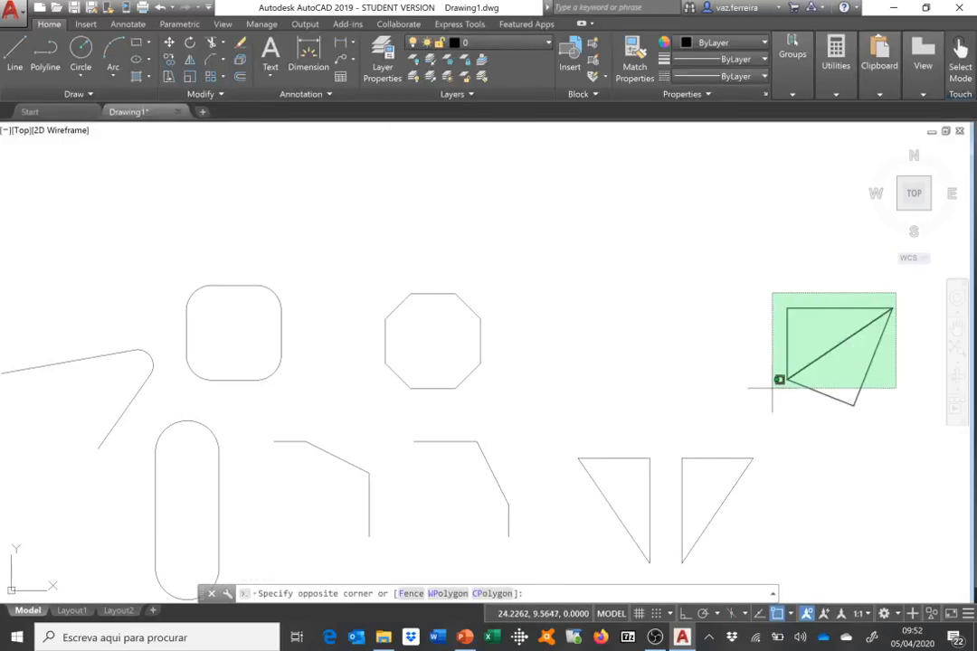
pyautogui.click(749, 394)
pyautogui.write('e')
pyautogui.press('Return')
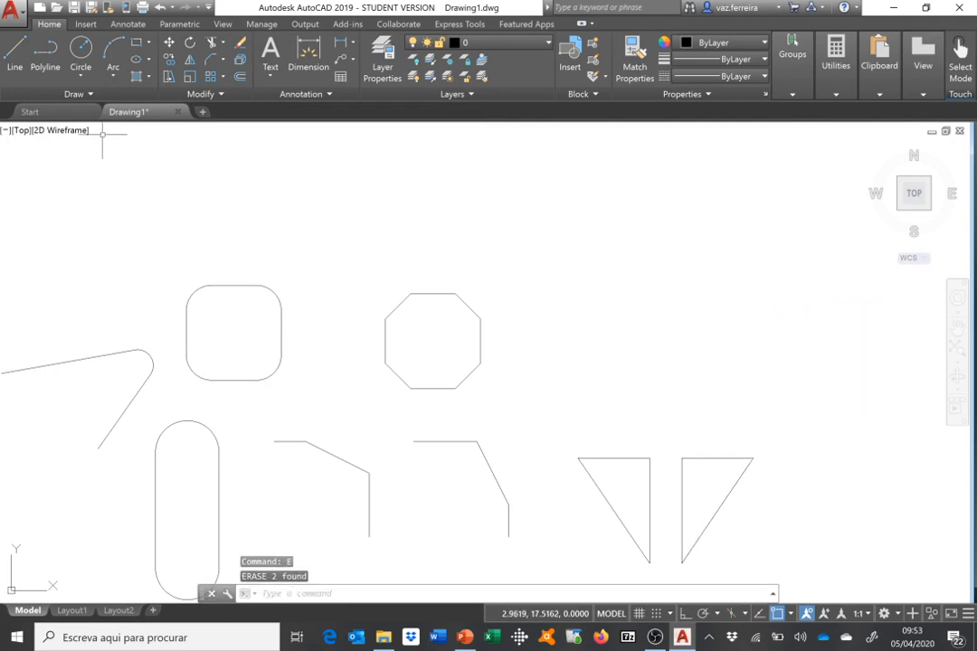
# Draw a 4 by 3 rectangle in the empty area right of the octagon, with its other corner at @4,3.
pyautogui.click(135, 43)
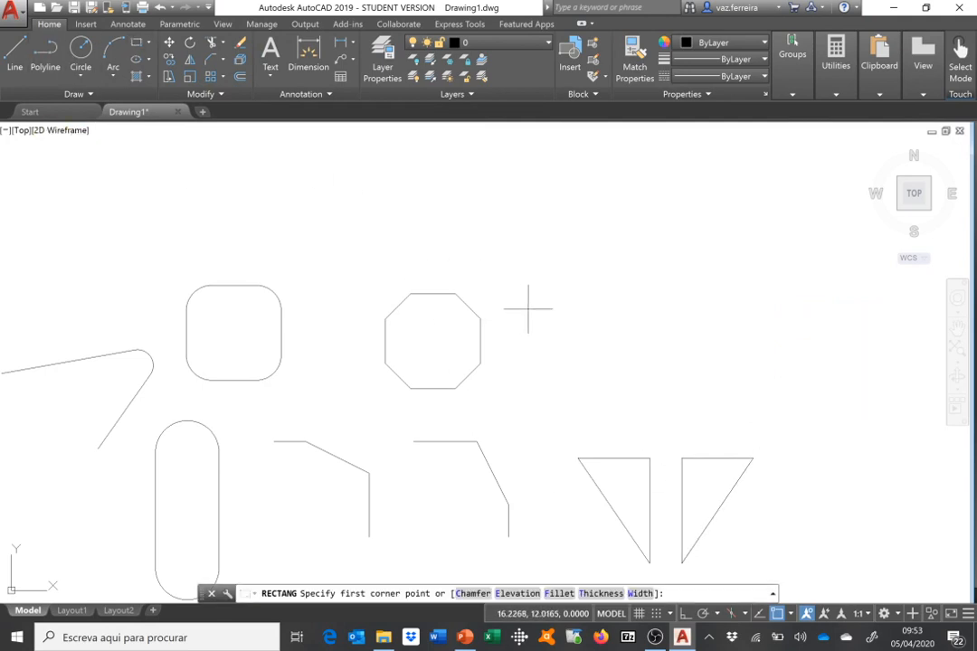
pyautogui.click(537, 314)
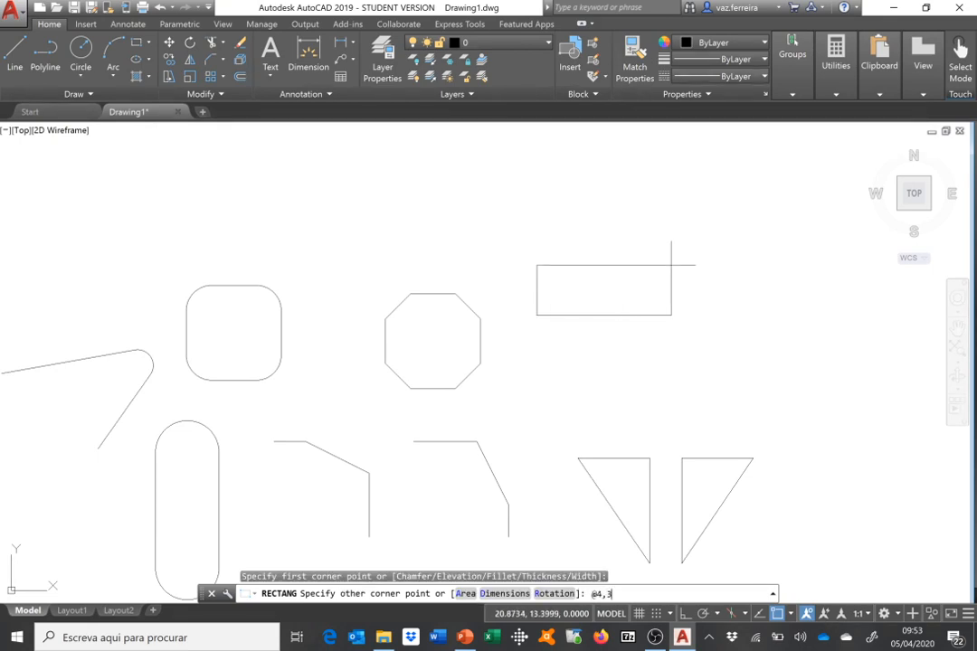
pyautogui.press('Return')
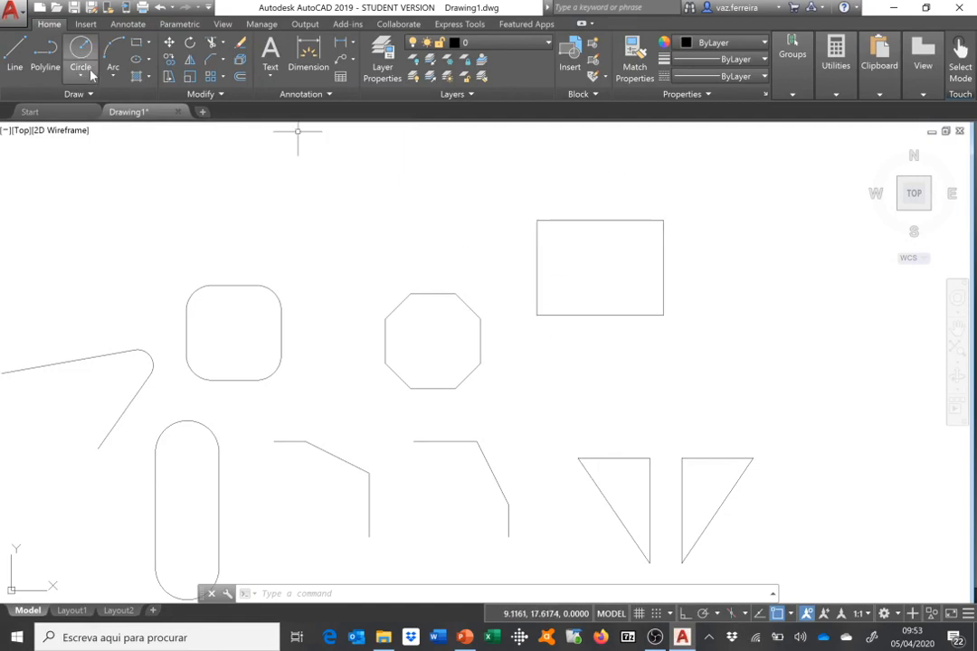
# Stretch the right half of the rectangle 1 unit to the right from its lower-right corner, with ortho mode turned on.
pyautogui.click(168, 79)
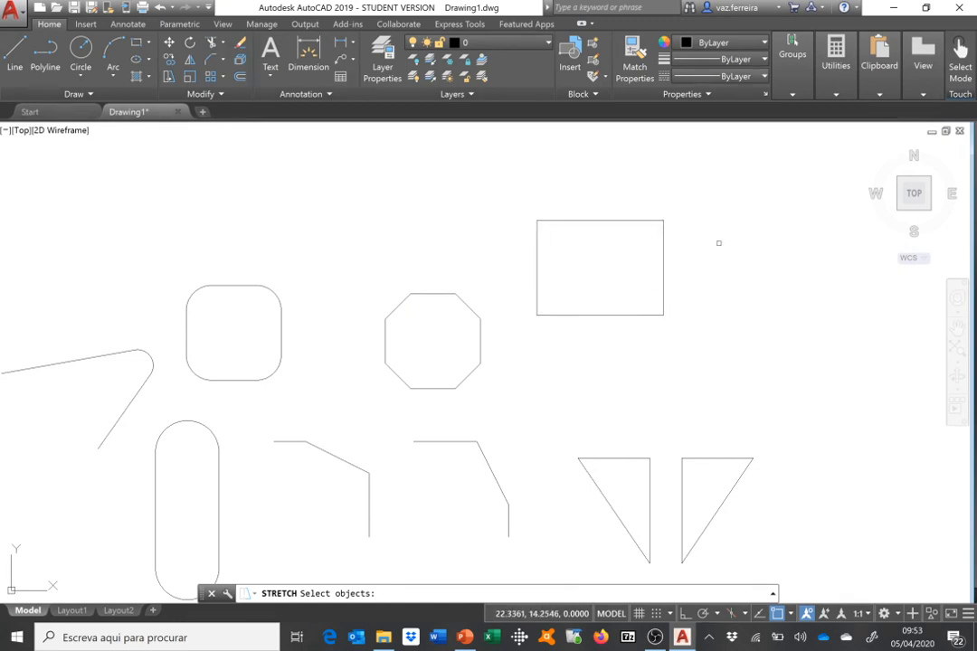
pyautogui.click(727, 182)
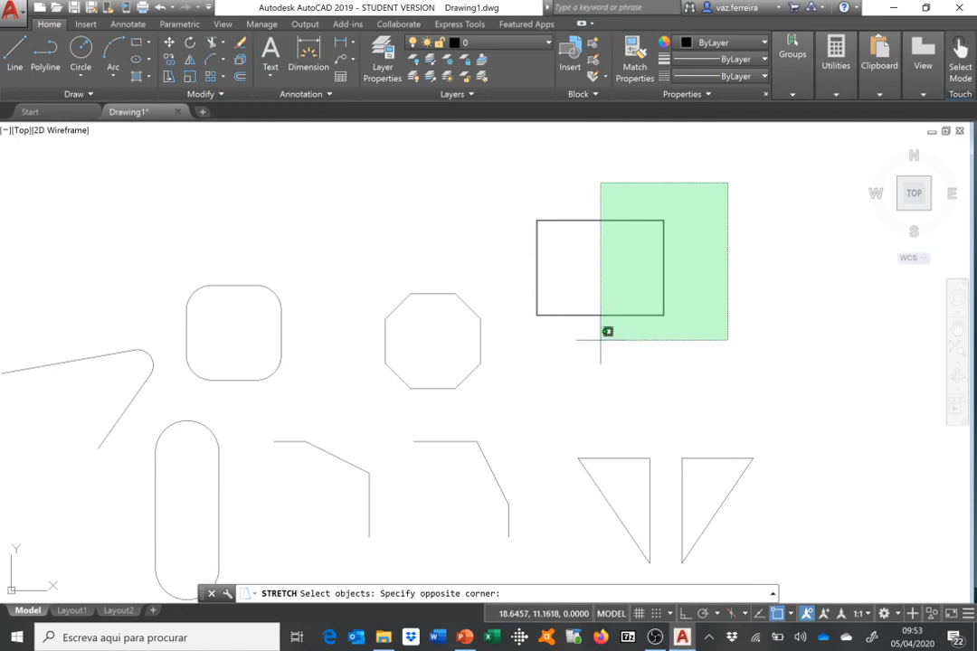
pyautogui.click(600, 344)
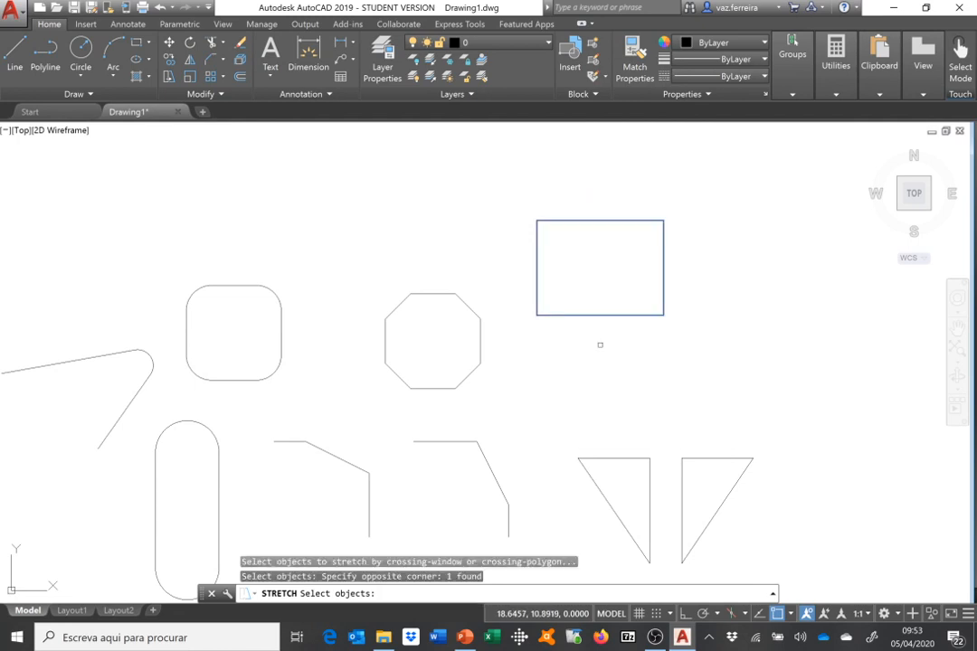
pyautogui.press('Return')
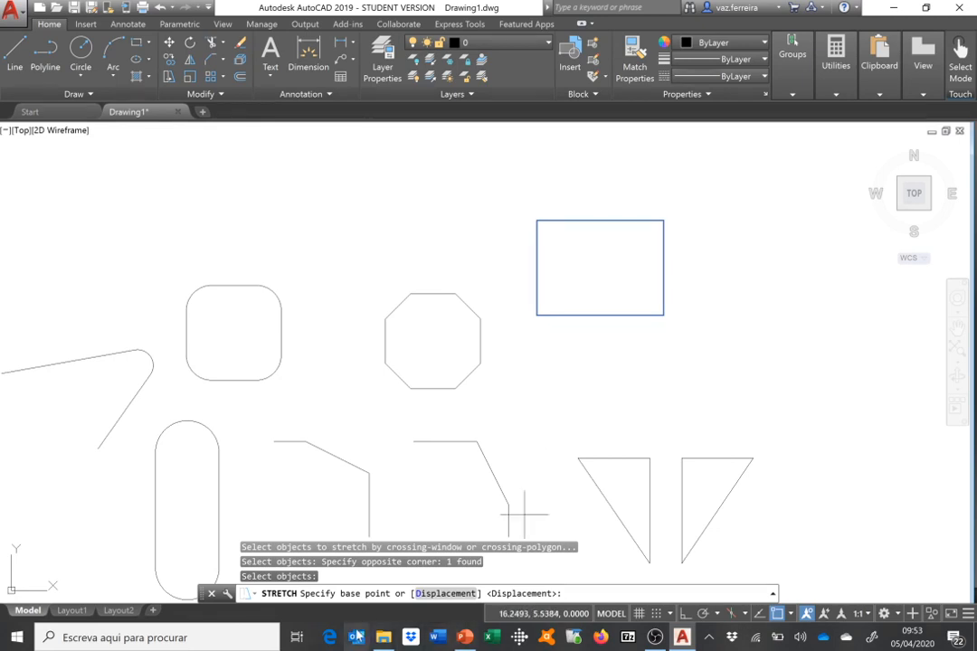
pyautogui.click(662, 314)
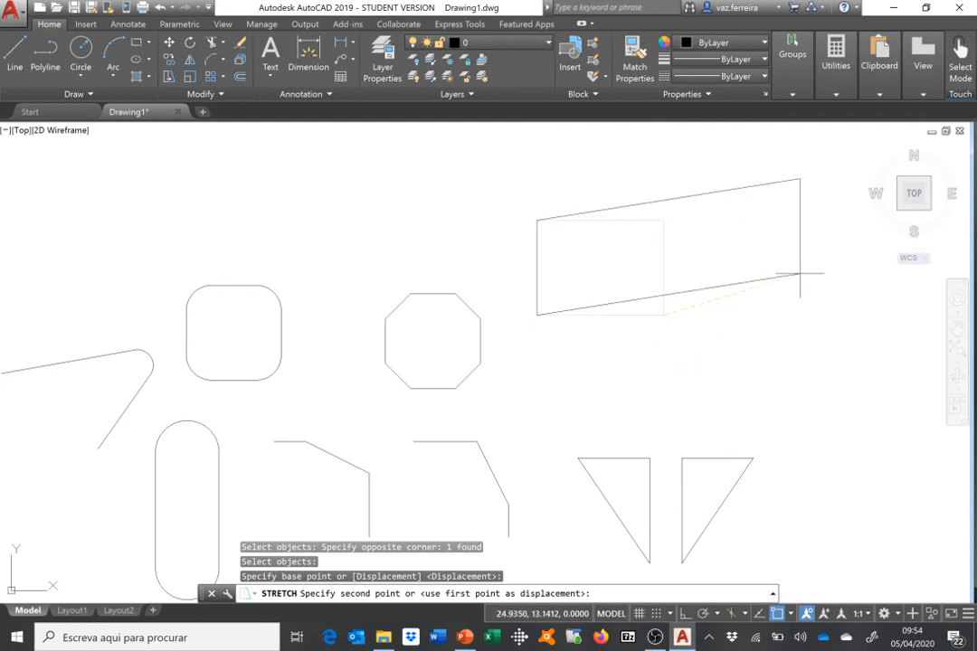
pyautogui.click(684, 613)
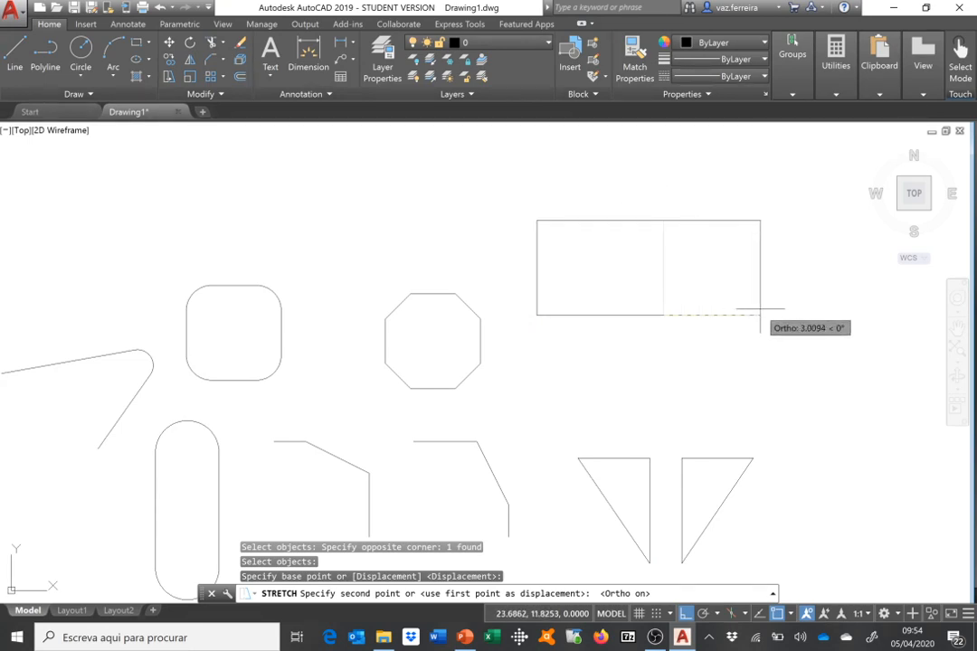
pyautogui.write('1')
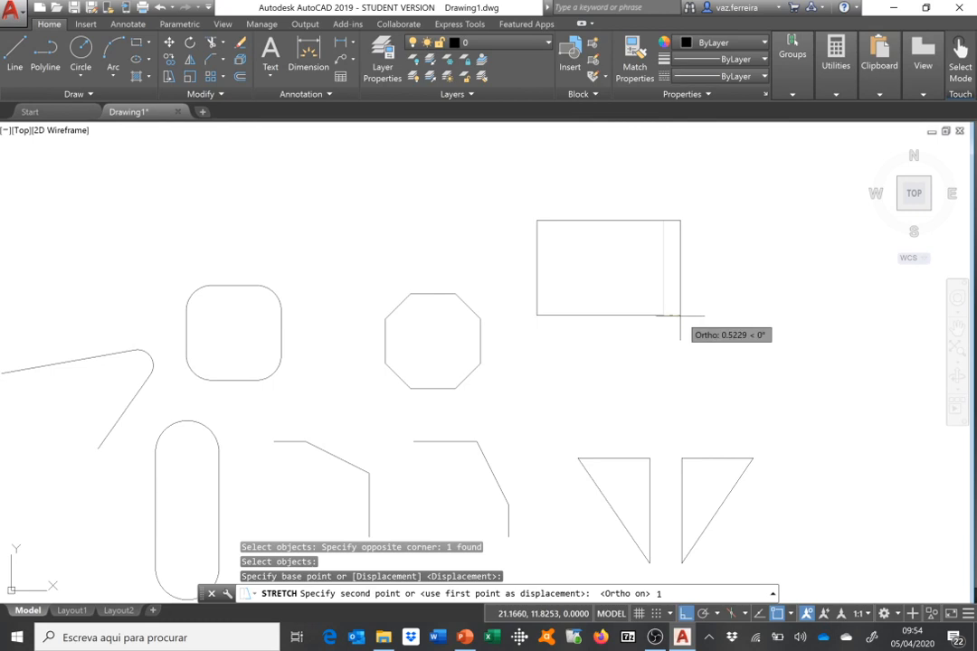
pyautogui.press('Return')
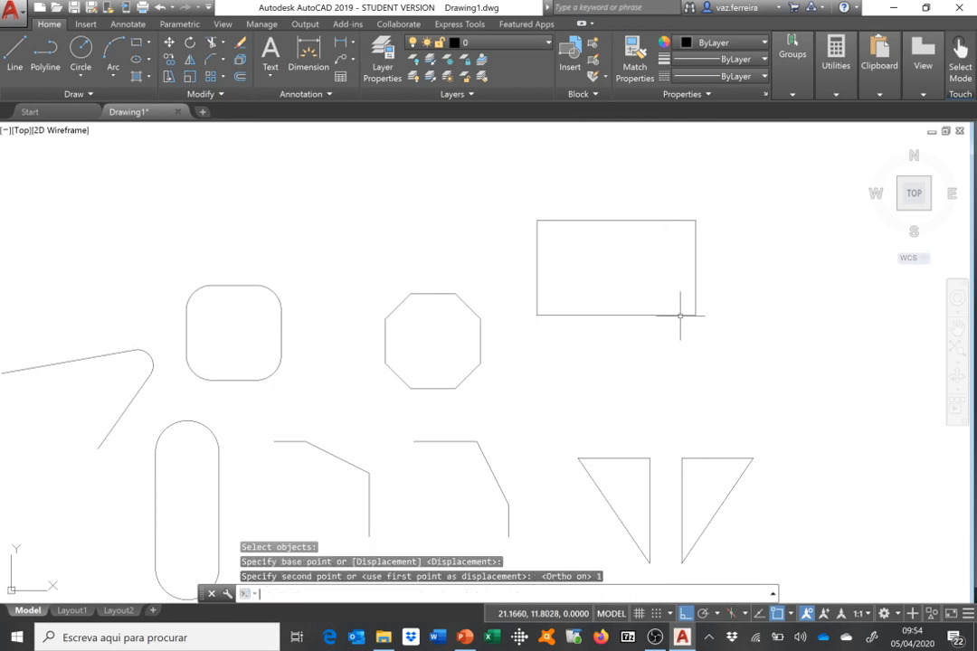
# Stretch the right side of the rectangle 2 units to the left, using its lower-right corner as base point.
pyautogui.click(167, 78)
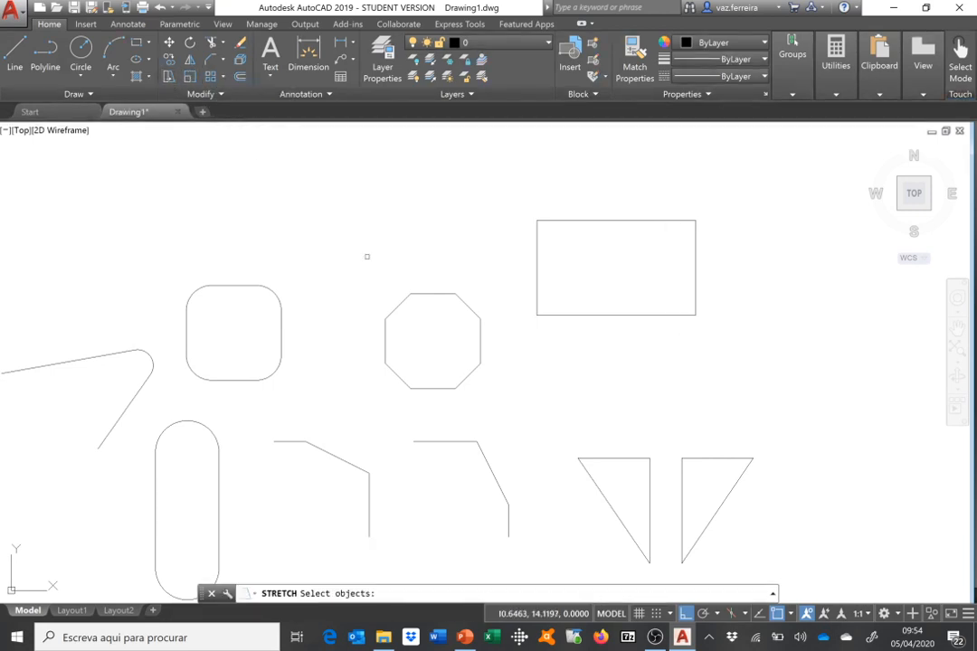
pyautogui.click(733, 177)
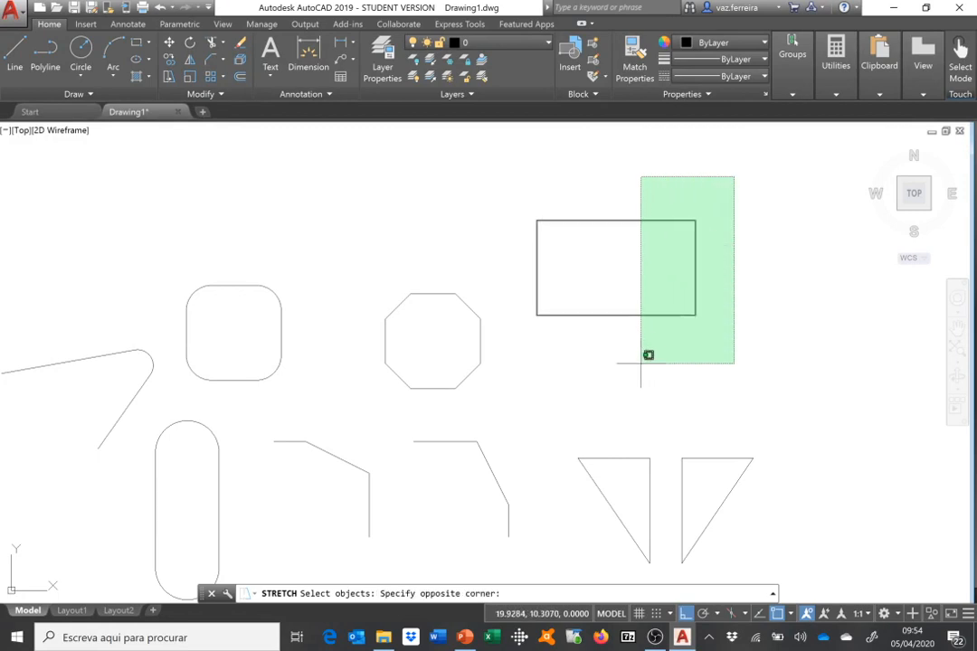
pyautogui.click(640, 363)
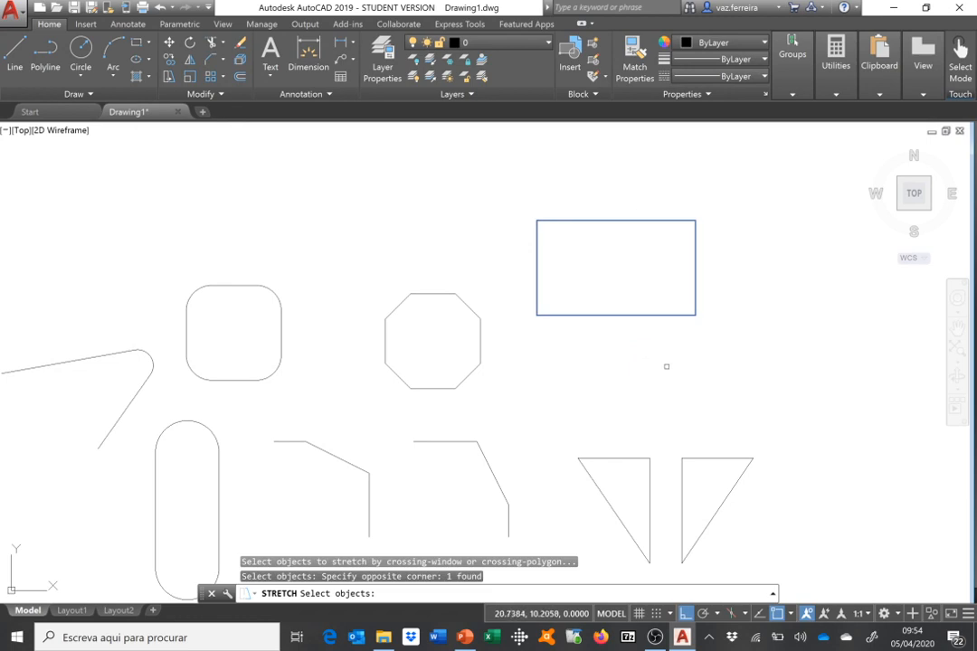
pyautogui.press('Return')
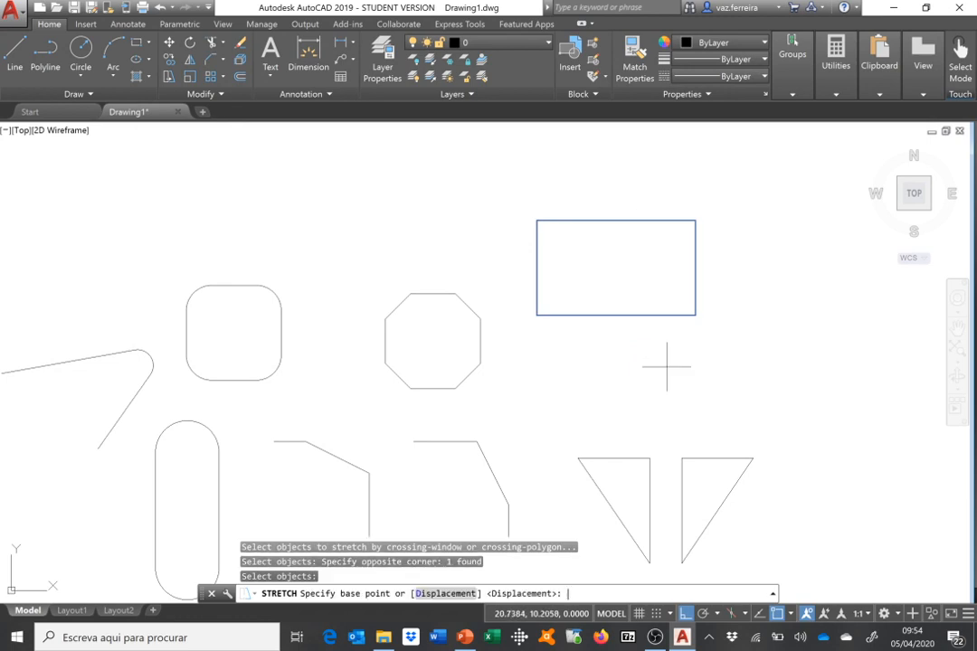
pyautogui.click(694, 314)
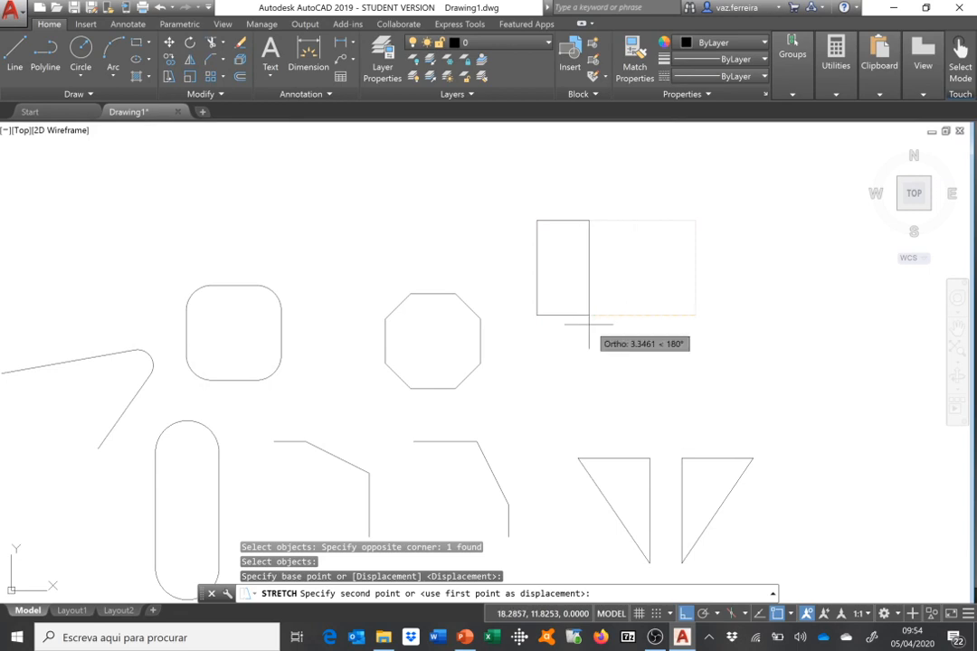
pyautogui.write('2')
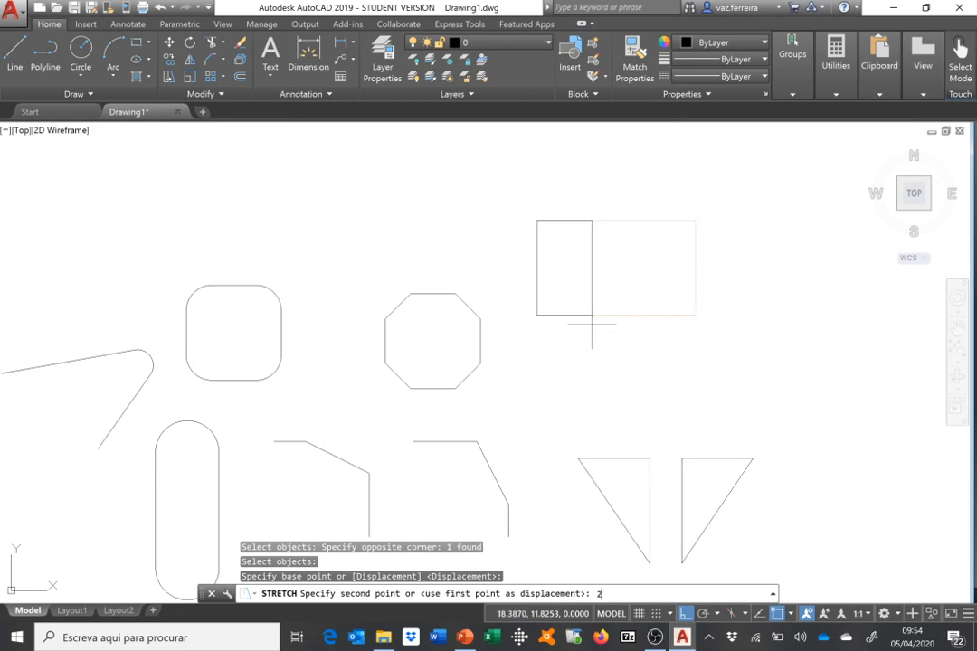
pyautogui.press('Return')
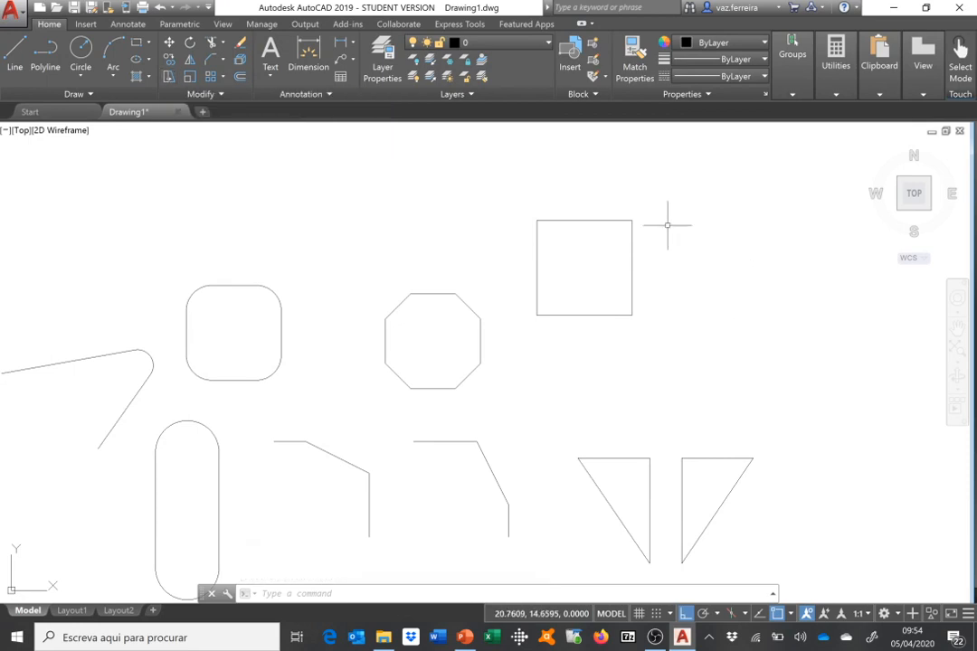
# Draw a three-line notch down from the square's top edge, starting at a Nearest snap and ending Perpendicular to that same edge.
pyautogui.scroll(4, 625, 225)
pyautogui.write('l')
pyautogui.press('Return')
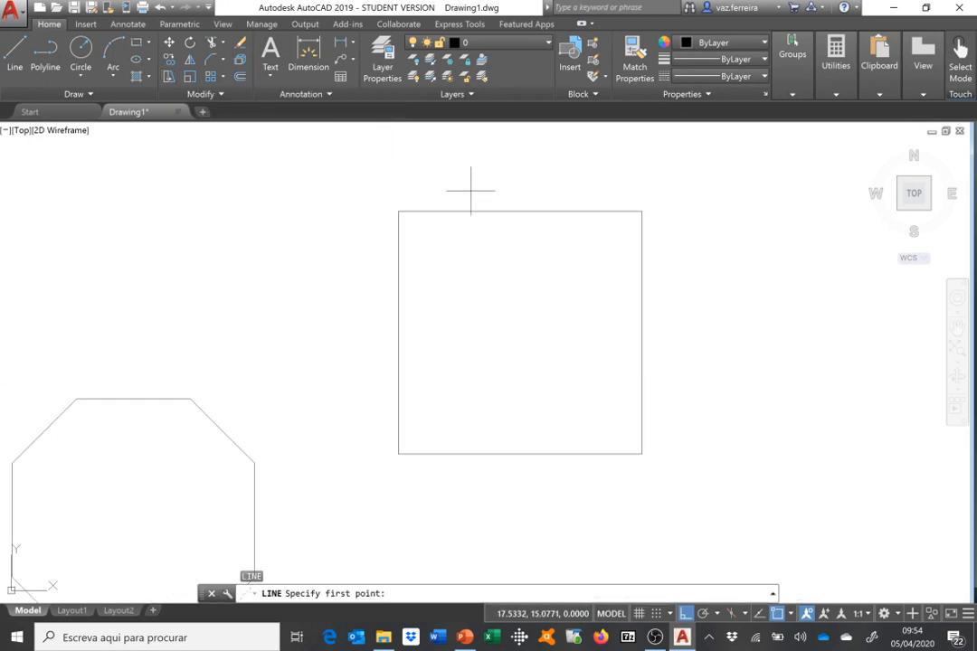
pyautogui.keyDown('shift'); pyautogui.rightClick(473, 238); pyautogui.keyUp('shift')
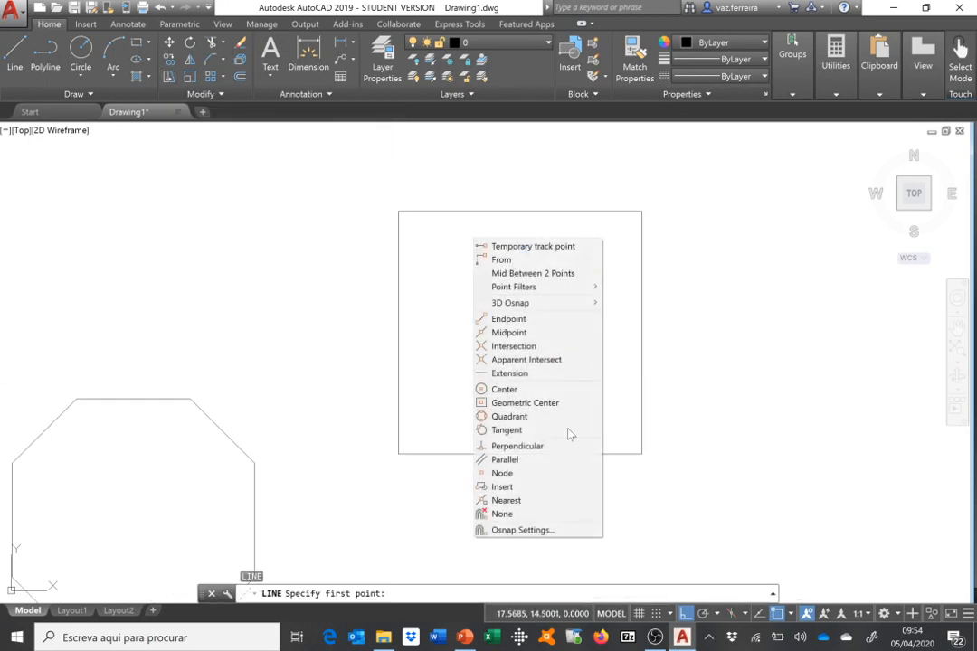
pyautogui.click(508, 500)
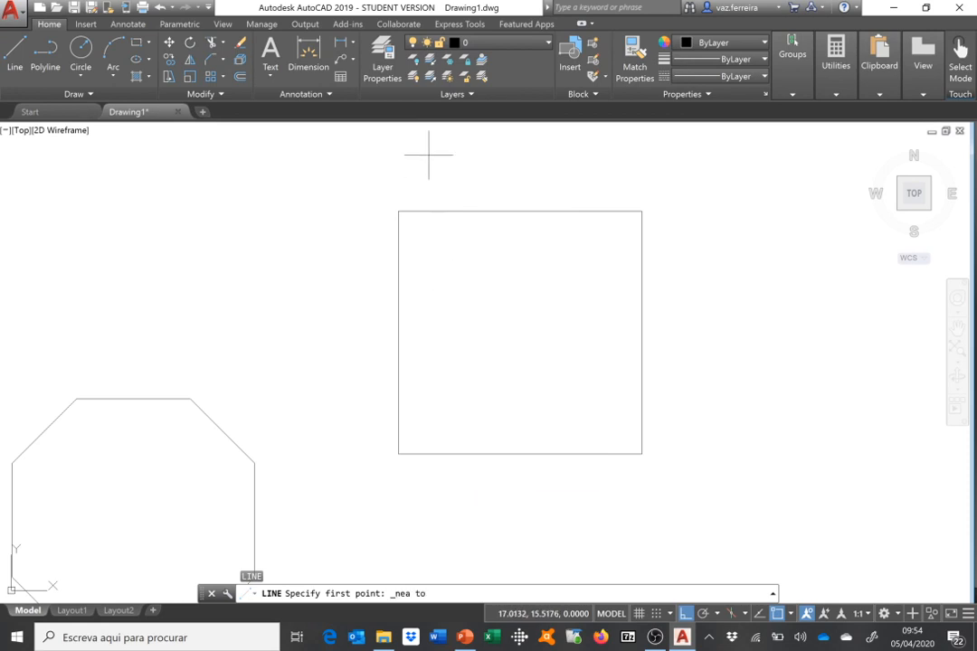
pyautogui.click(471, 212)
pyautogui.click(468, 286)
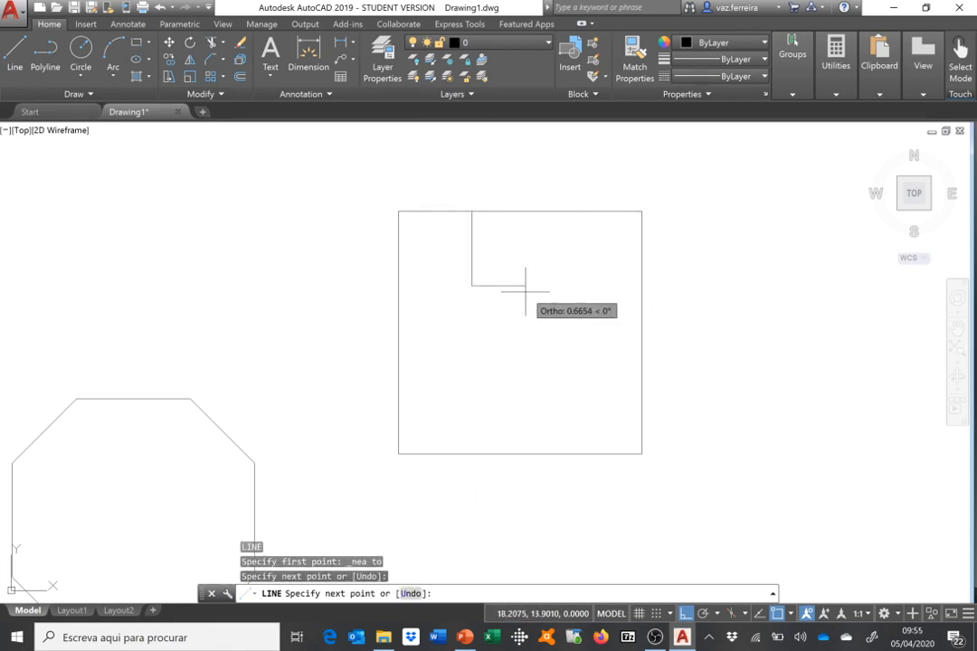
pyautogui.click(560, 287)
pyautogui.keyDown('shift'); pyautogui.rightClick(557, 237); pyautogui.keyUp('shift')
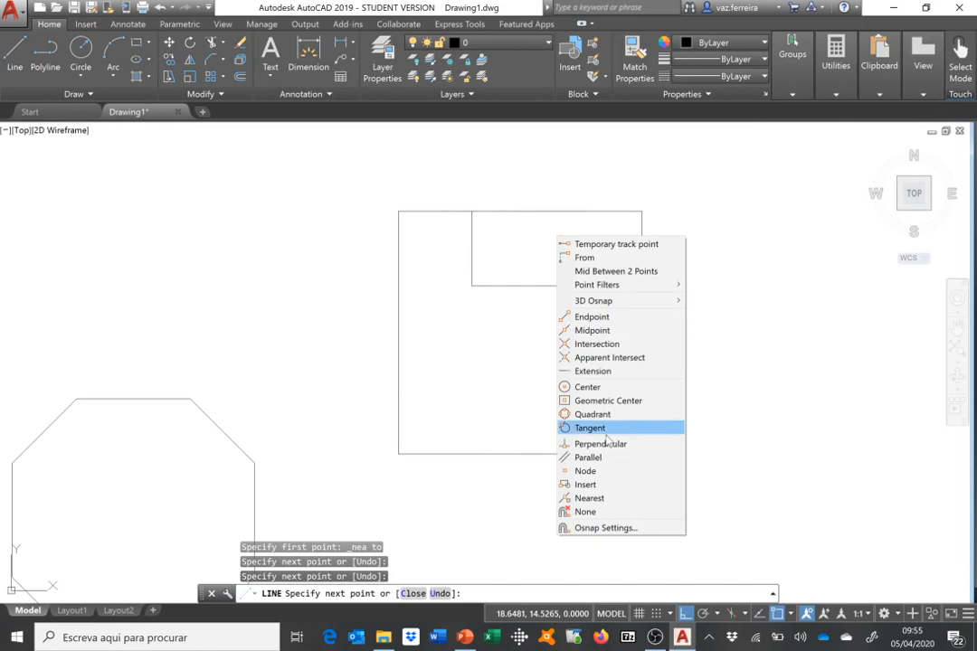
pyautogui.click(601, 444)
pyautogui.click(553, 210)
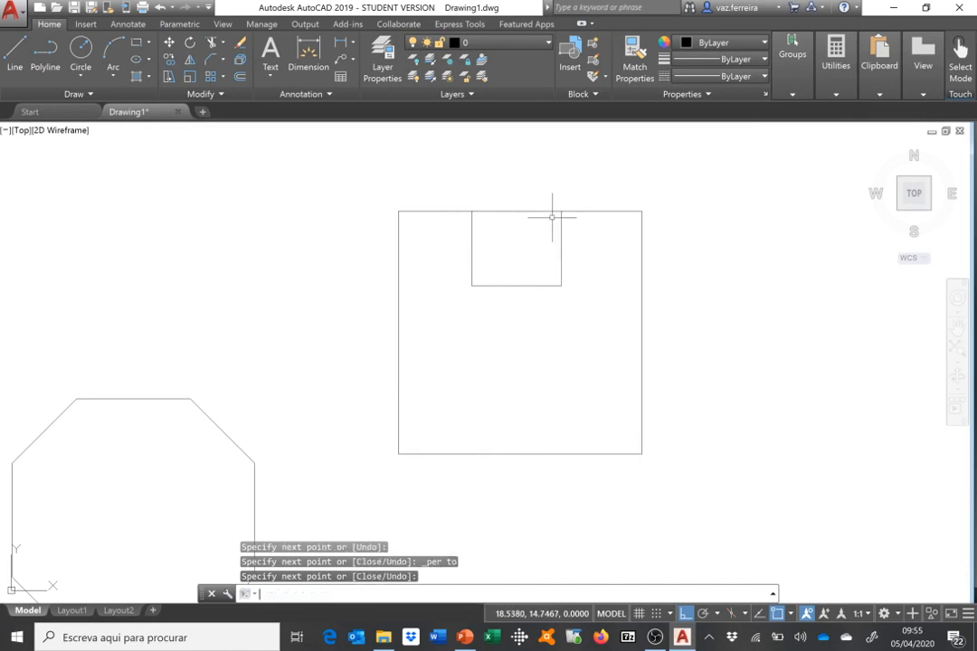
pyautogui.press('Return')
# Trim the square's top edge between the notch's two sides, using the three notch lines as cutting edges.
pyautogui.write('tr')
pyautogui.press('Return')
pyautogui.click(430, 318)
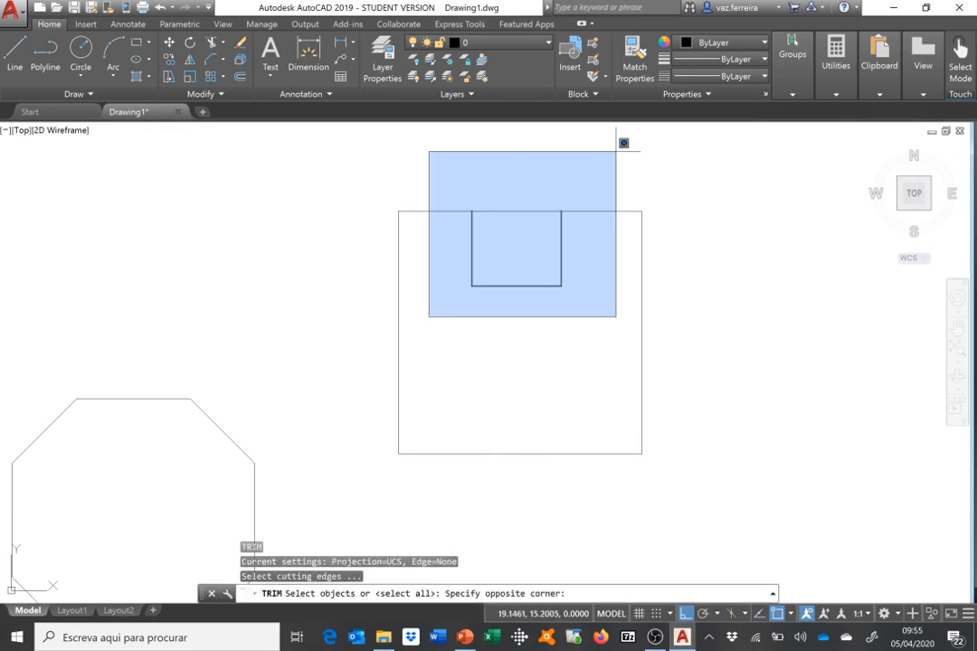
pyautogui.click(575, 187)
pyautogui.press('Return')
pyautogui.click(541, 194)
pyautogui.click(514, 235)
pyautogui.press('Return')
pyautogui.scroll(-2, 514, 236)
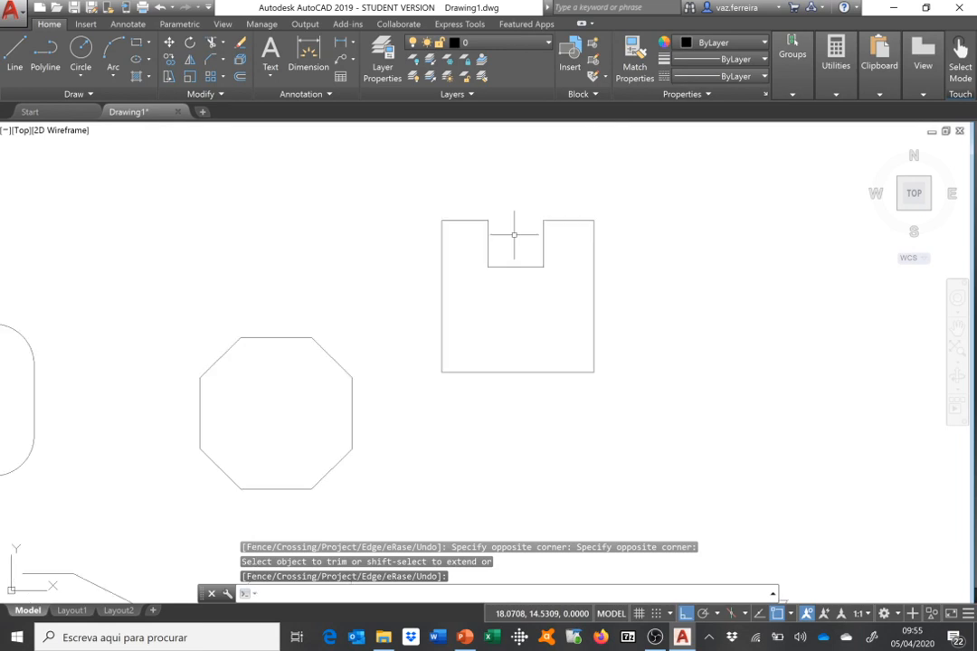
# Stretch the notched square's right side 2 units to the right from its lower-right corner, leaving the notch outside the crossing selection.
pyautogui.scroll(2, 817, 218)
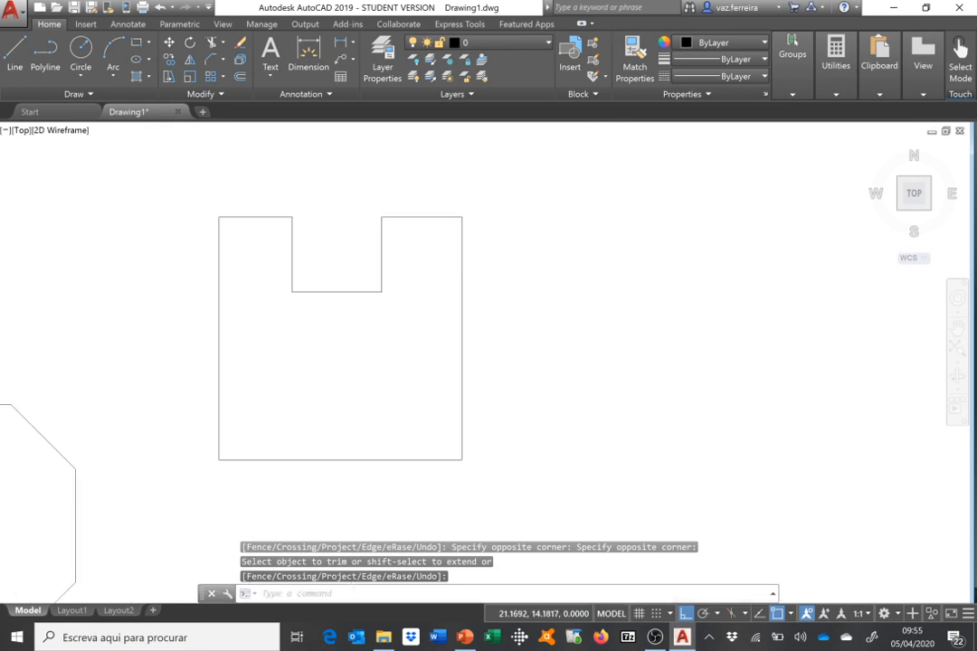
pyautogui.scroll(-2, 590, 265)
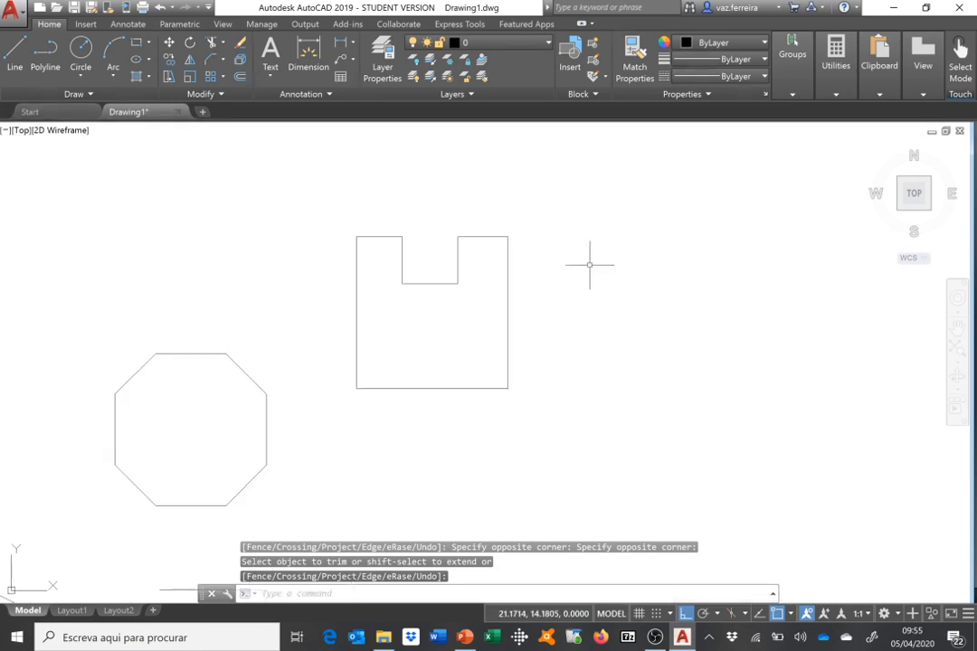
pyautogui.click(168, 76)
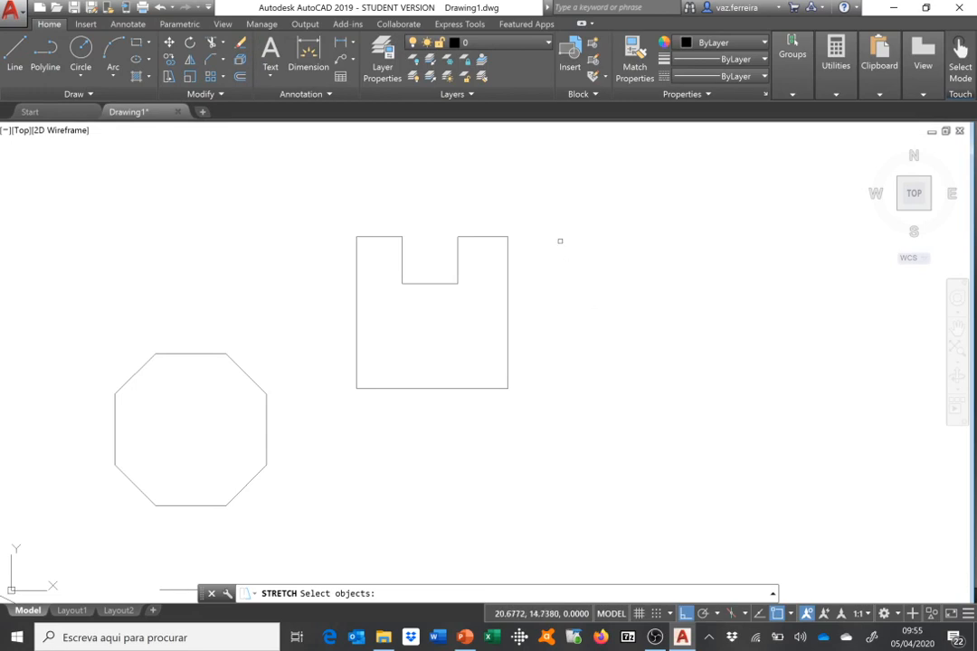
pyautogui.click(622, 183)
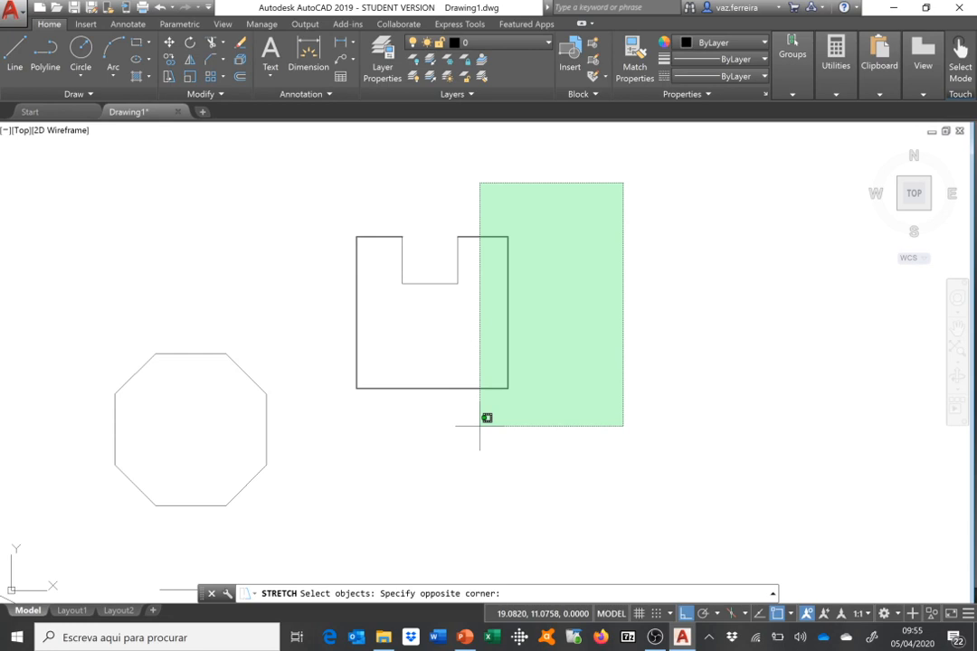
pyautogui.click(480, 426)
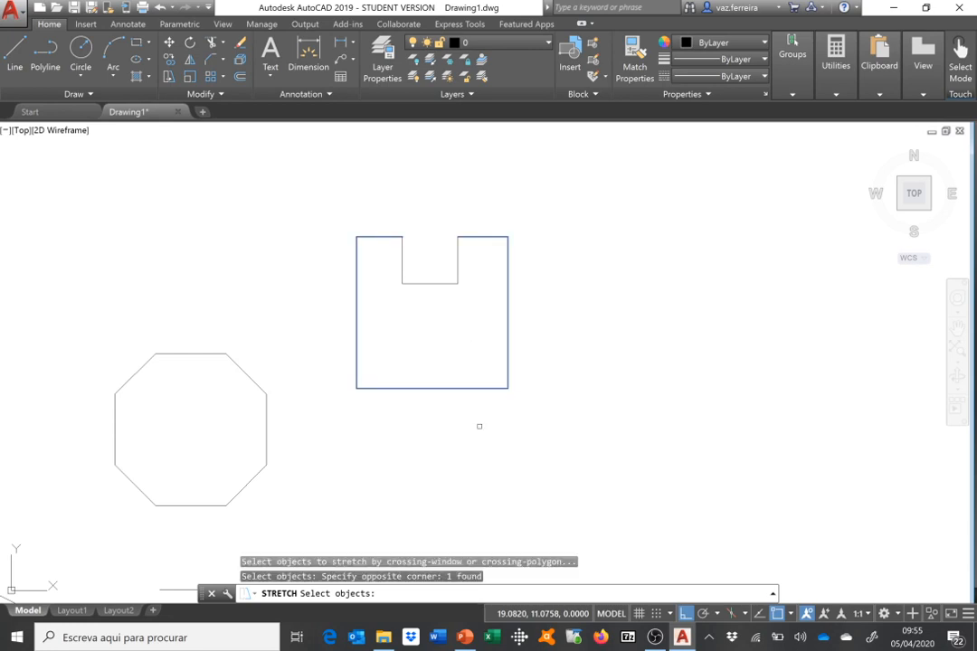
pyautogui.press('Return')
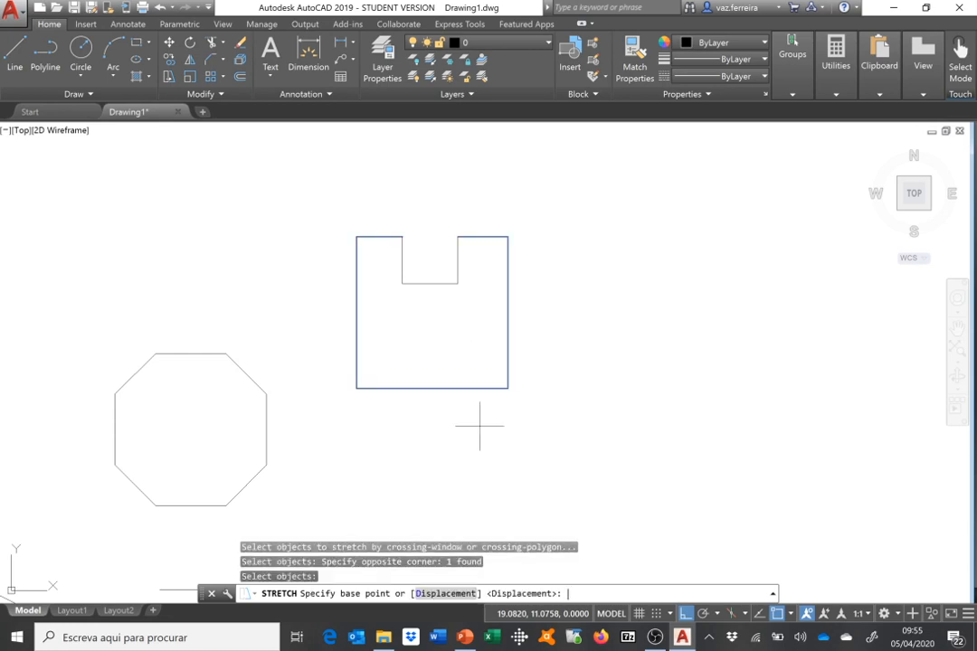
pyautogui.click(507, 388)
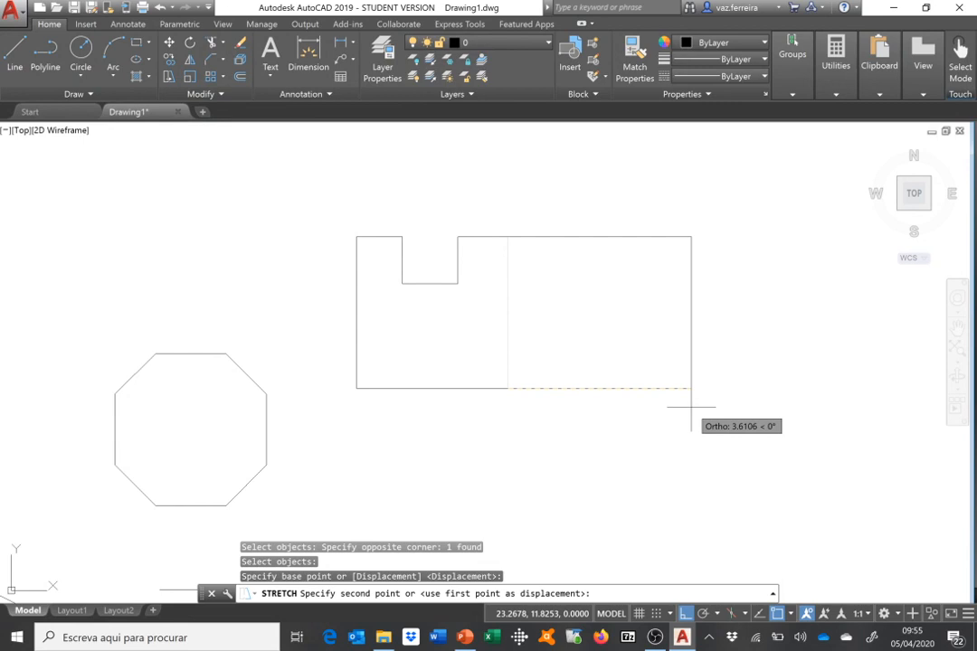
pyautogui.write('2')
pyautogui.press('Return')
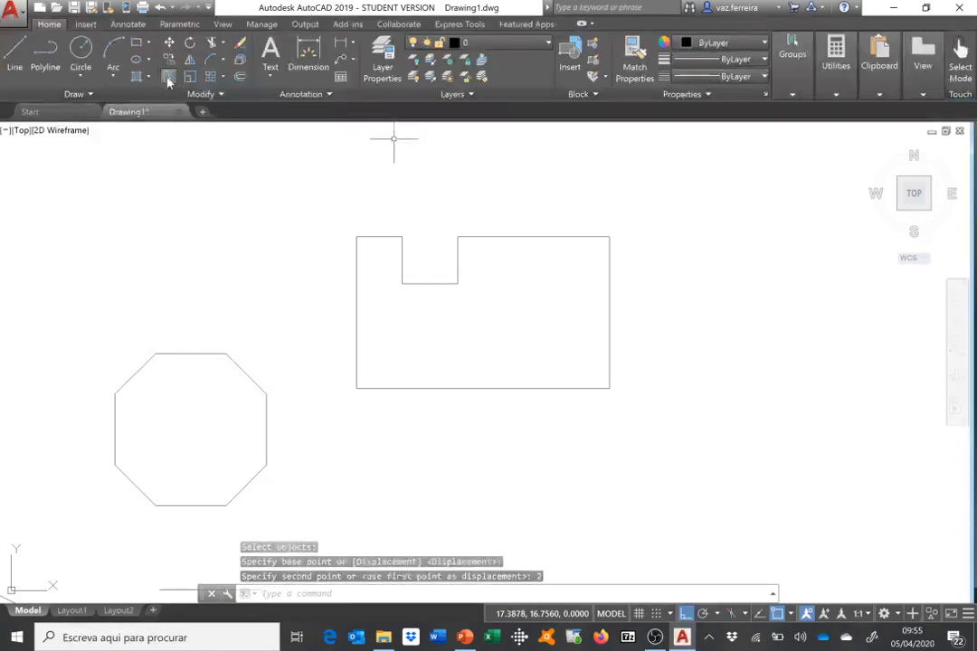
# Stretch the shape's right part, including the notch's right side, 1 unit to the right from the notch's lower-right corner.
pyautogui.press('Return')
pyautogui.click(670, 172)
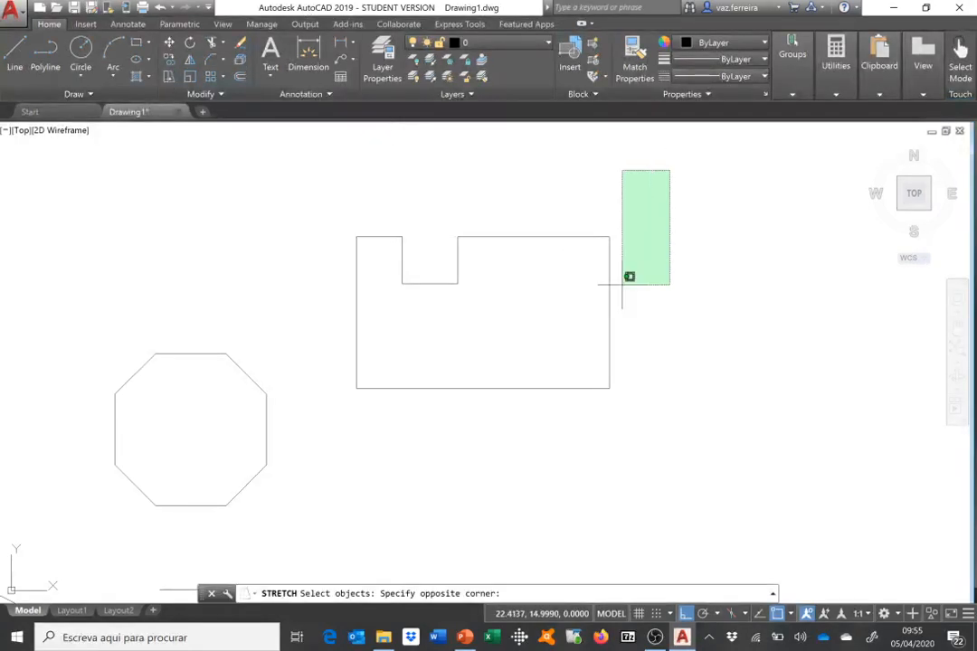
pyautogui.click(436, 431)
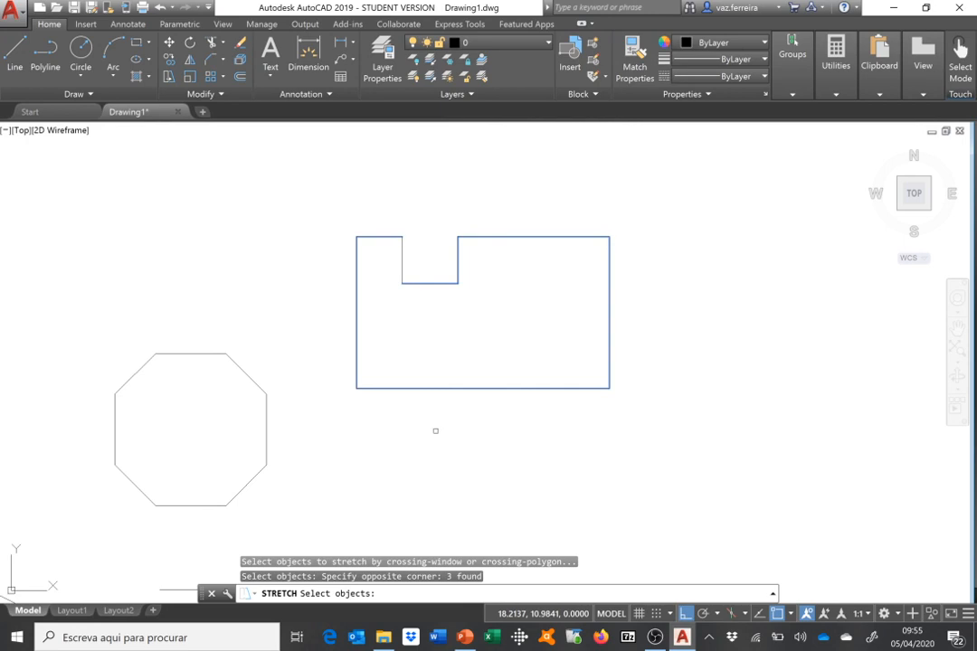
pyautogui.press('Return')
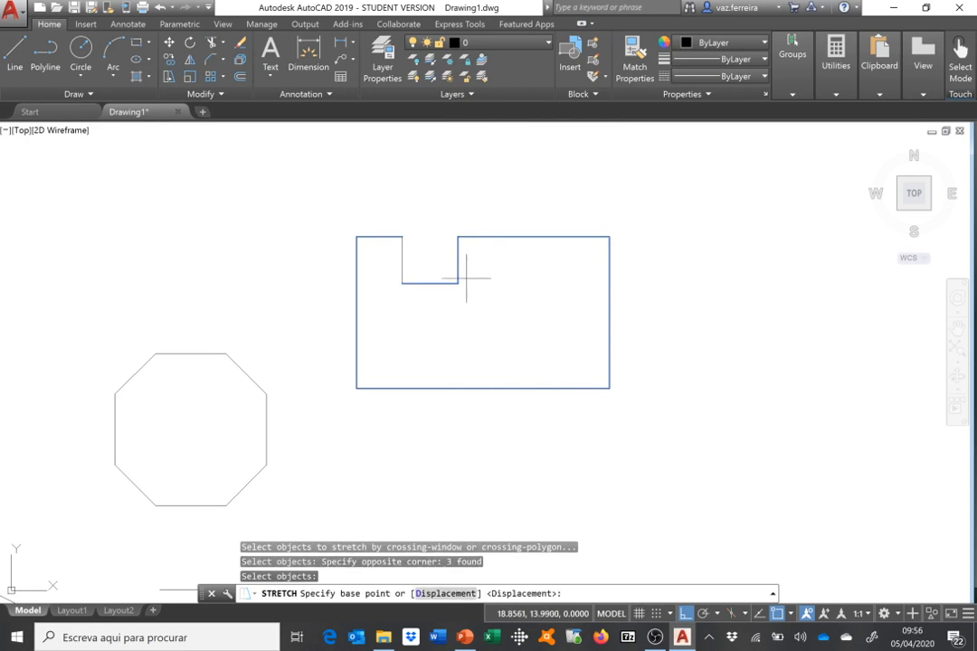
pyautogui.click(457, 283)
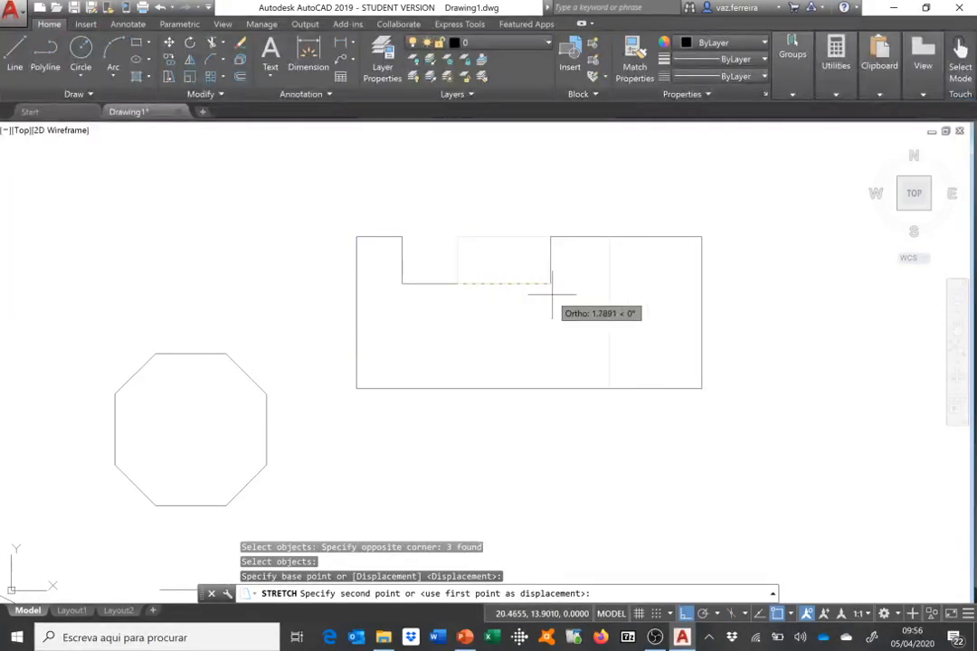
pyautogui.write('1')
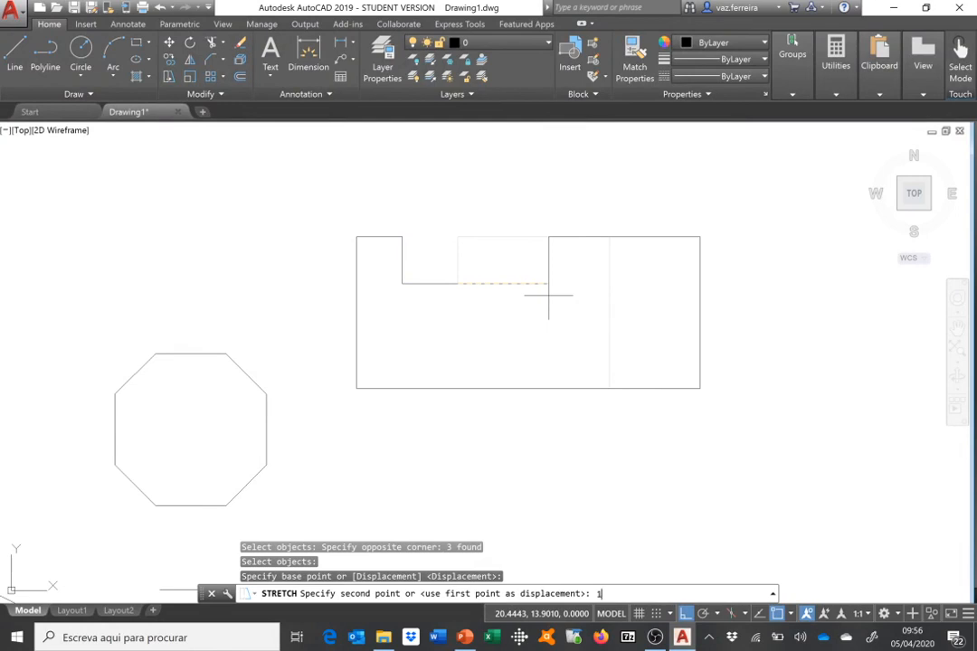
pyautogui.press('Return')
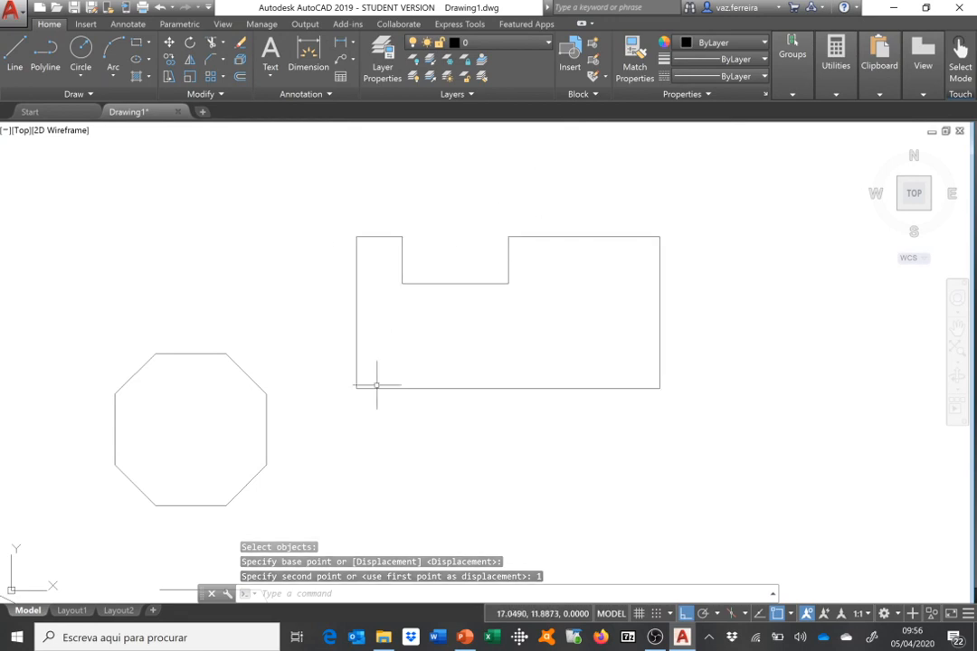
# Try to stretch the outer outline to the right from its upper-right corner, selecting it by a single pick, and undo the stretch.
pyautogui.scroll(-2, 376, 386)
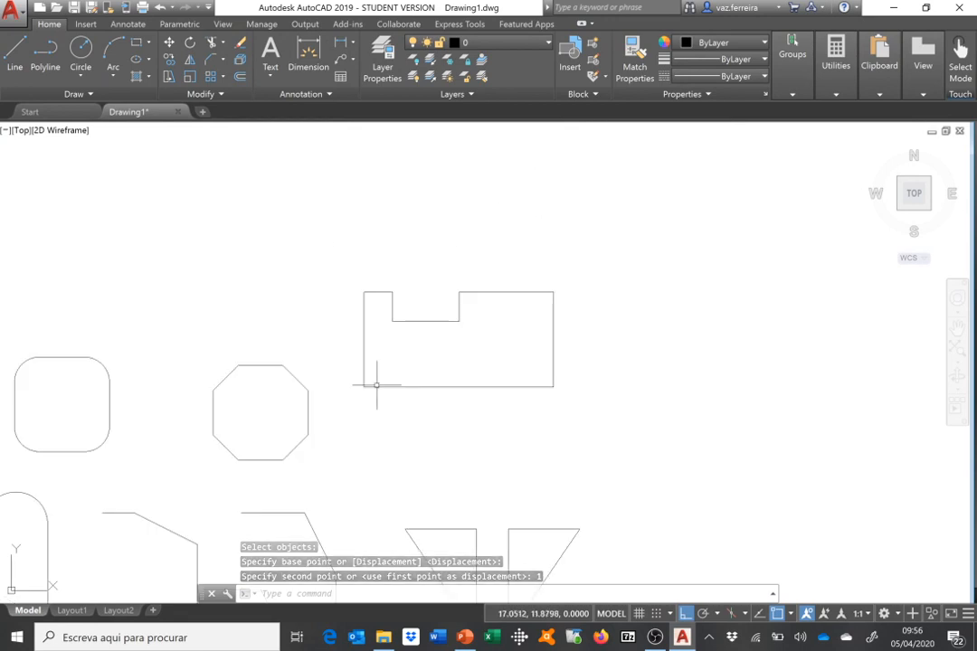
pyautogui.click(168, 76)
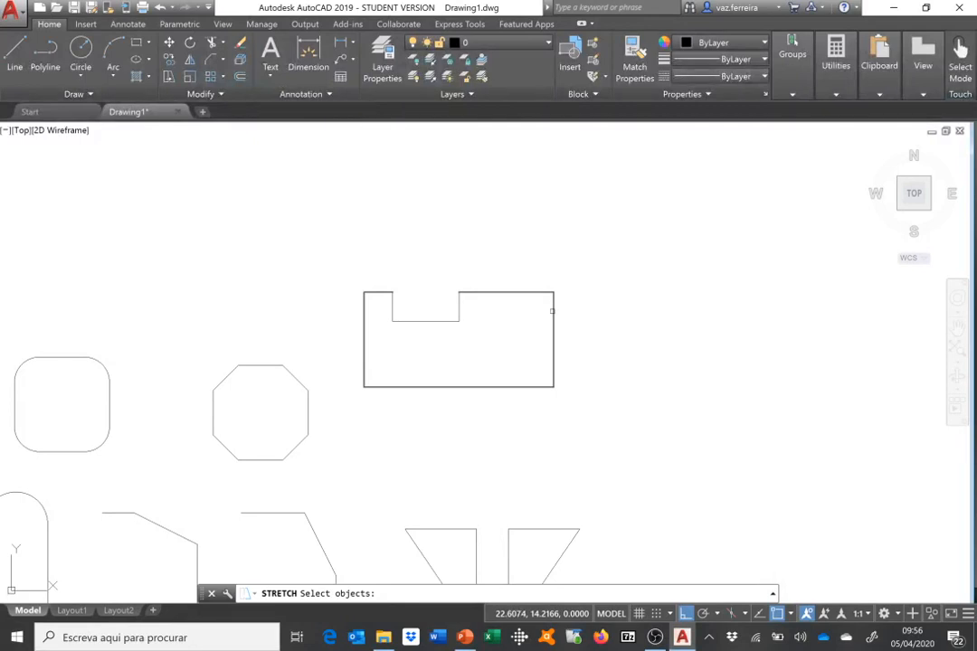
pyautogui.click(551, 310)
pyautogui.press('Return')
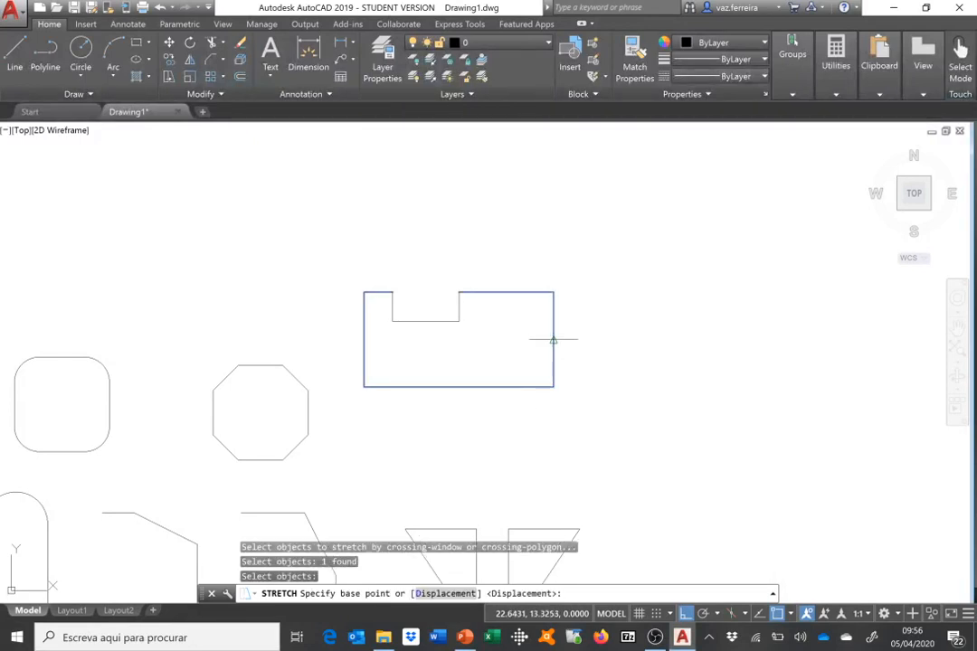
pyautogui.click(552, 292)
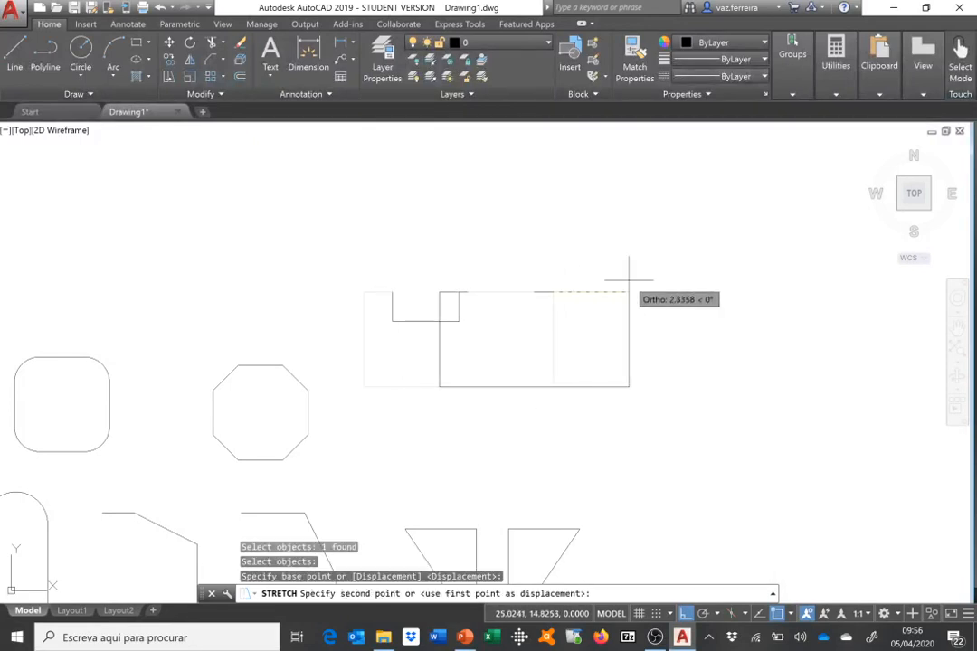
pyautogui.click(809, 324)
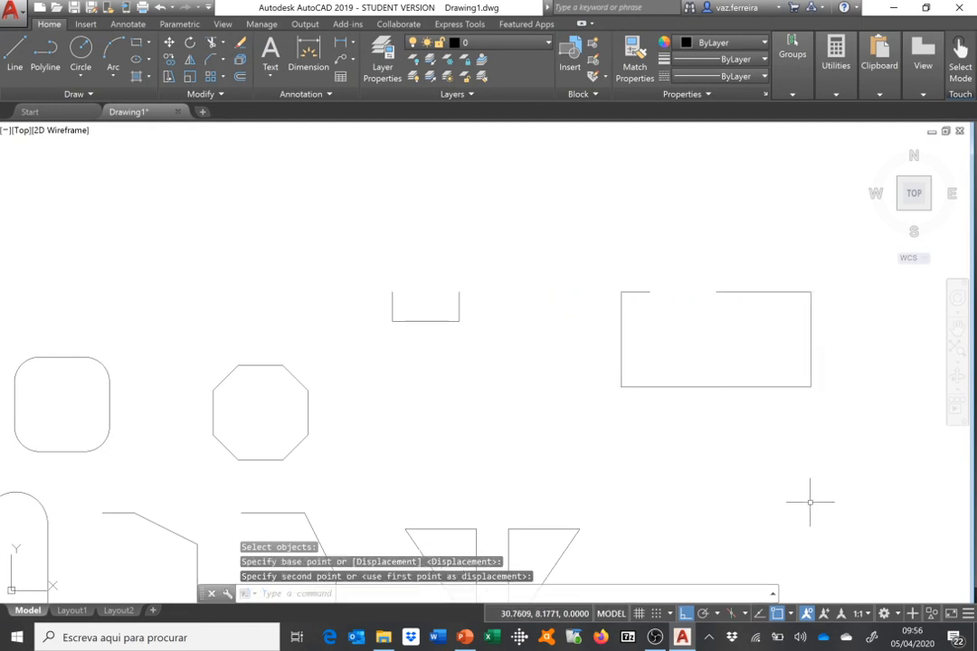
pyautogui.write('u')
pyautogui.press('Return')
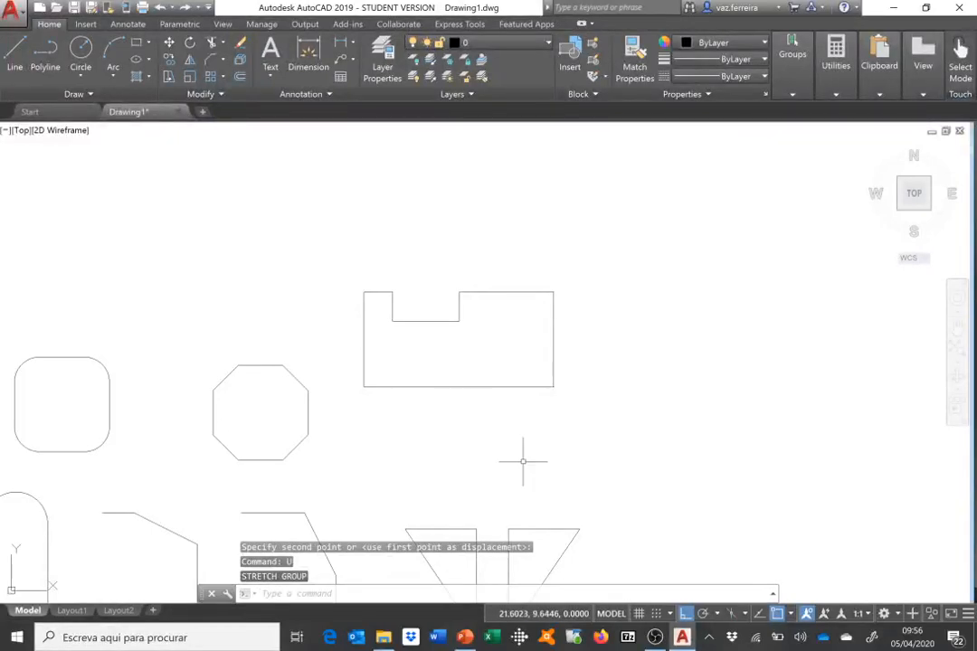
# Try to stretch only the notched rectangle's lower-right corner to the right, using a crossing selection around that corner, and undo the stretch.
pyautogui.scroll(-4, 437, 443)
pyautogui.scroll(2, 338, 447)
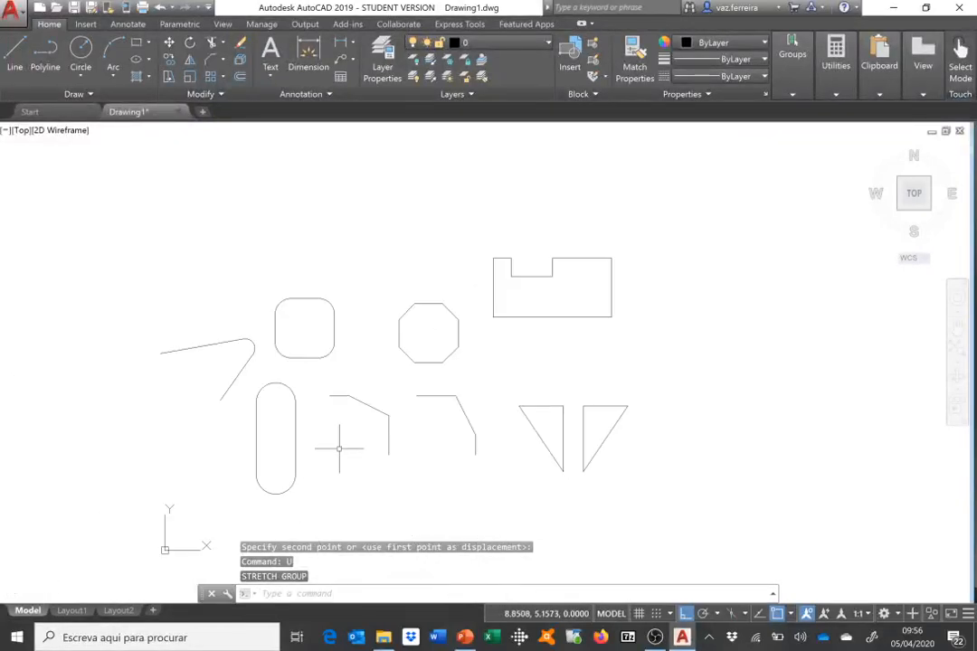
pyautogui.click(168, 76)
pyautogui.click(658, 275)
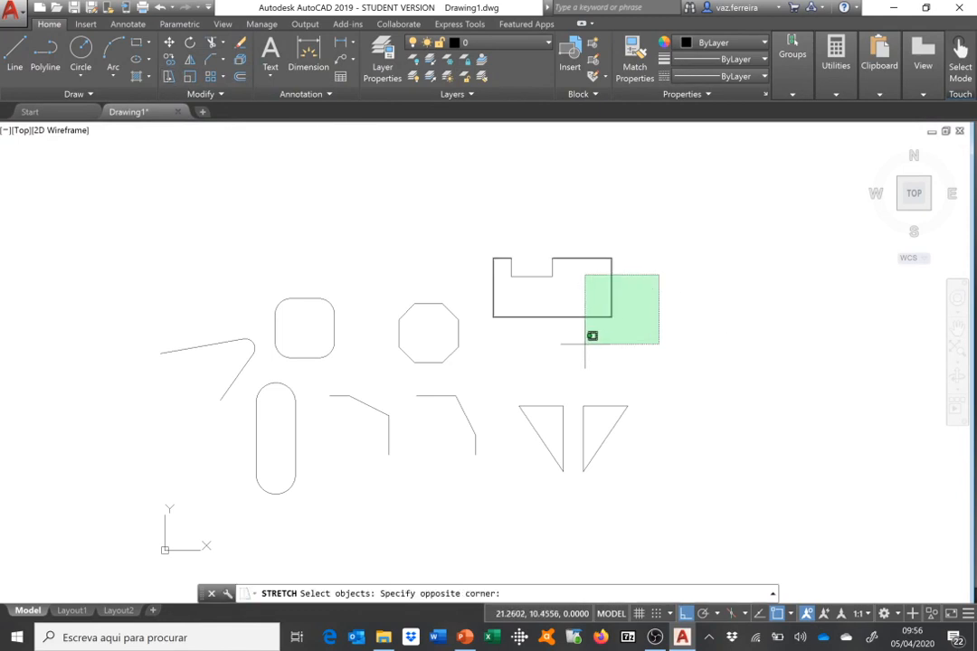
pyautogui.click(585, 343)
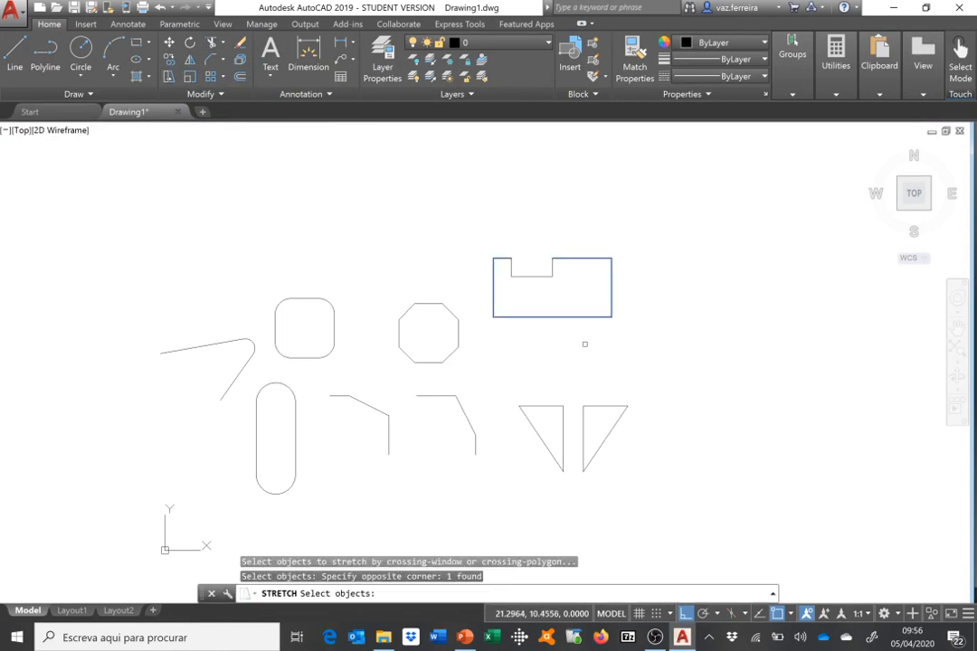
pyautogui.press('Return')
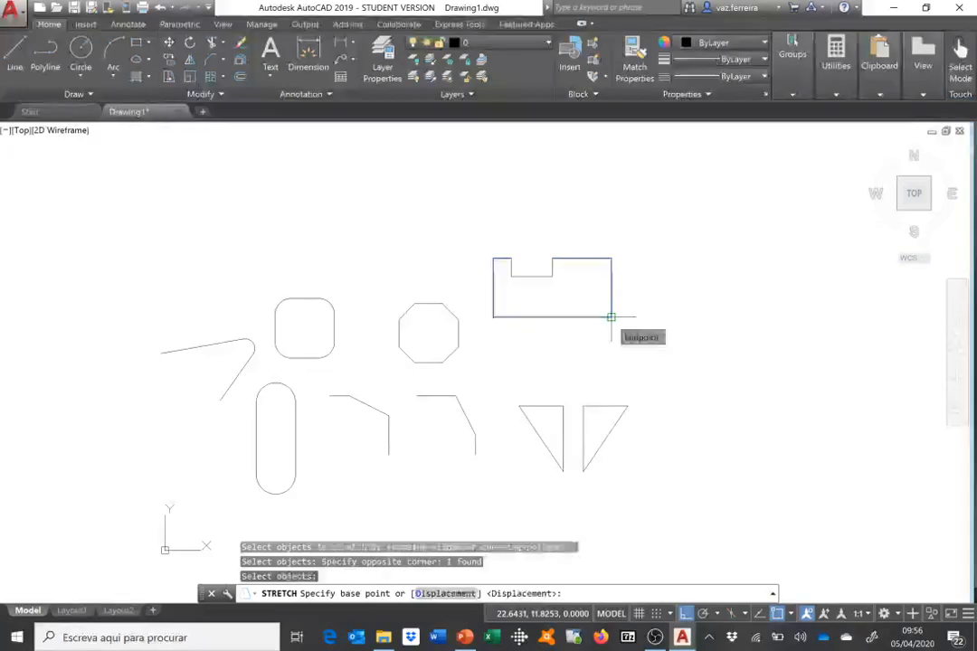
pyautogui.click(612, 316)
pyautogui.click(747, 316)
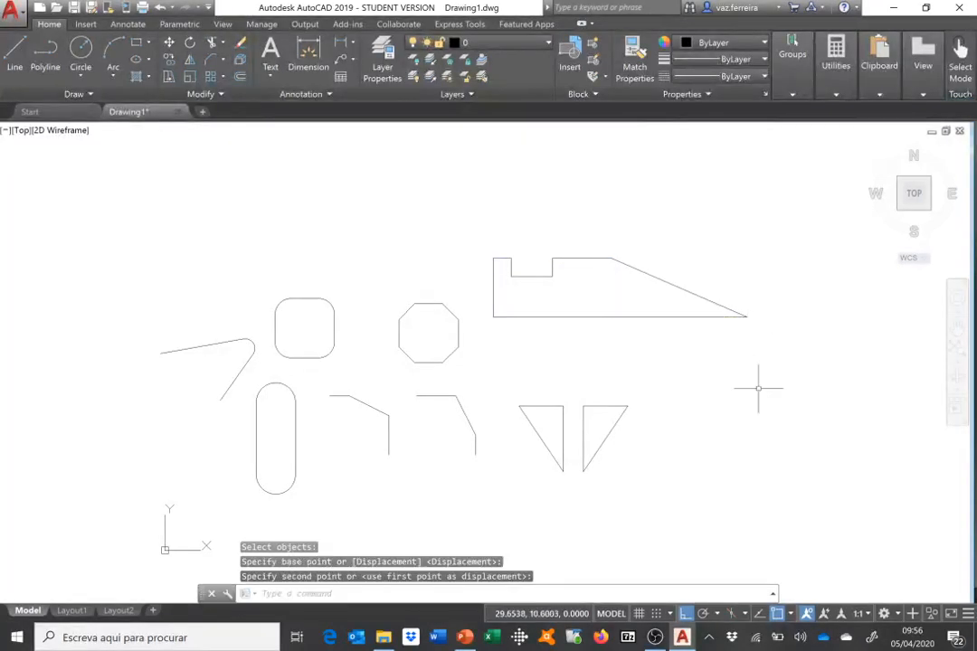
pyautogui.write('u')
pyautogui.press('Return')
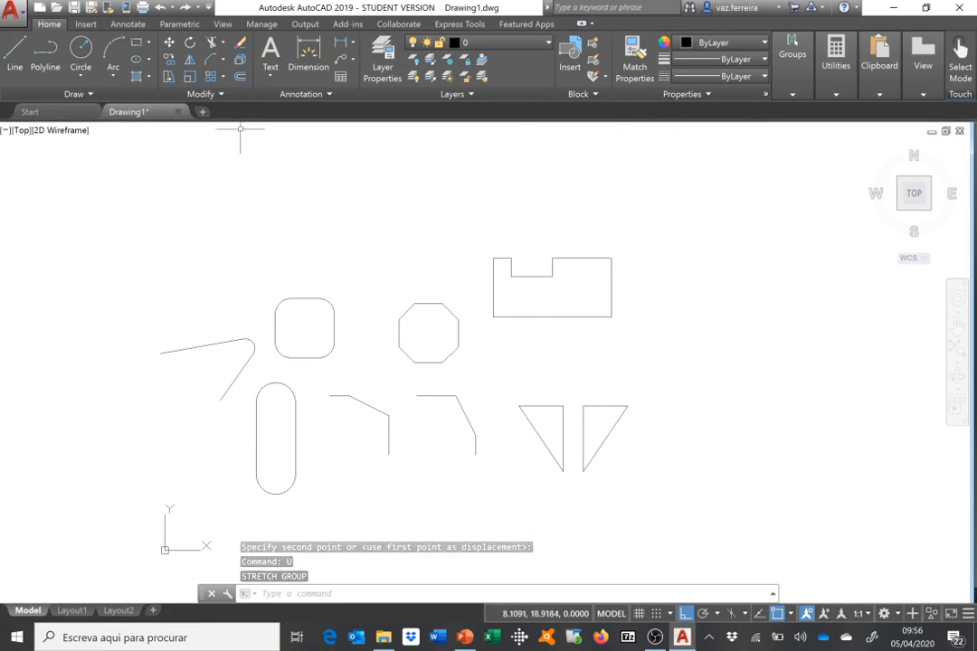
# Start stretching the notched rectangle's whole right side to the right from its lower-right corner, with both right corners in the crossing selection, and cancel.
pyautogui.click(168, 76)
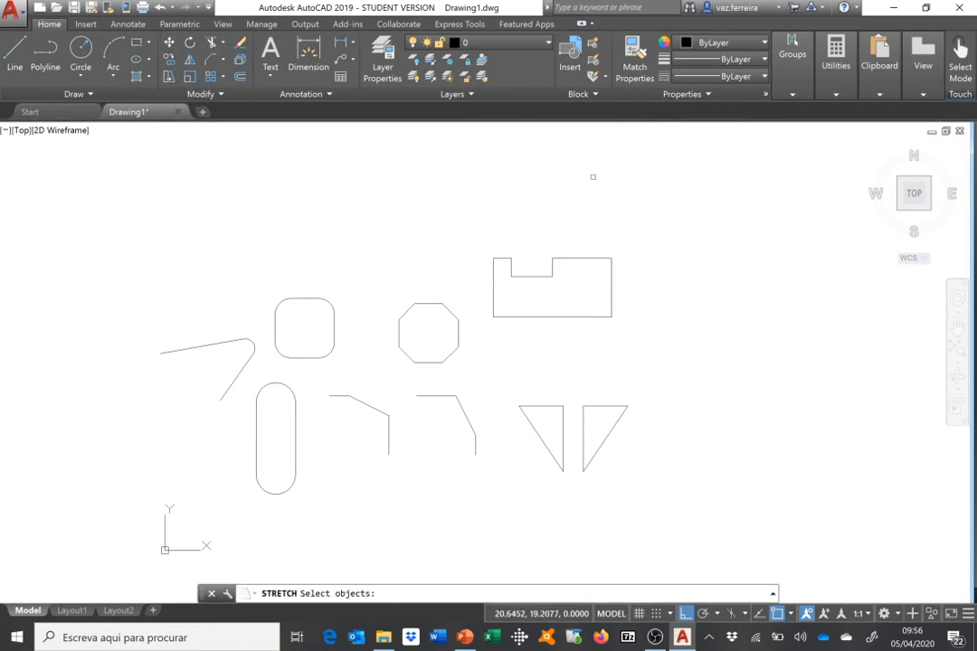
pyautogui.click(627, 192)
pyautogui.click(571, 368)
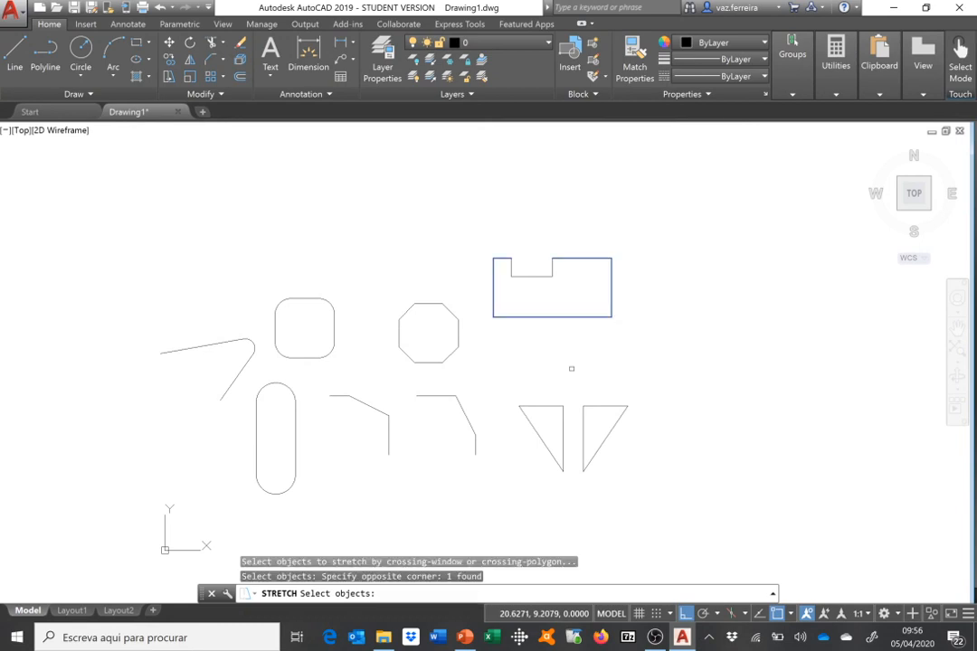
pyautogui.press('Return')
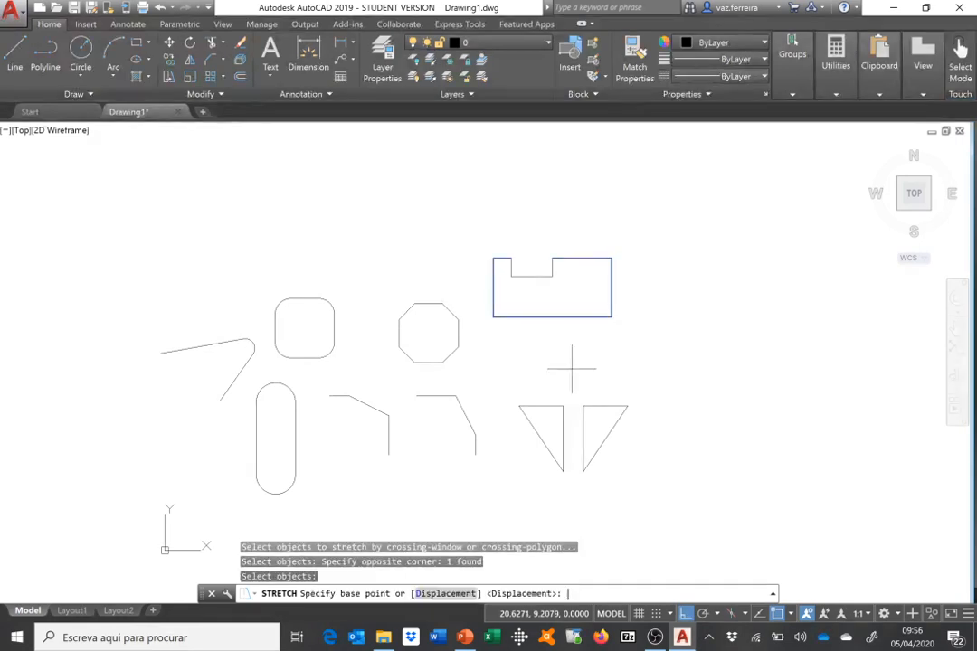
pyautogui.click(610, 315)
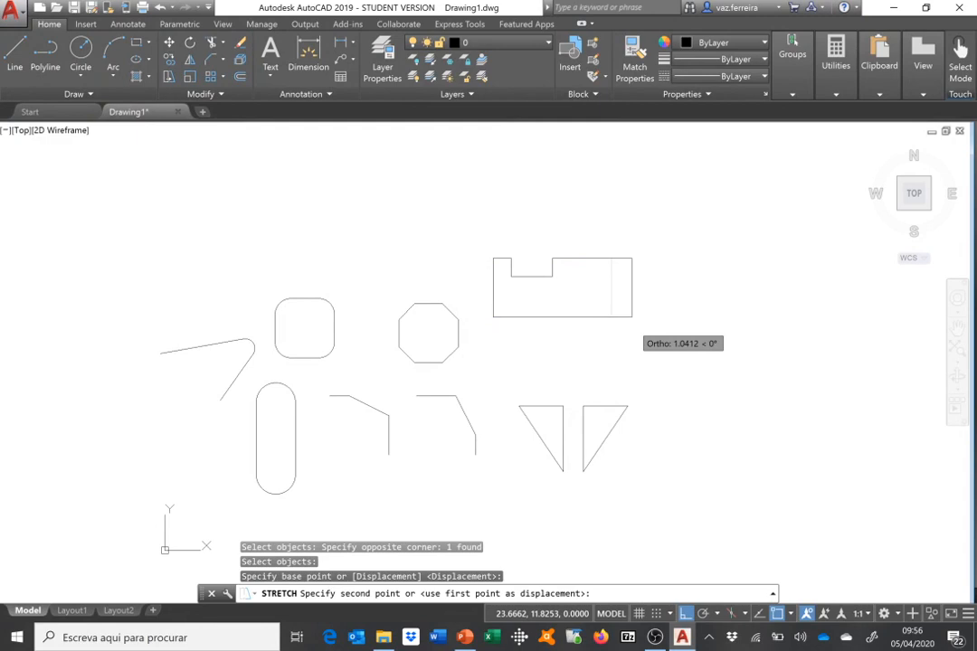
pyautogui.press('Escape')
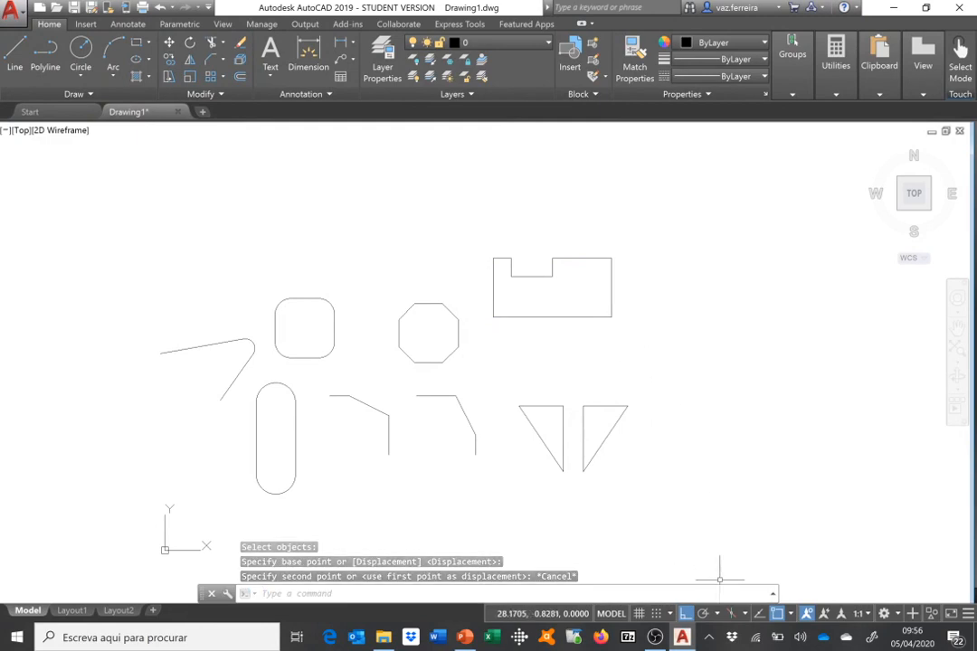
pyautogui.click(653, 638)
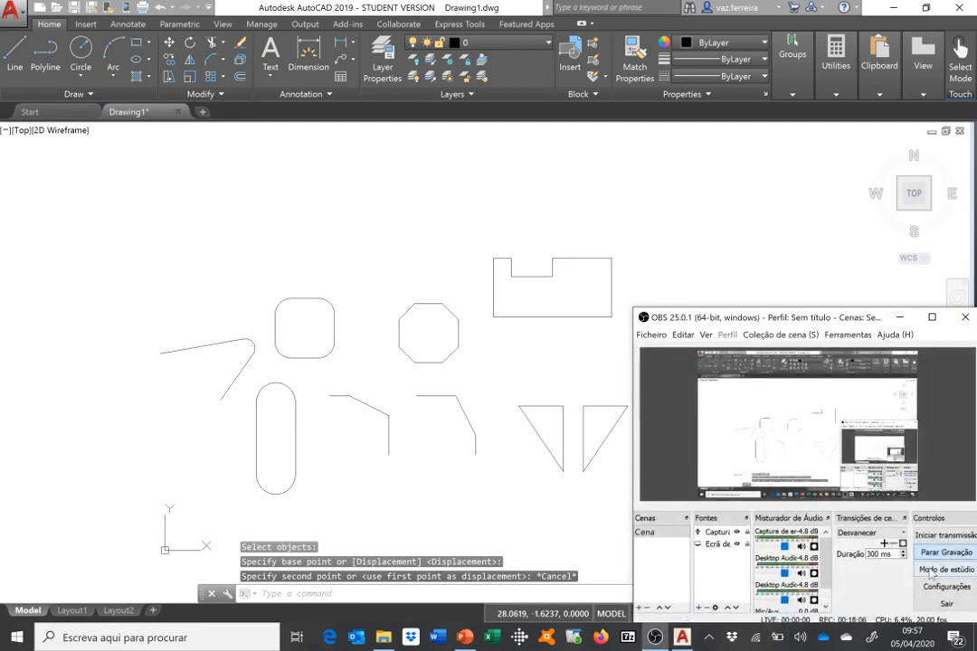